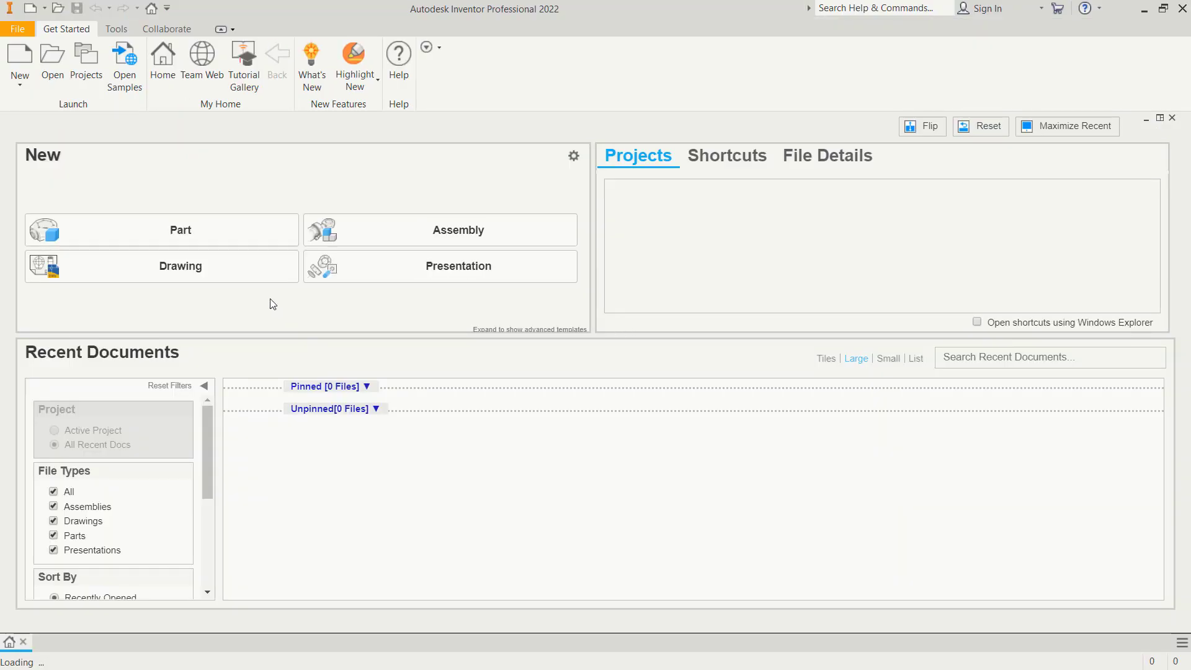
- Create a new blank part file, Part1, from the Get Started screen
left_click(203, 233)
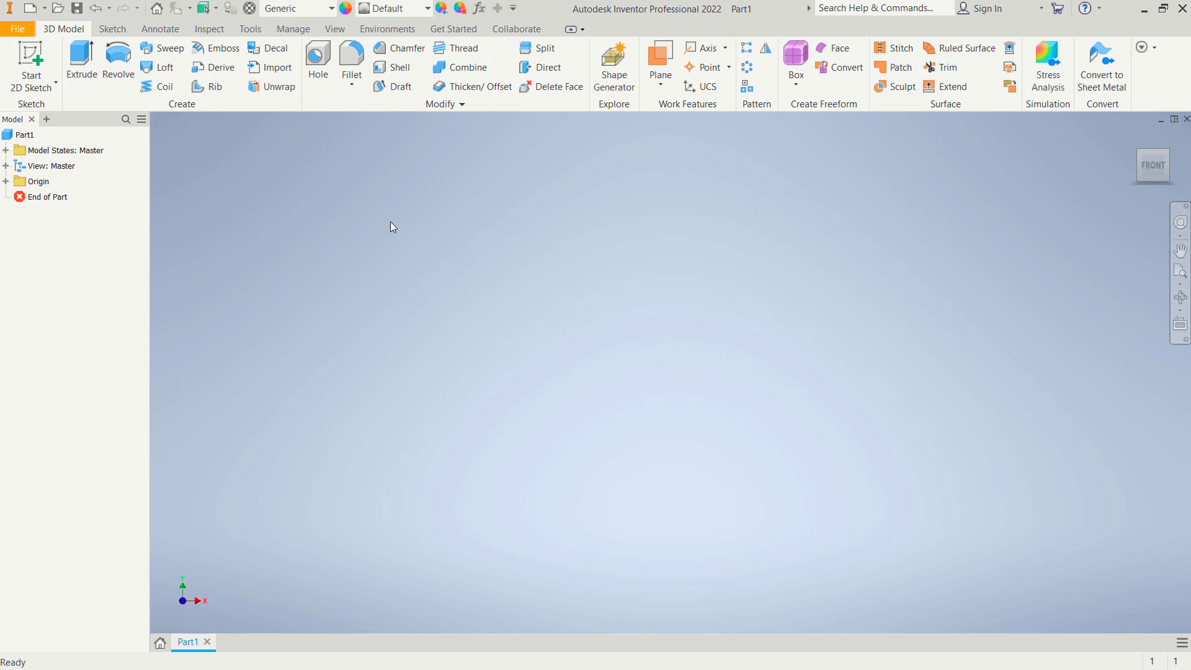
- Set the Save Reminder Timer in Application Options to 15 minutes
left_click(250, 28)
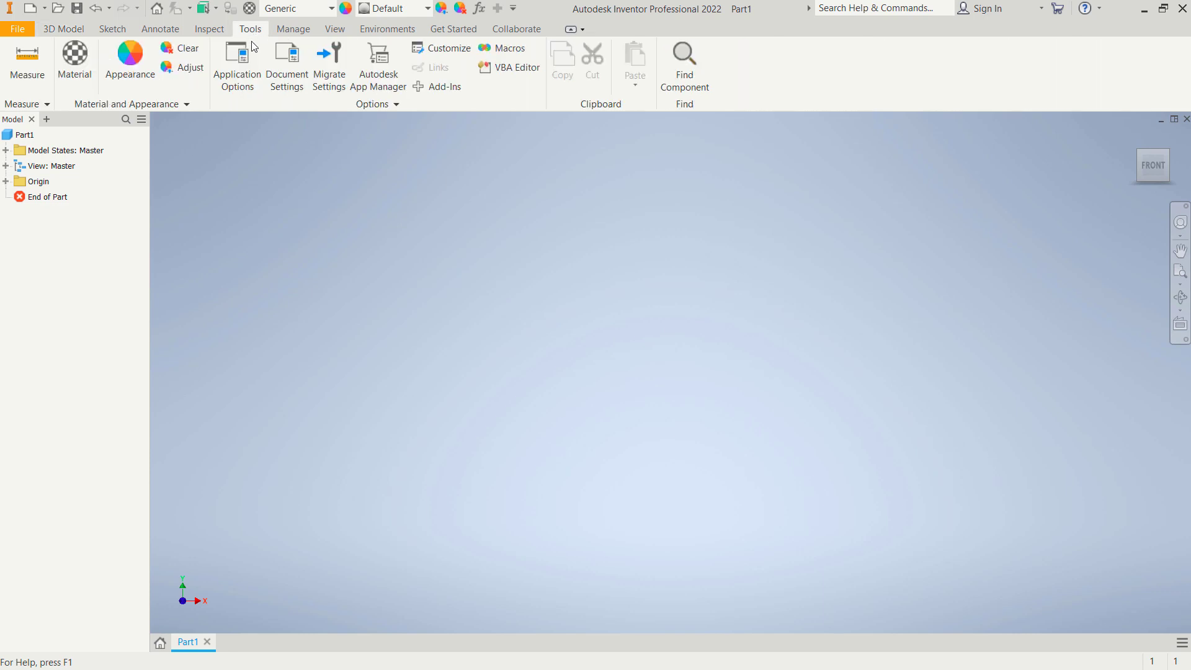
left_click(247, 79)
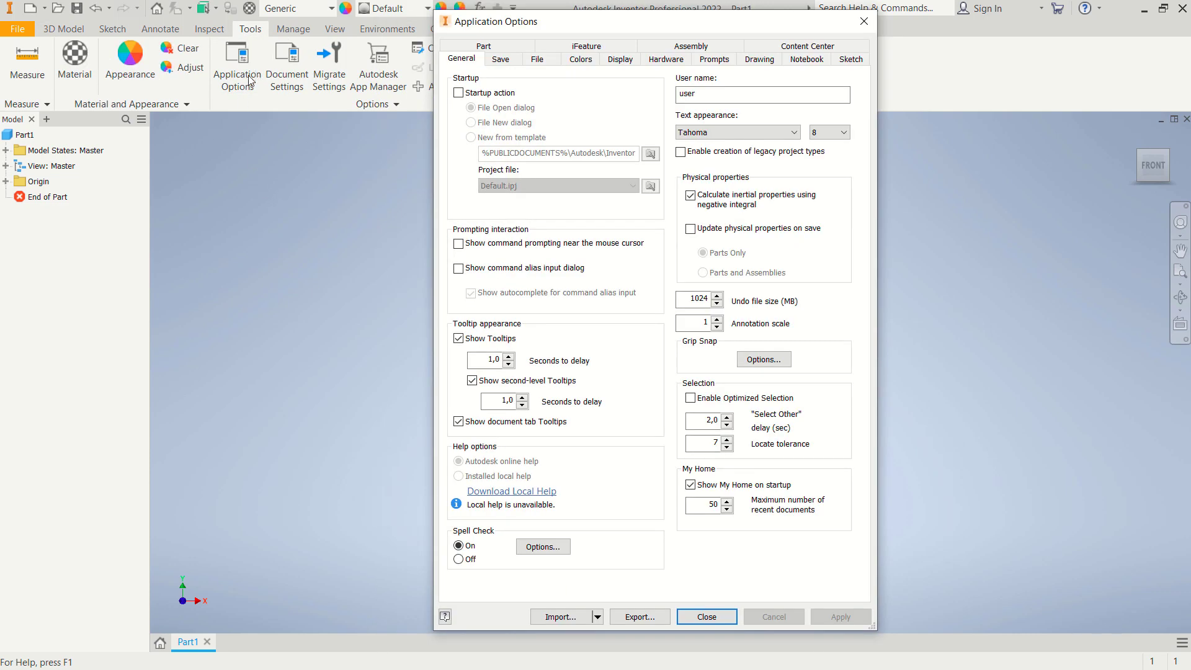
left_click(502, 60)
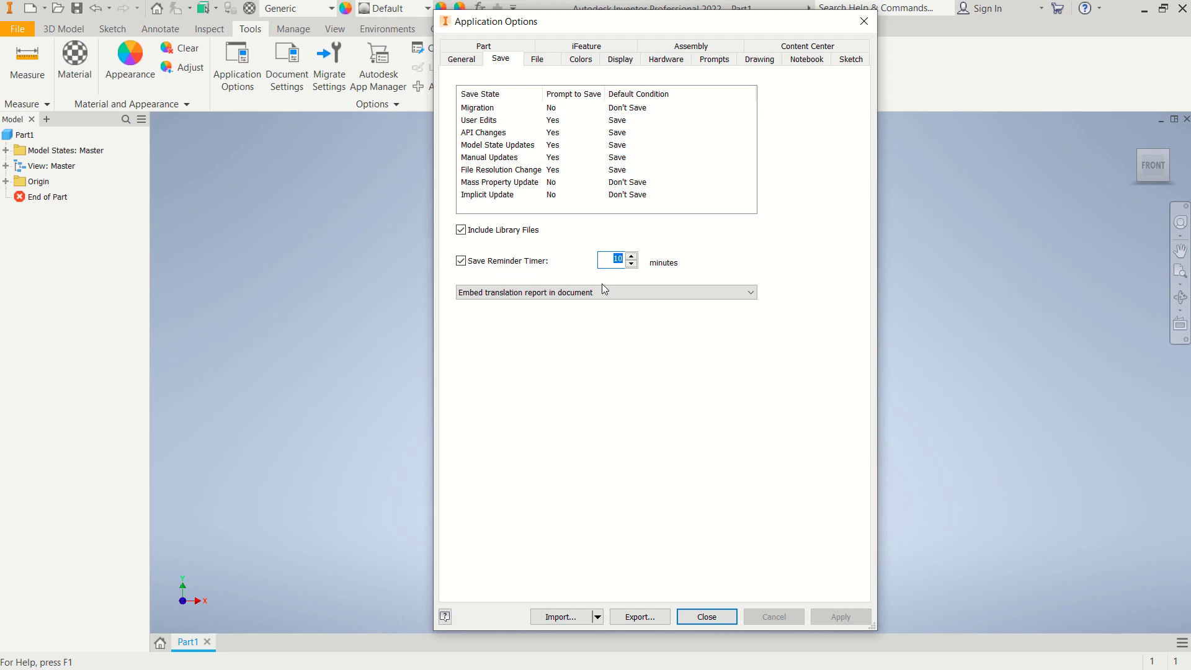
type("1")
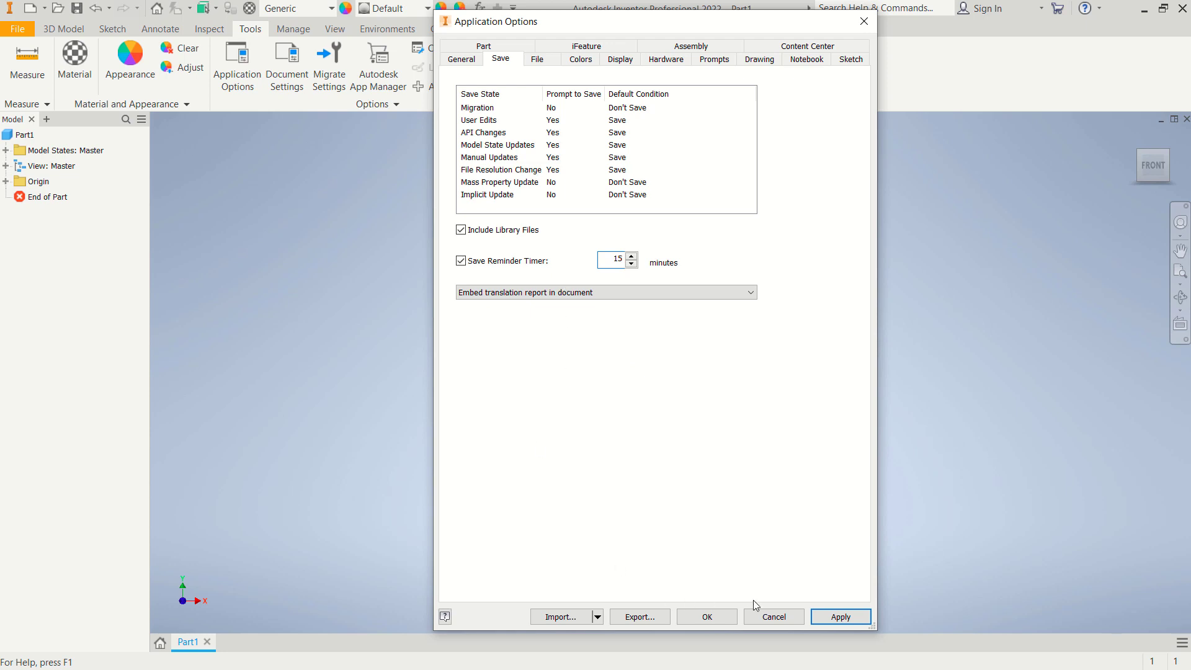
left_click(842, 619)
left_click(707, 617)
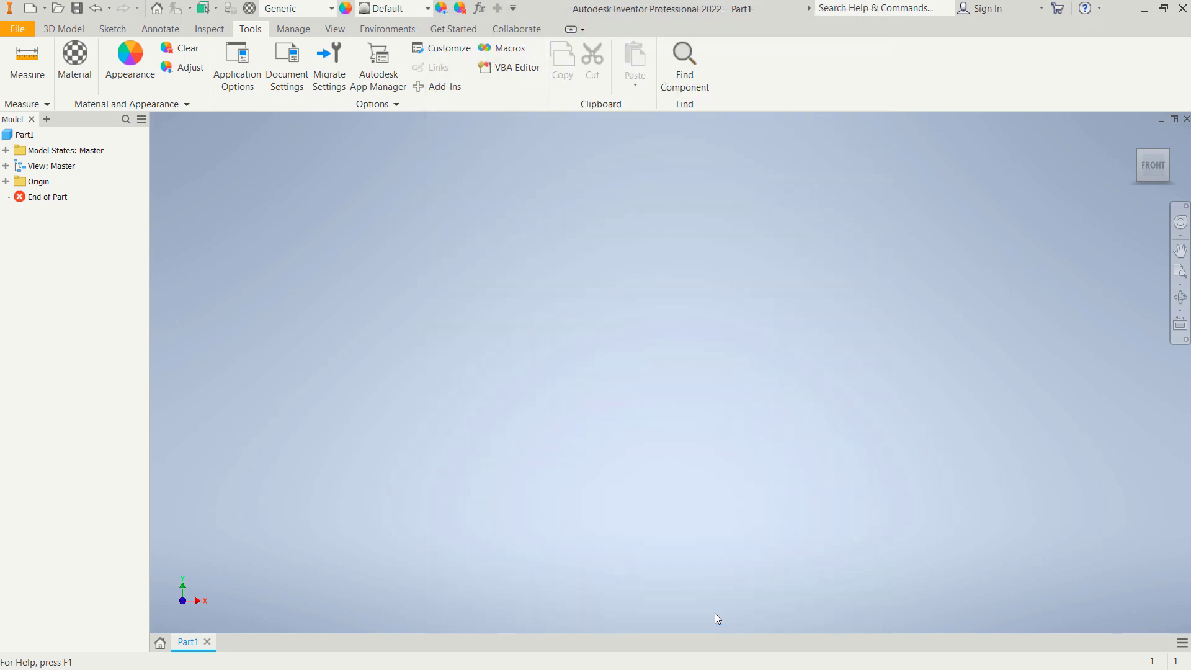
- Change Part1's length unit from inches to millimeter in Document Settings
left_click(289, 67)
left_click(441, 140)
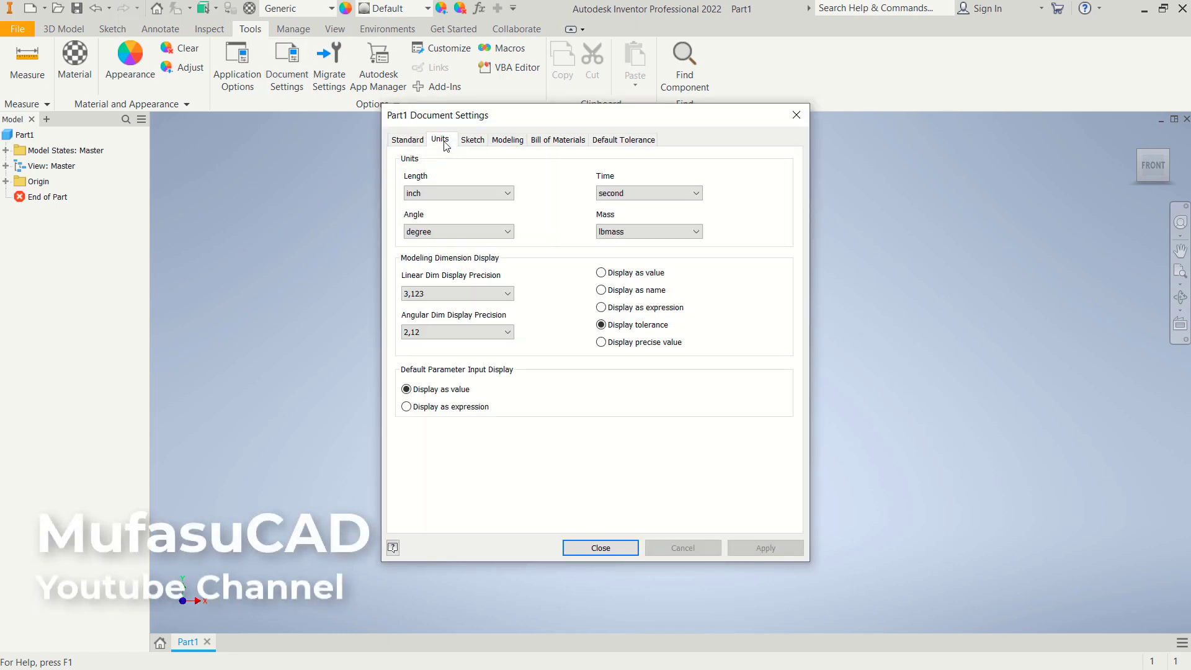
left_click(439, 198)
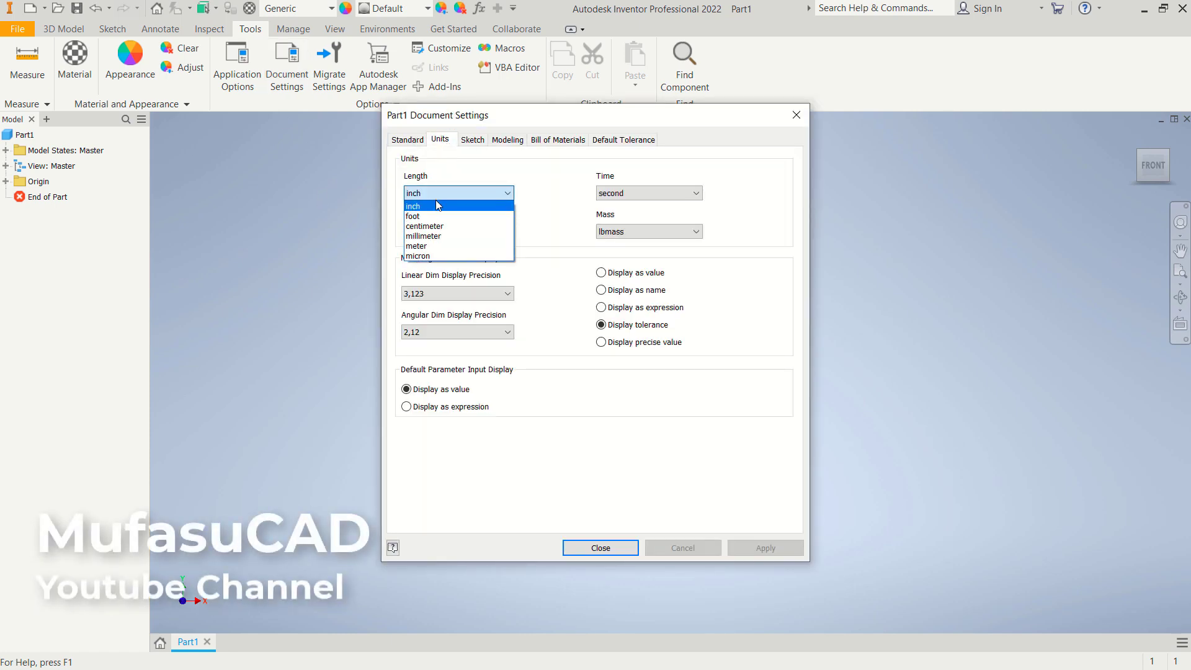
left_click(439, 236)
left_click(508, 193)
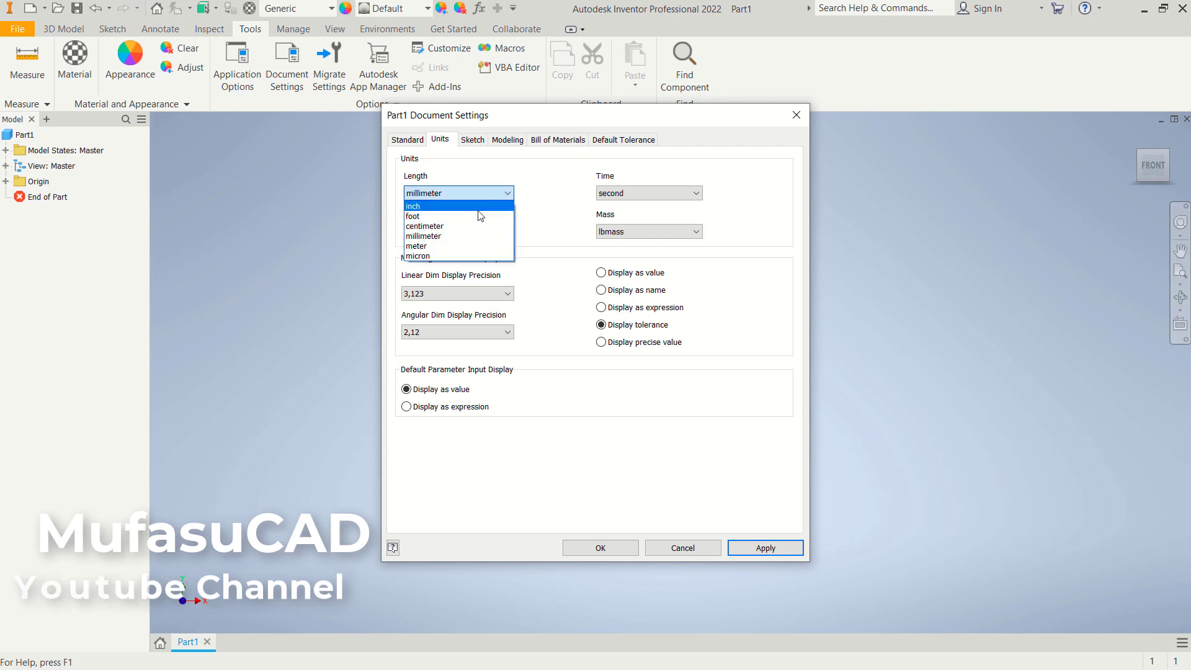
left_click(437, 243)
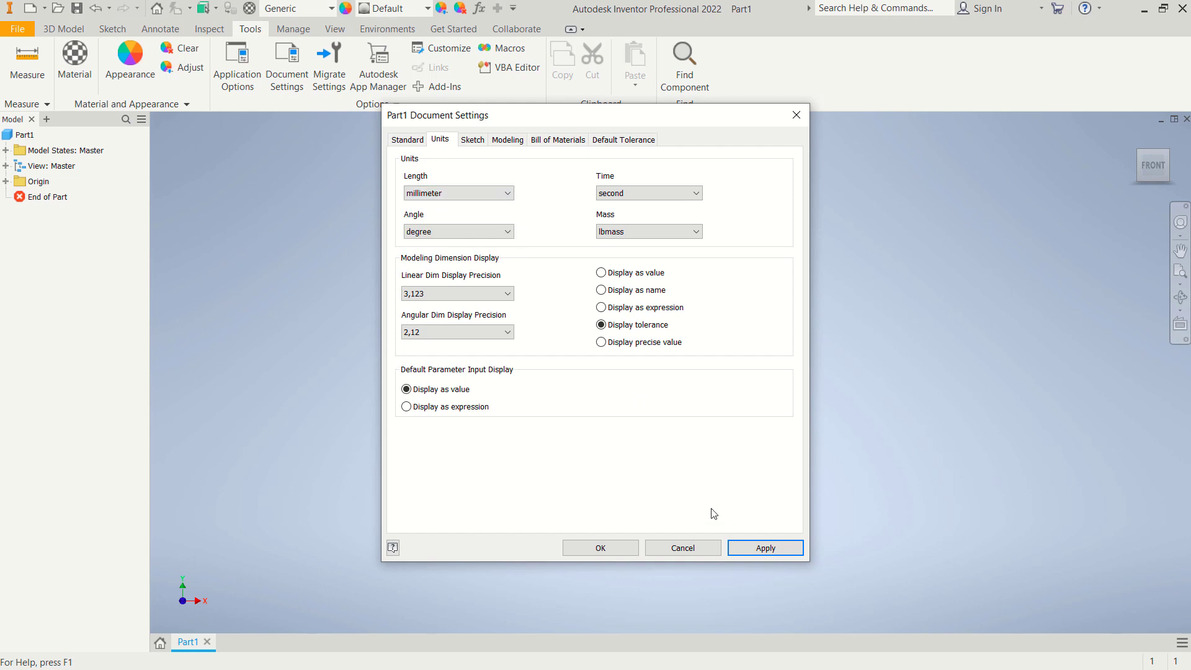
left_click(765, 549)
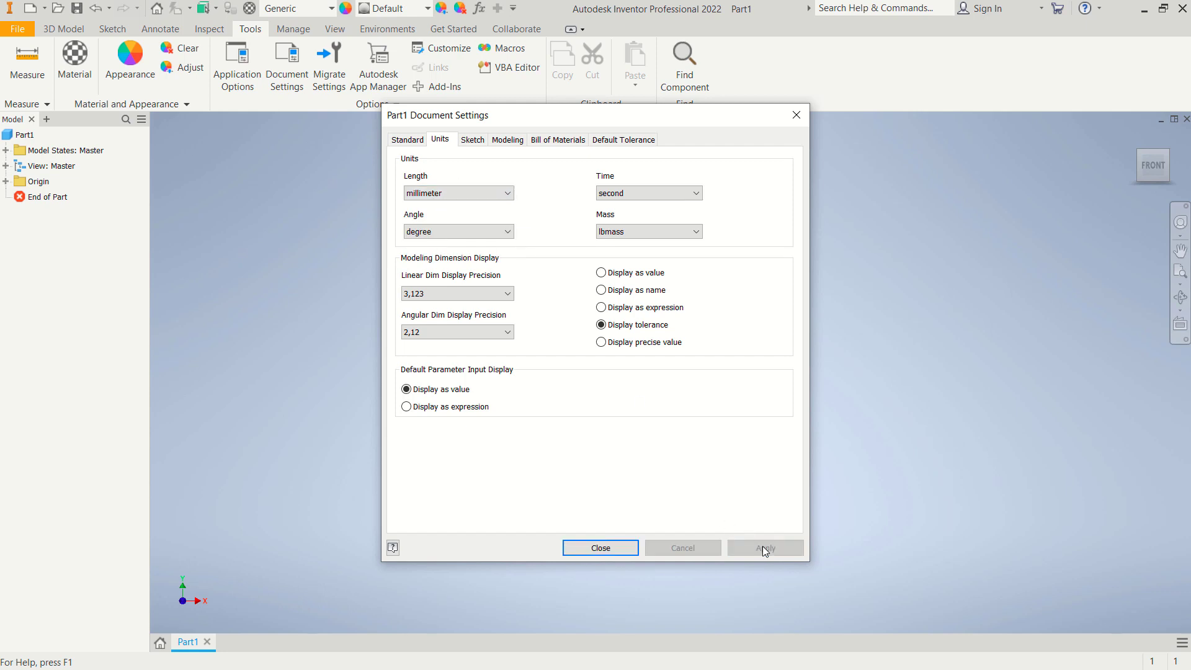
left_click(622, 548)
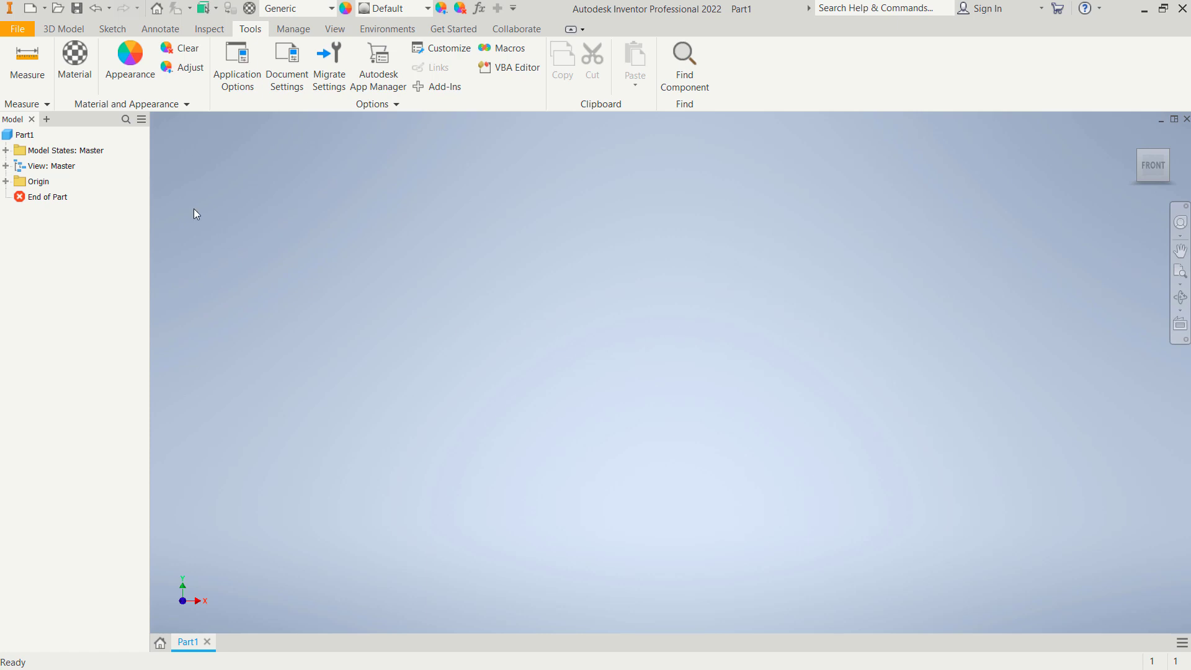
left_click(64, 31)
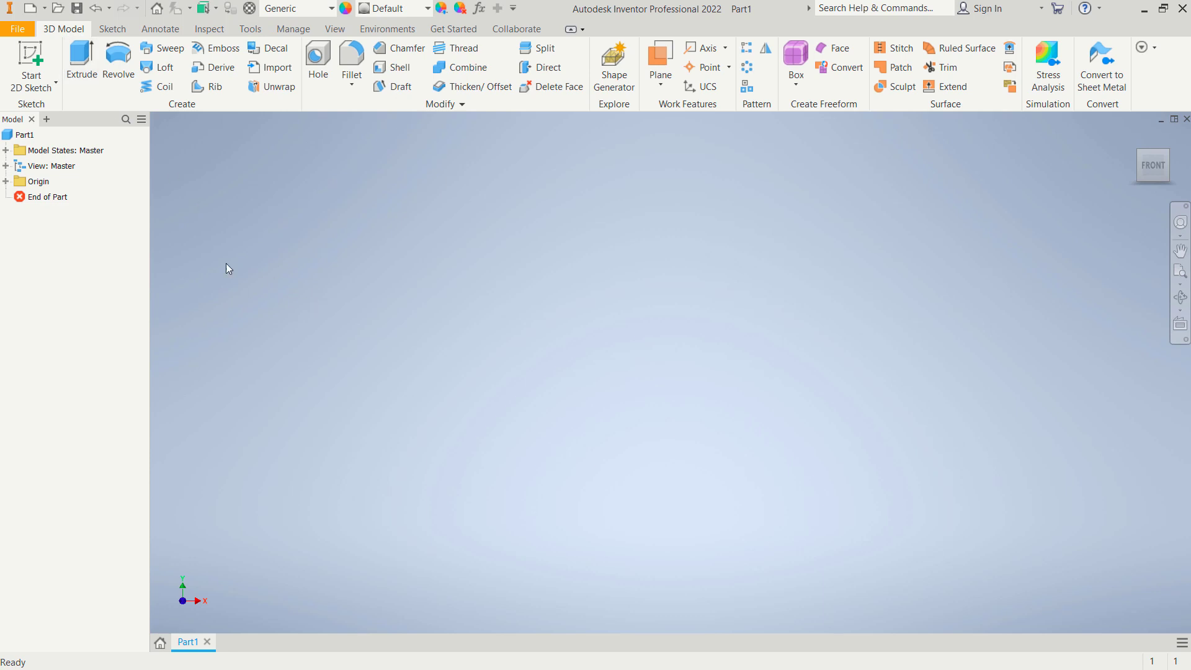
- Start a sketch on the XY Plane and draw a 50 mm circle at the origin
left_click(37, 53)
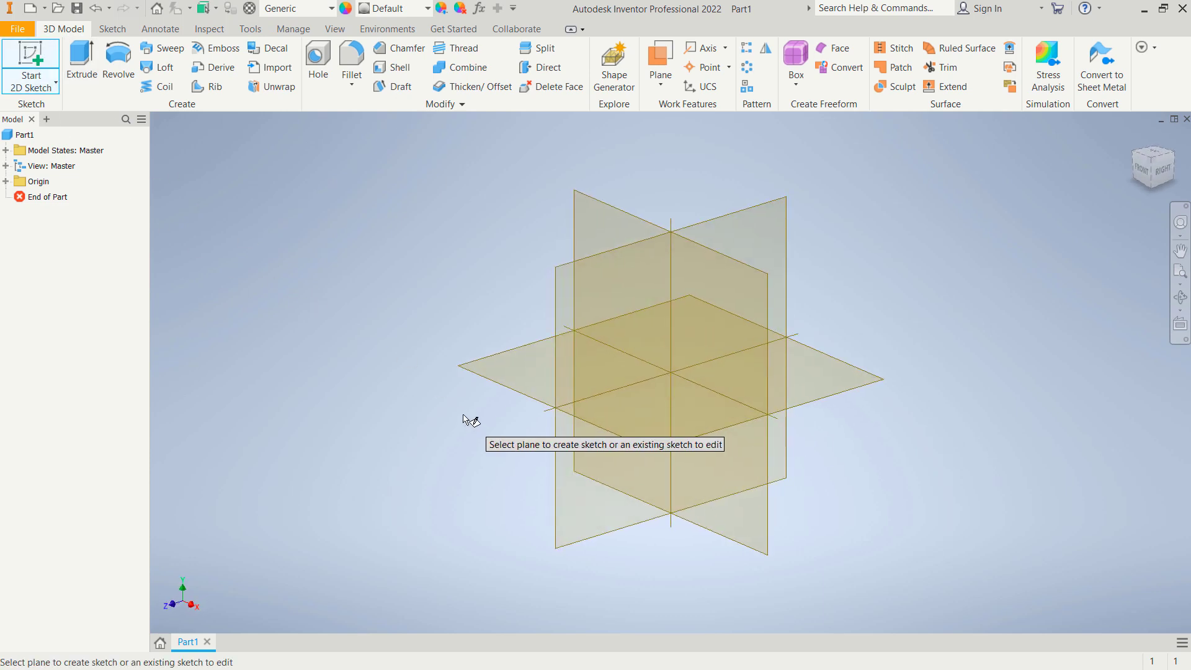
left_click(594, 229)
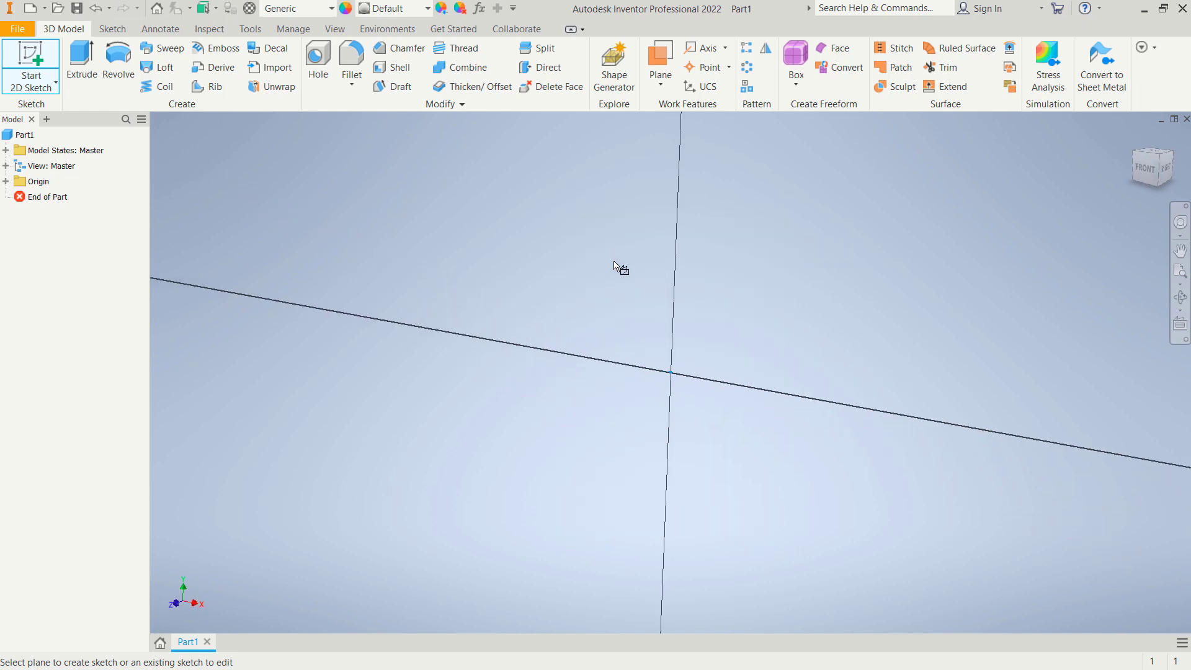
middle_click_drag(736, 294, 630, 327)
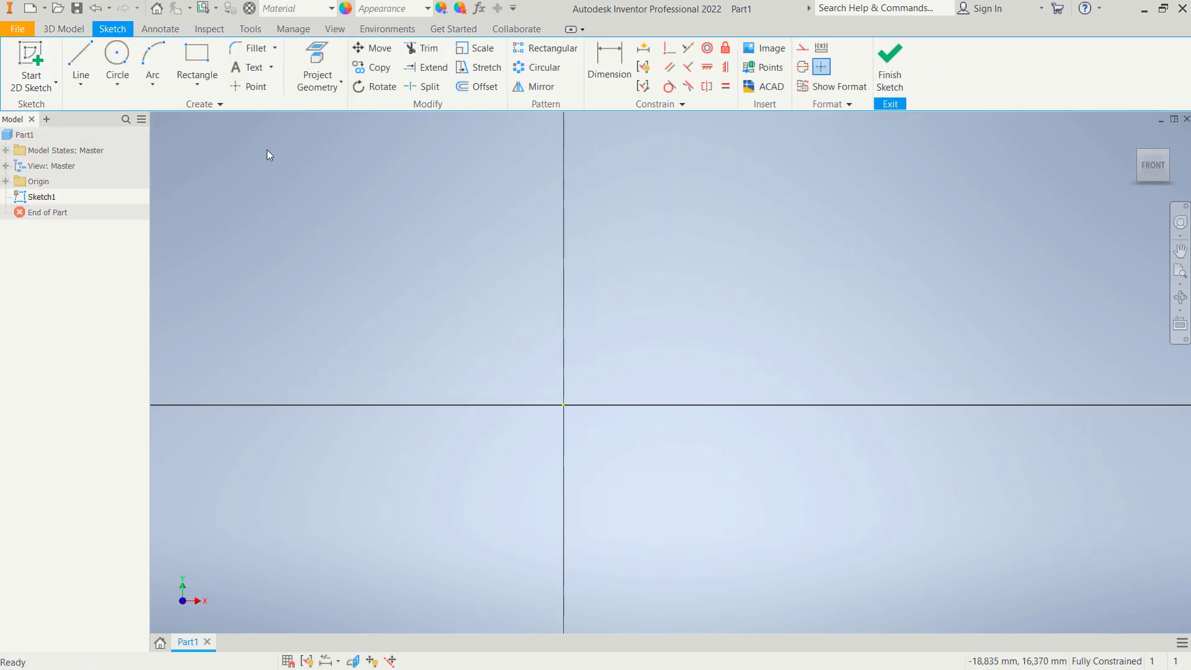
left_click(113, 68)
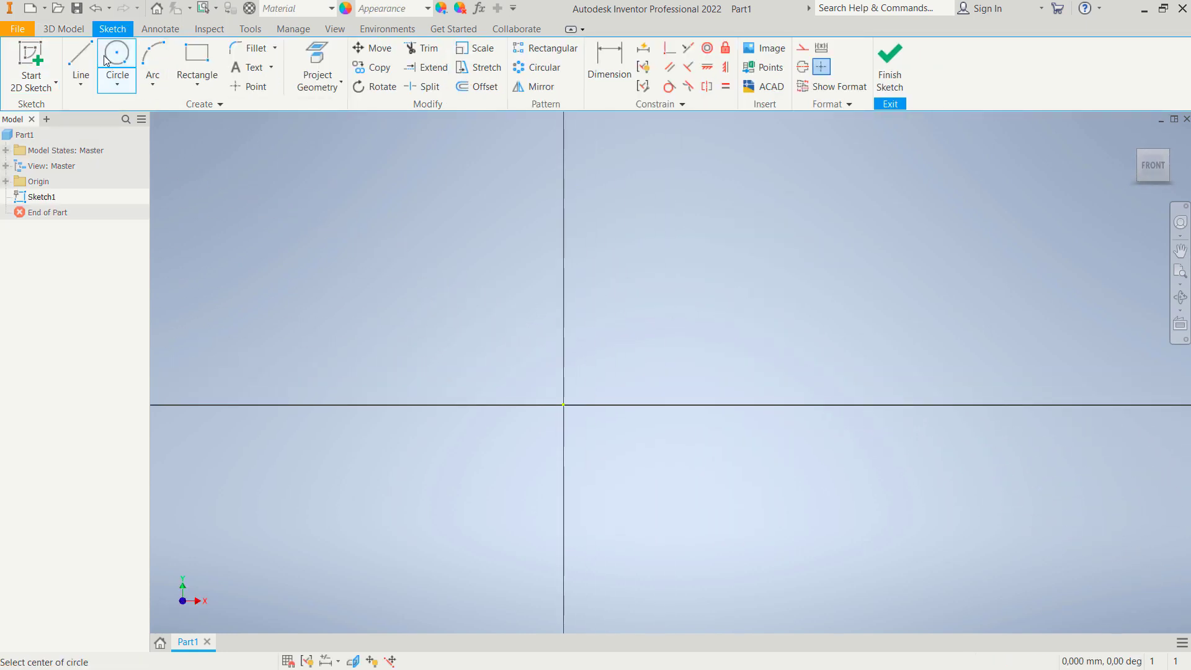
left_click(562, 403)
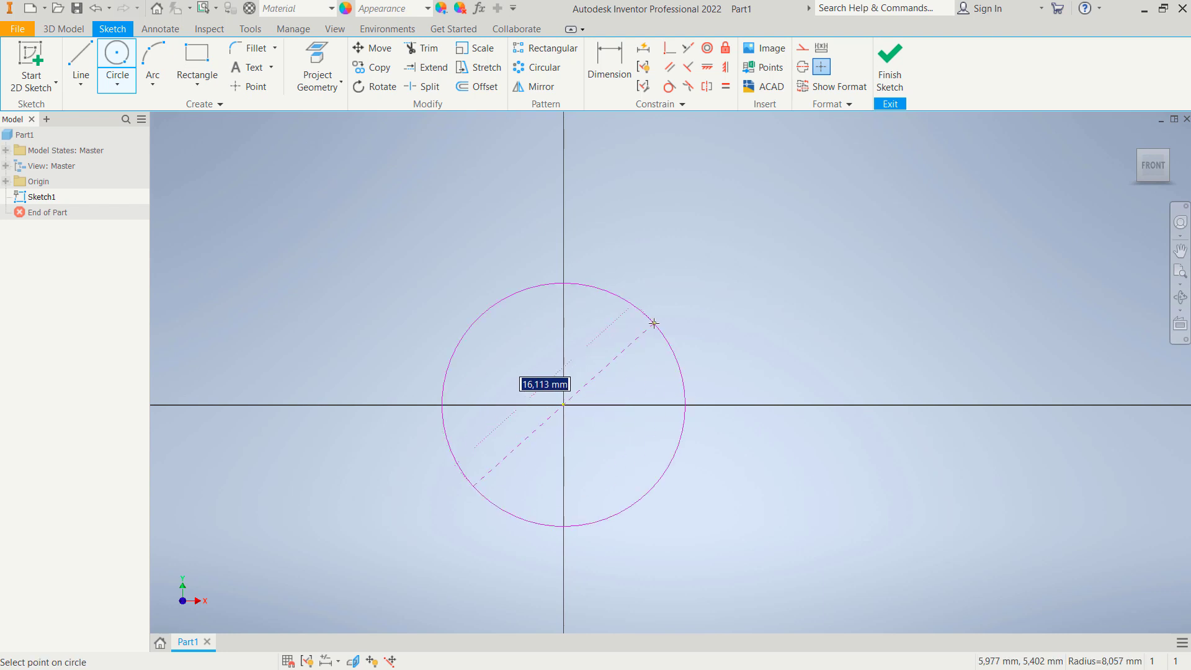
type("50")
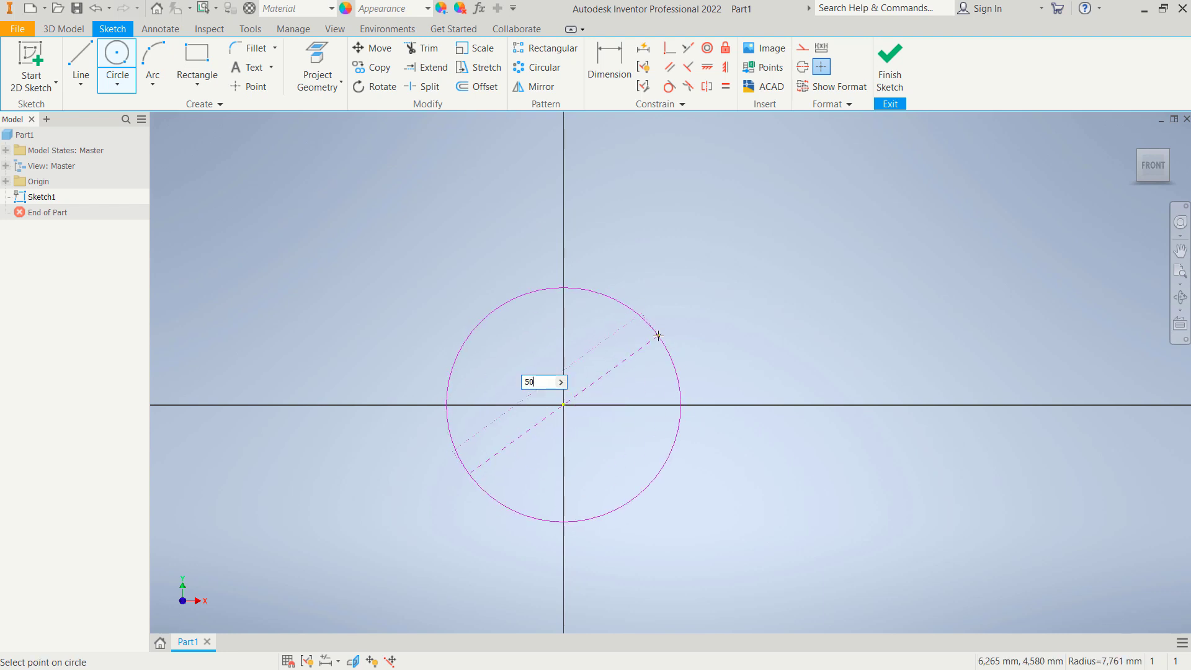
key("Return")
- Add a concentric 40 mm circle at the origin, then place a new circle centre on the horizontal axis
scroll(659, 337, "up", 3)
scroll(659, 336, "down", 5)
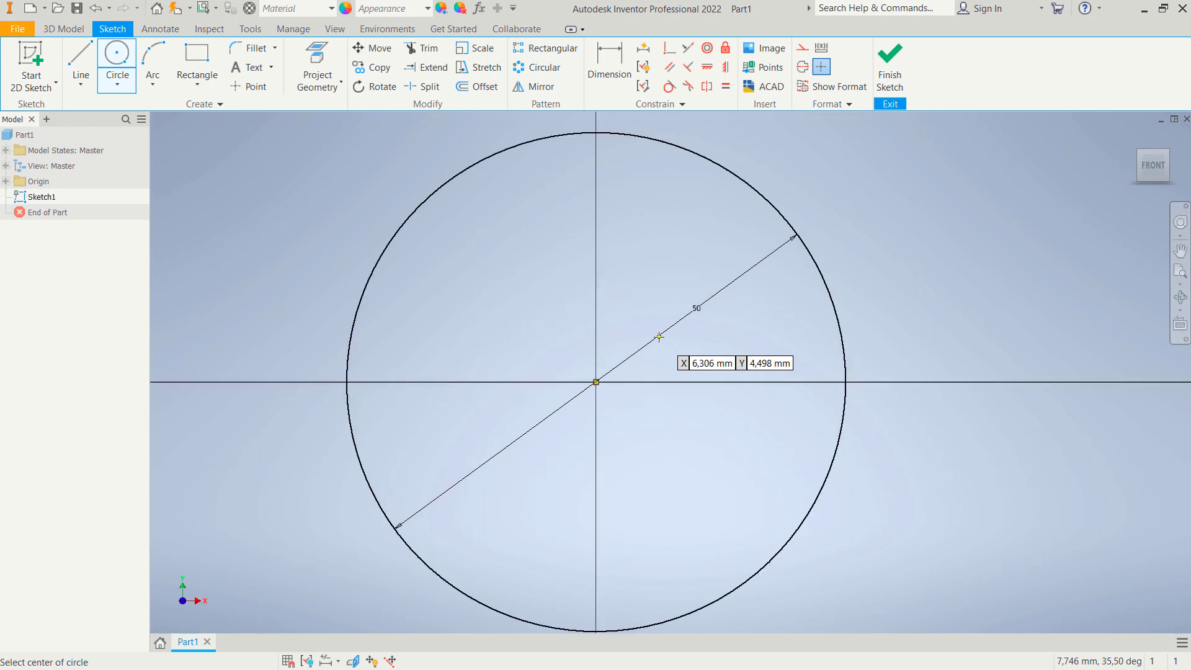
scroll(645, 338, "up", 2)
scroll(645, 339, "down", 3)
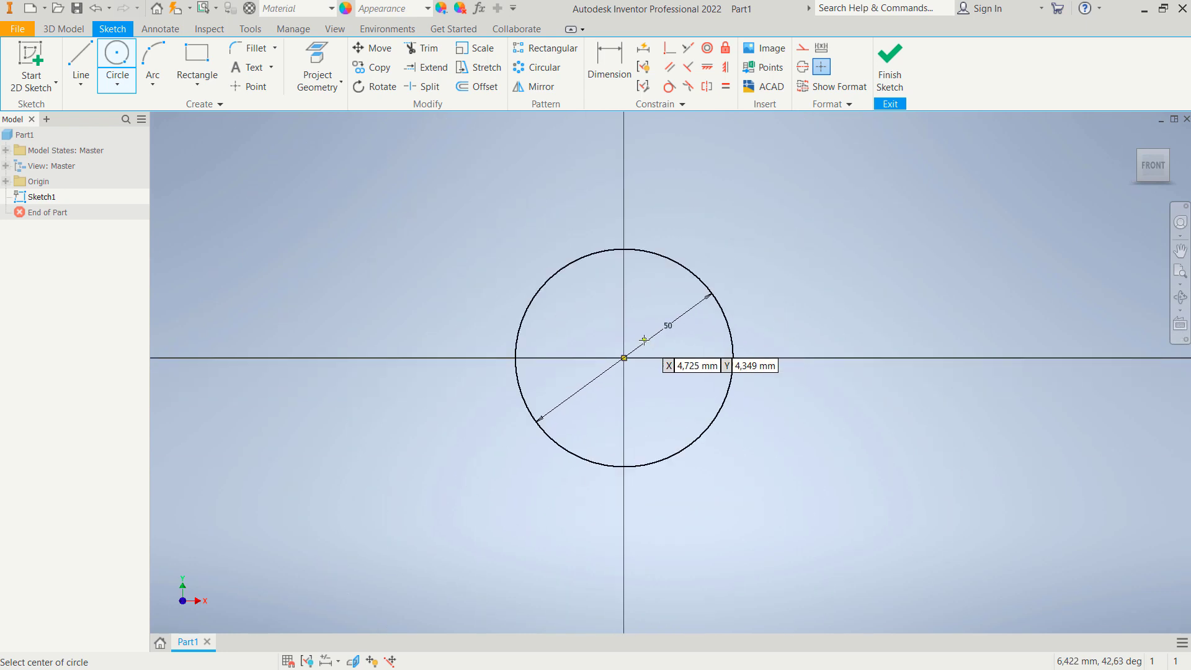
scroll(644, 341, "up", 4)
scroll(641, 344, "down", 3)
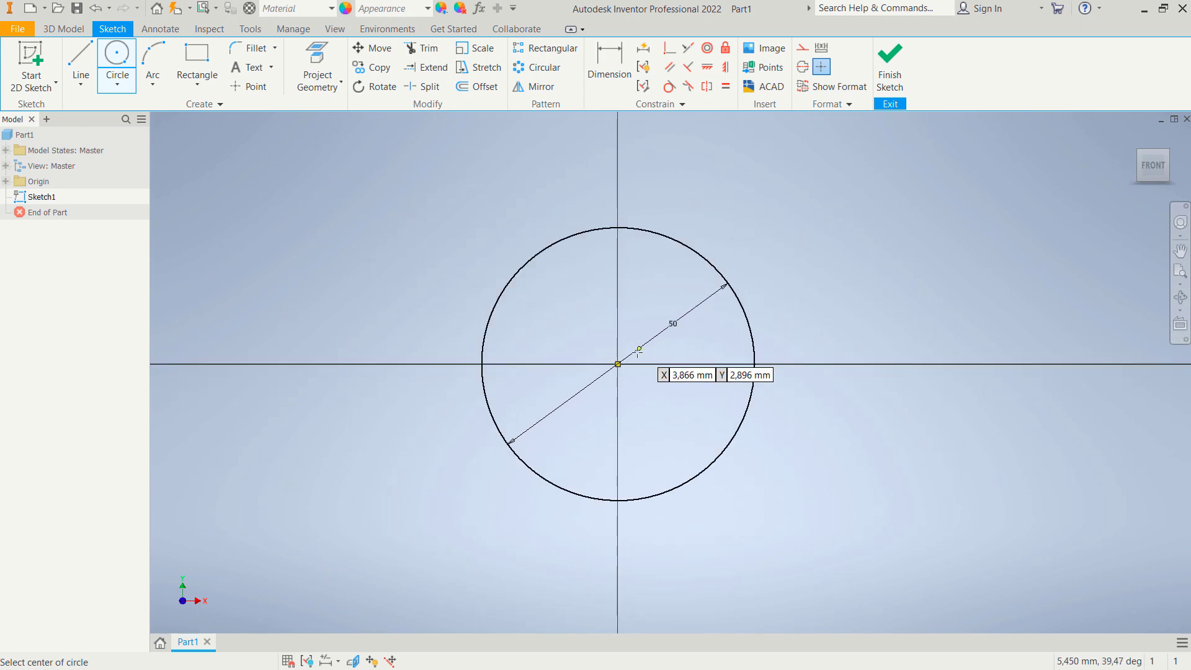
mouse_move(641, 345)
middle_mouse_down()
mouse_move(644, 322)
mouse_move(642, 357)
mouse_move(633, 313)
mouse_move(583, 338)
middle_mouse_up()
scroll(578, 333, "up", 3)
scroll(578, 333, "down", 4)
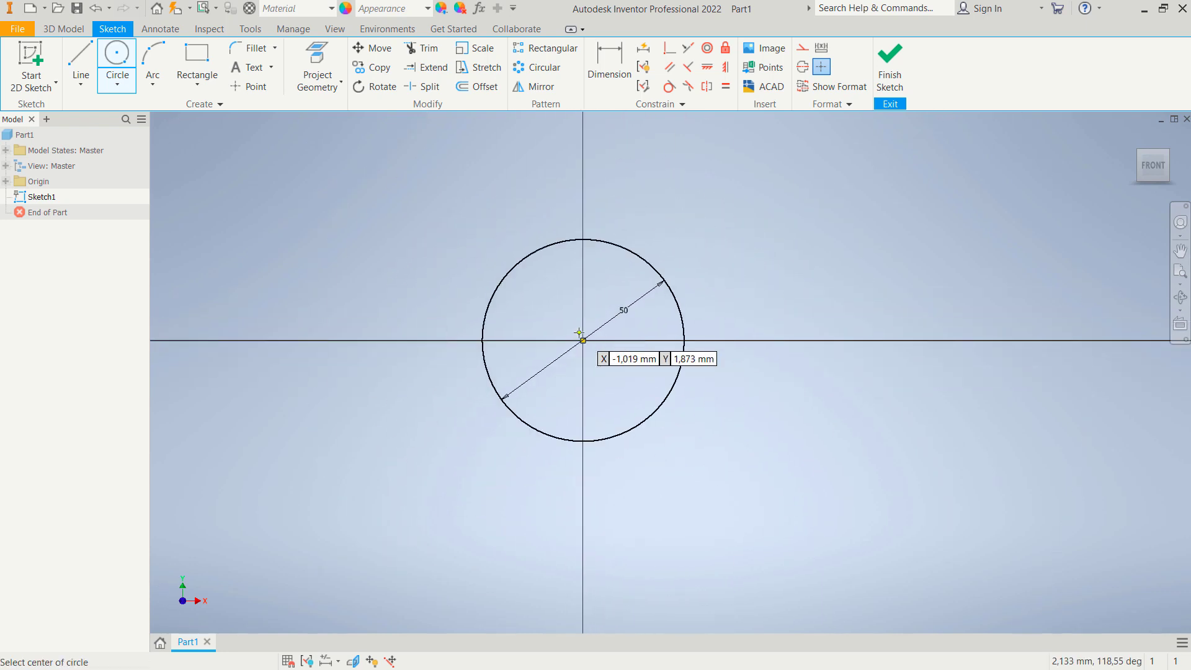
scroll(579, 335, "up", 2)
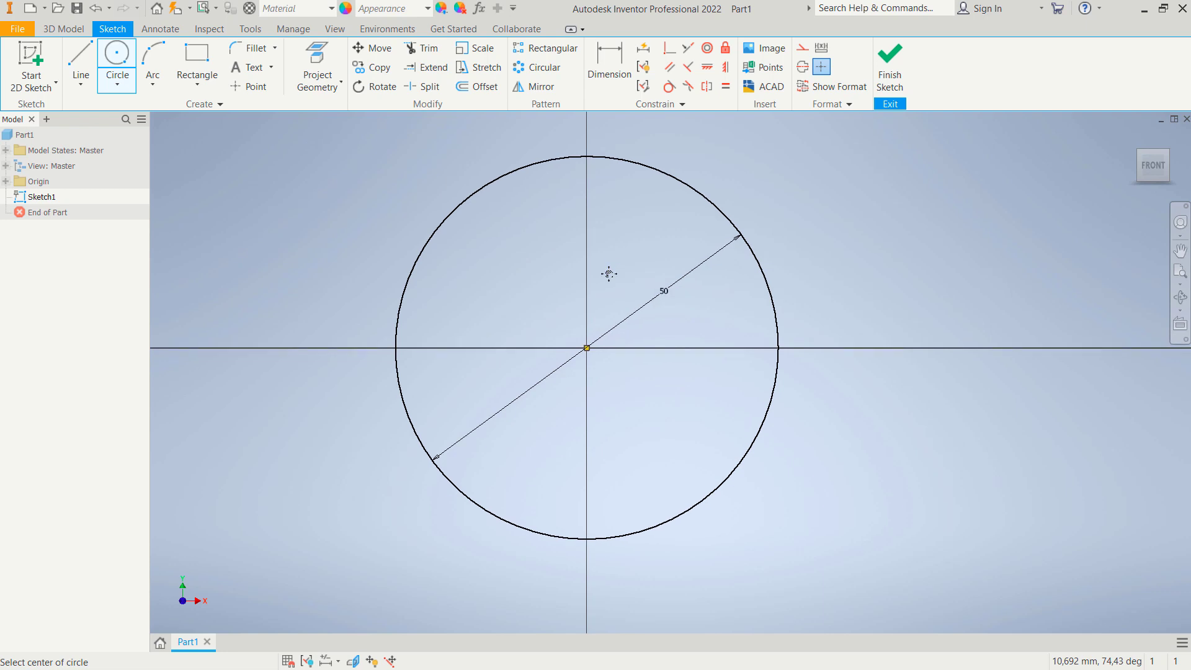
middle_click_drag(608, 271, 604, 291)
left_click(582, 367)
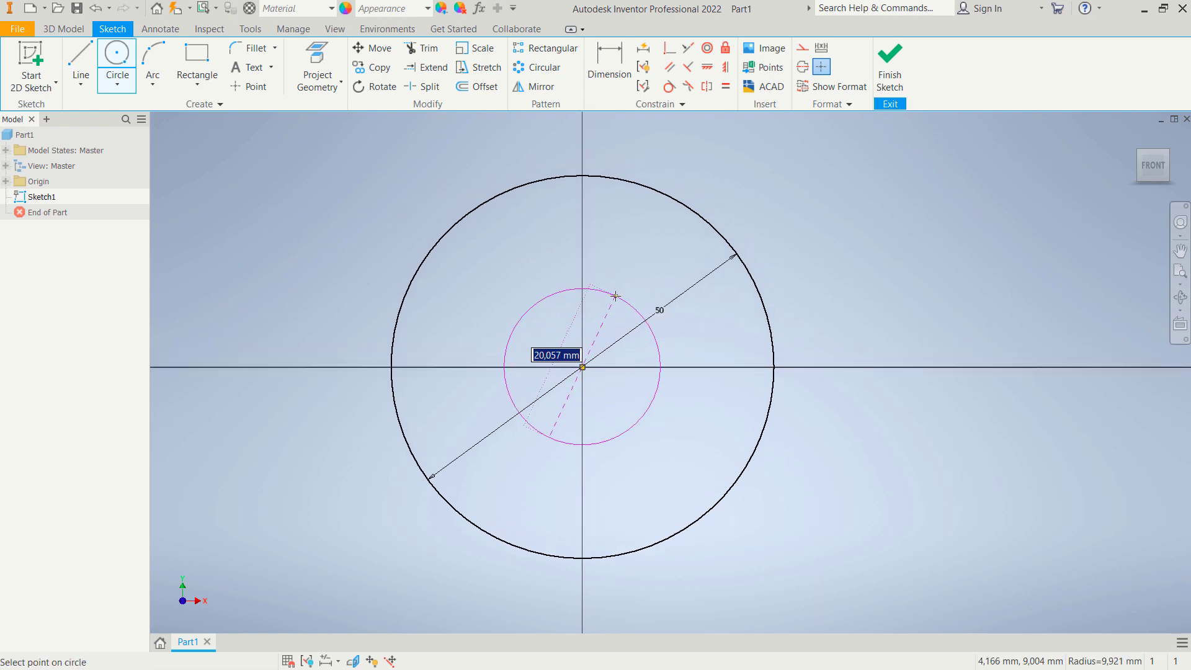
type("40")
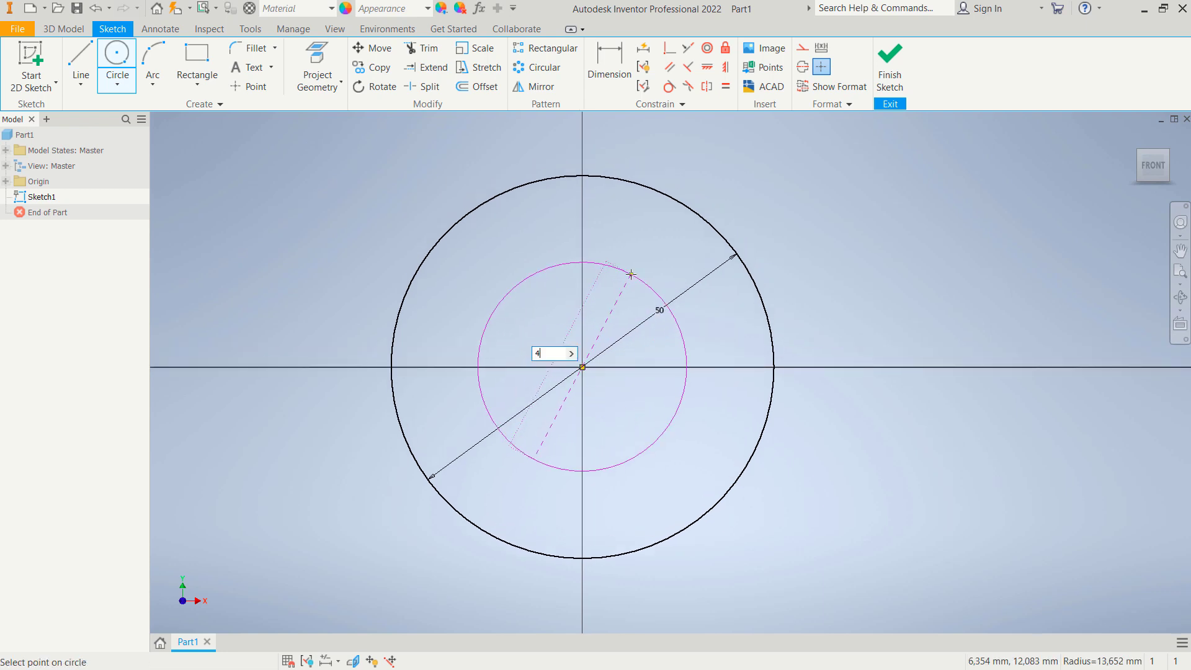
key("Return")
scroll(800, 294, "up", 3)
scroll(799, 294, "down", 4)
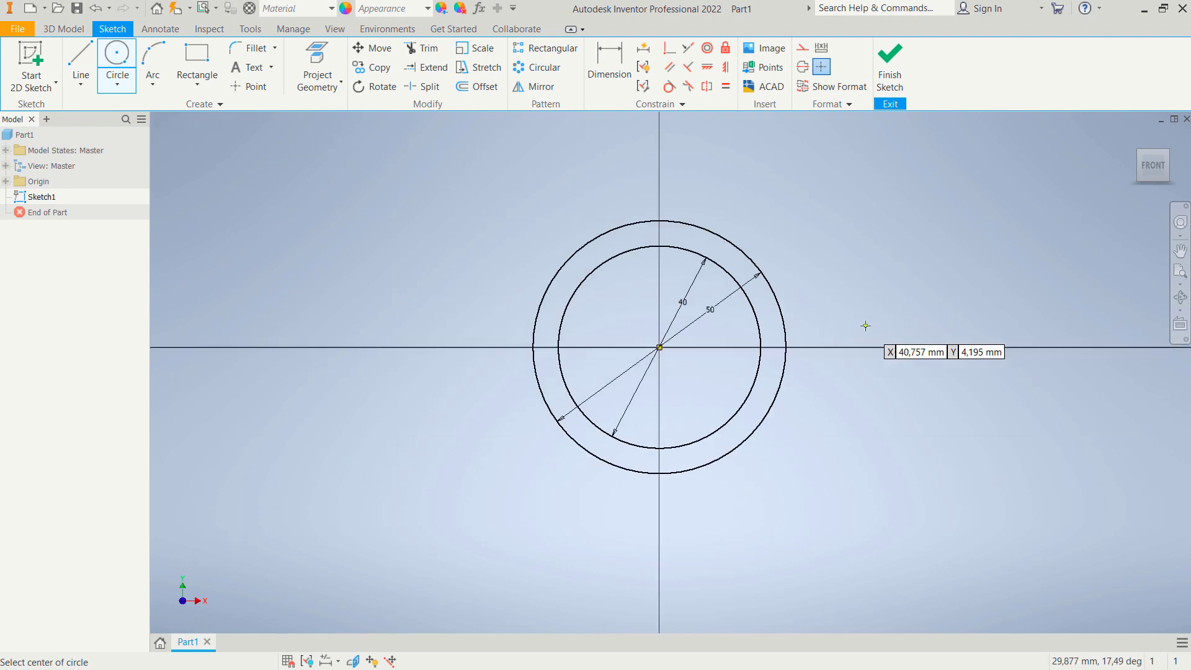
middle_click_drag(864, 327, 631, 359)
left_click(647, 361)
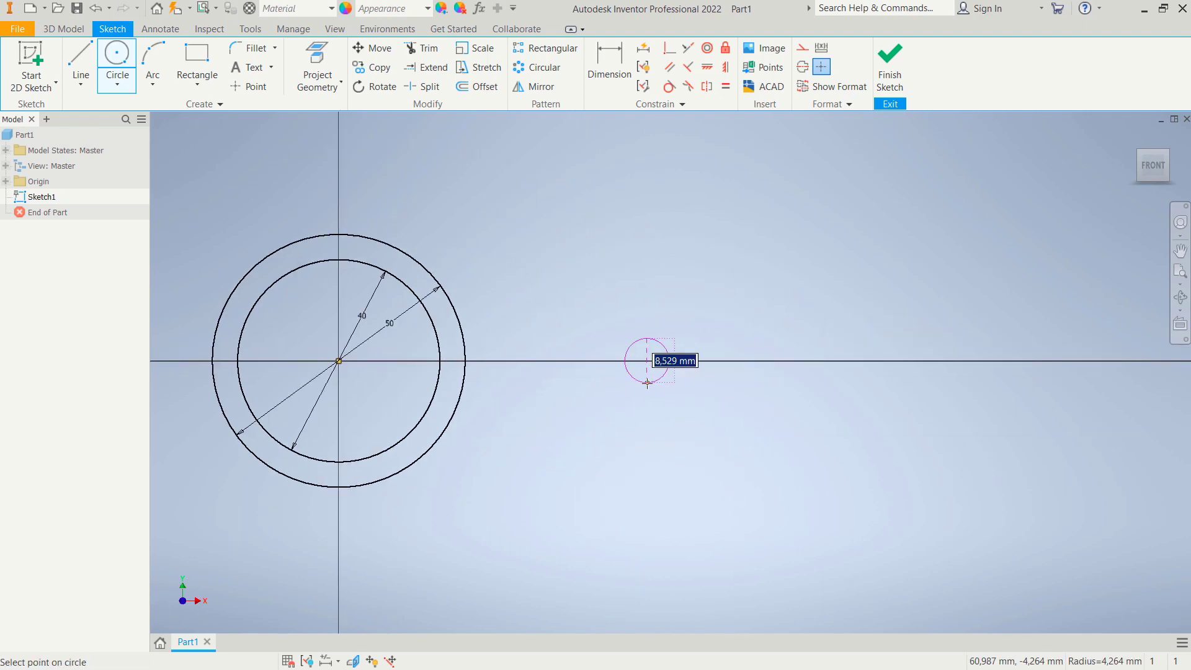
- Give the new circle a 30 mm diameter and add a concentric 20 mm circle
type("3")
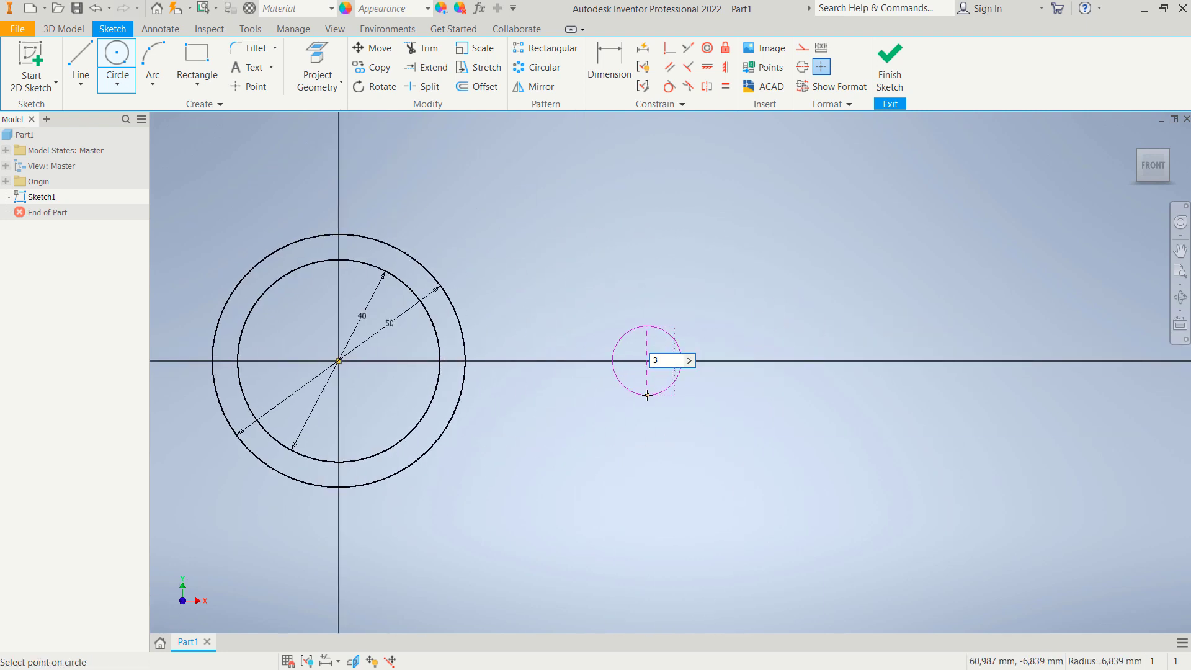
type("0")
key("Return")
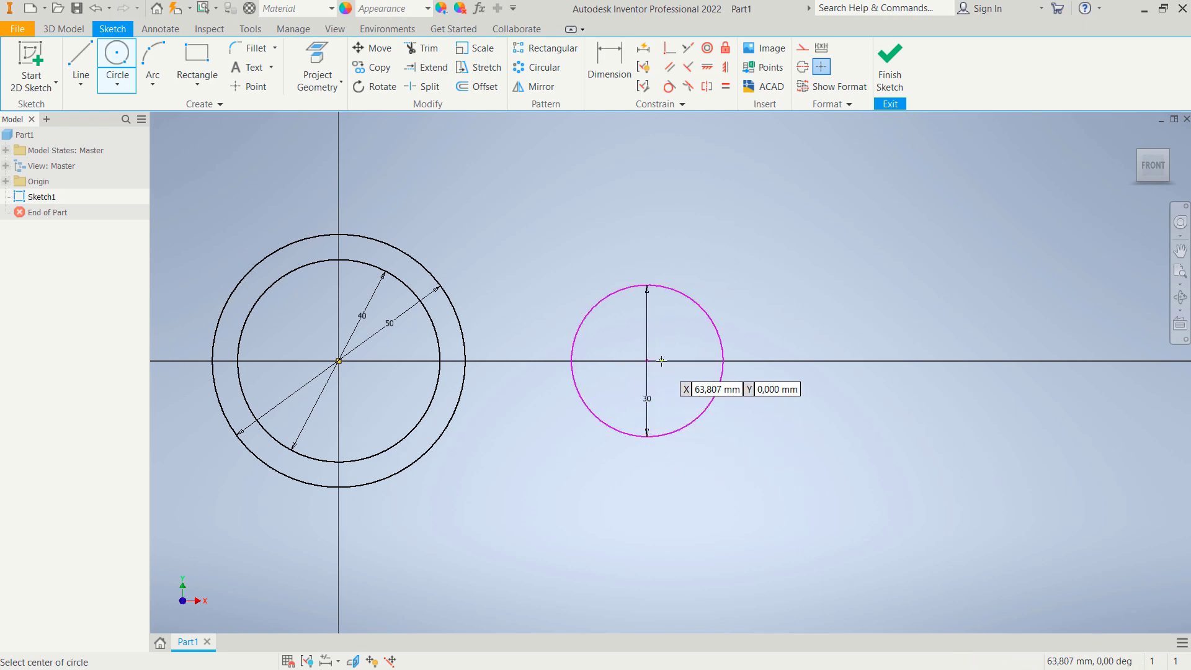
left_click(647, 360)
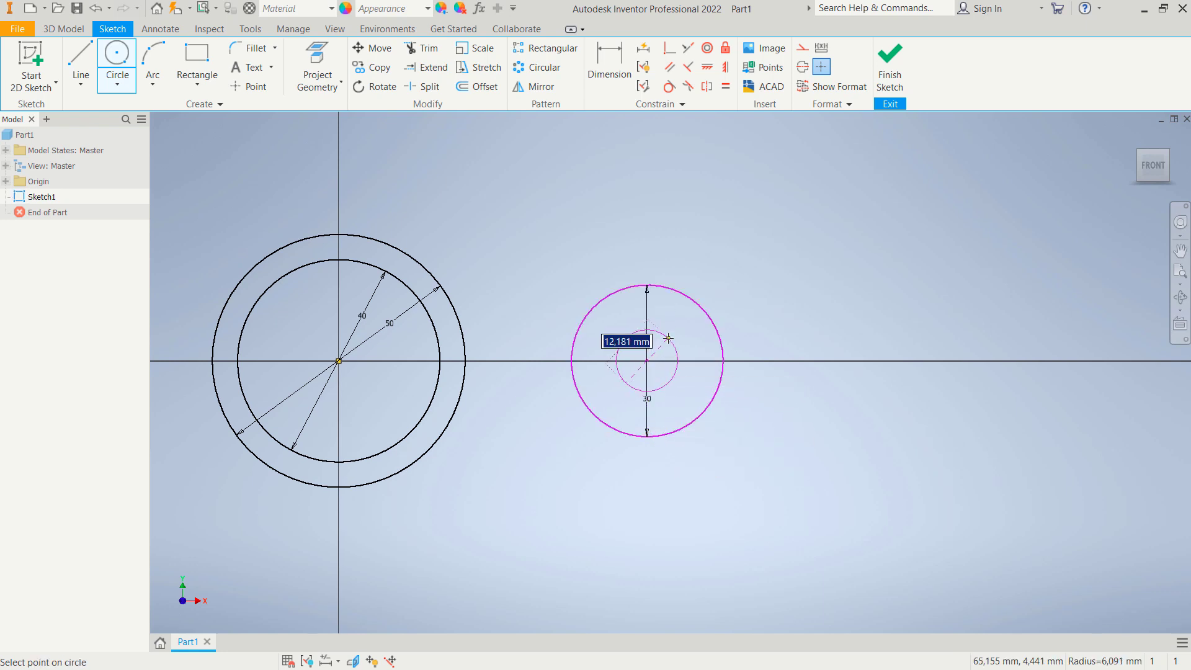
type("20")
key("Return")
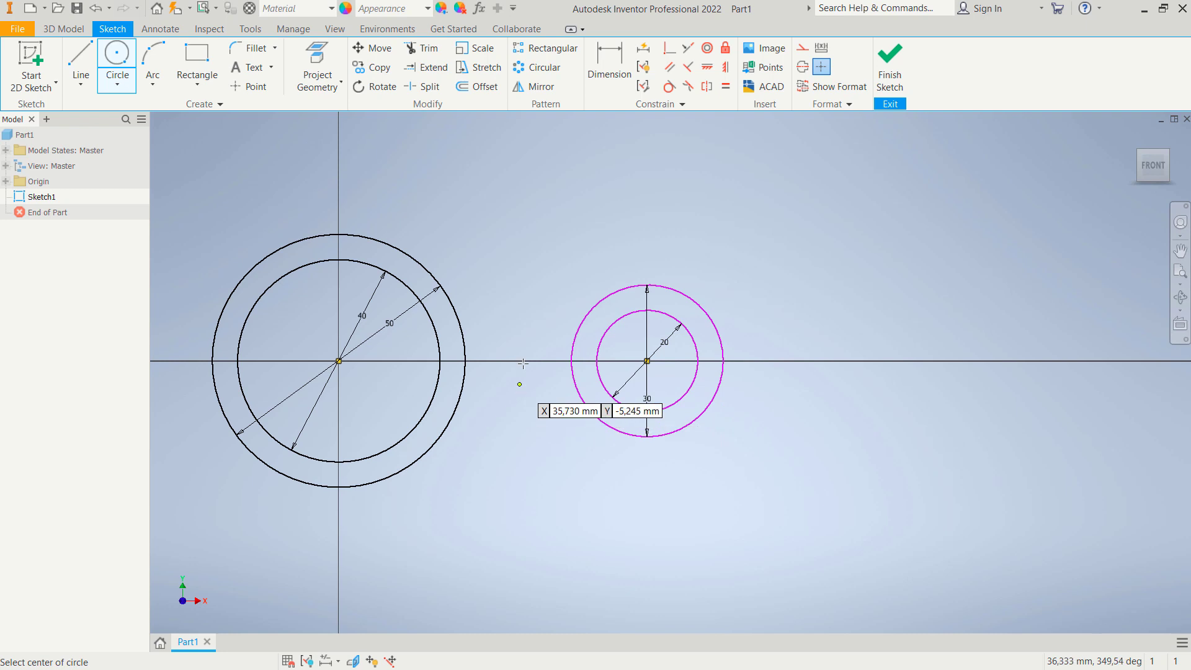
middle_click_drag(566, 263, 678, 285)
- Dimension the small circles' centre 80 mm from the vertical axis
left_click(603, 65)
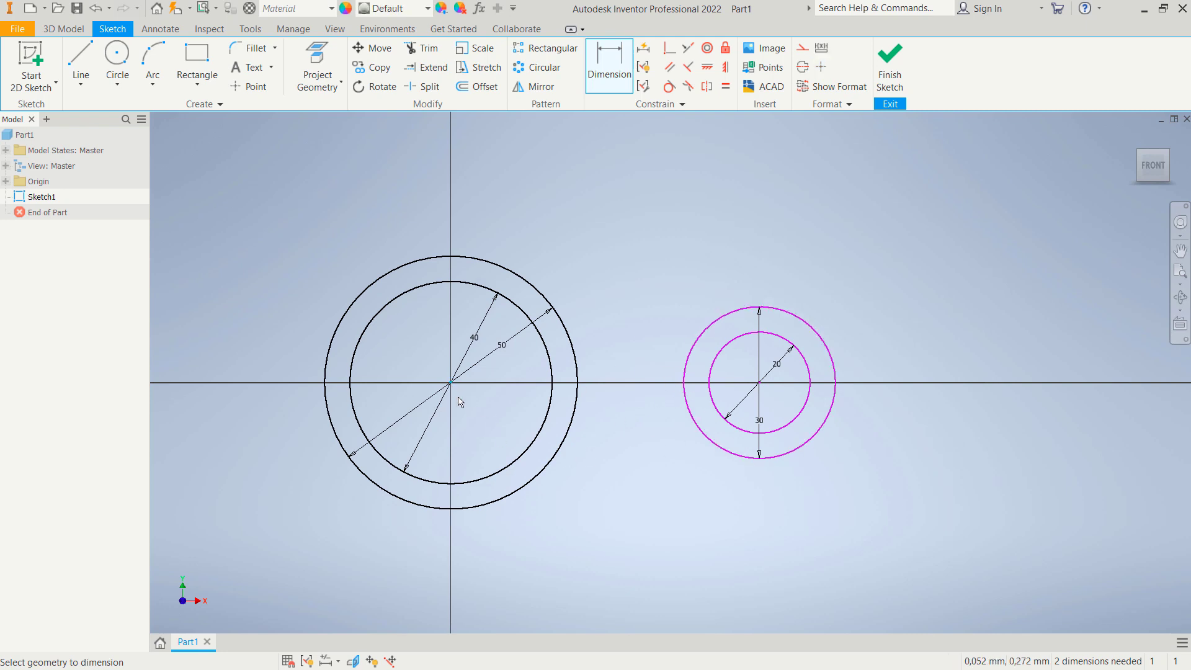
left_click(760, 384)
left_click(450, 434)
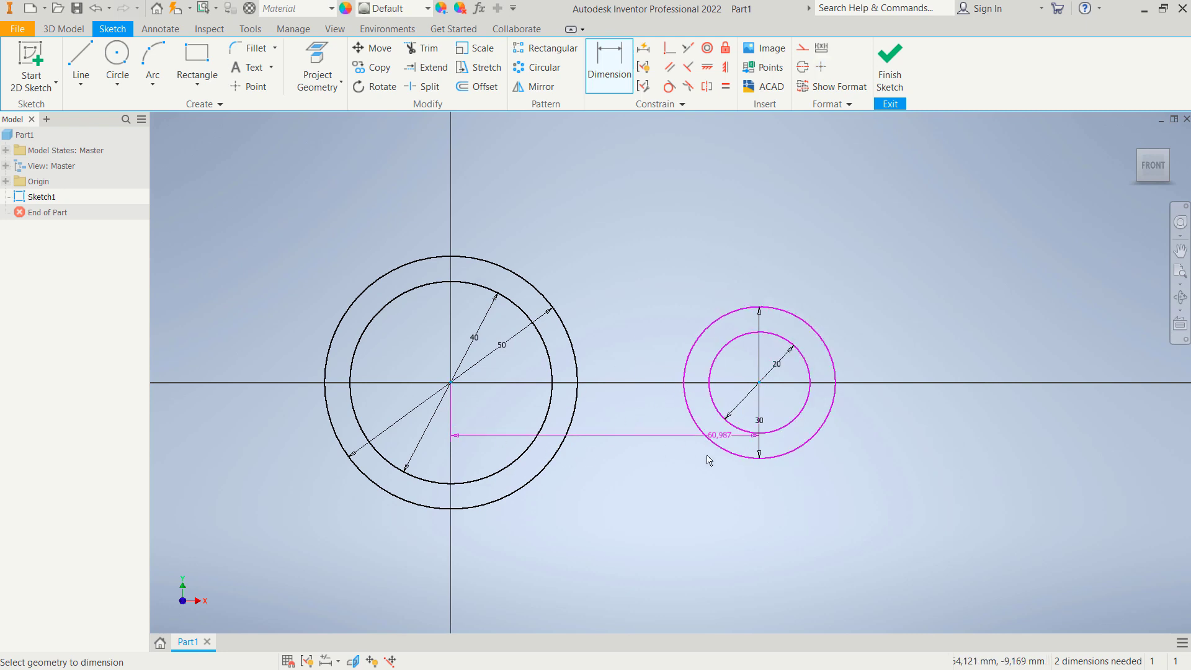
left_click(616, 498)
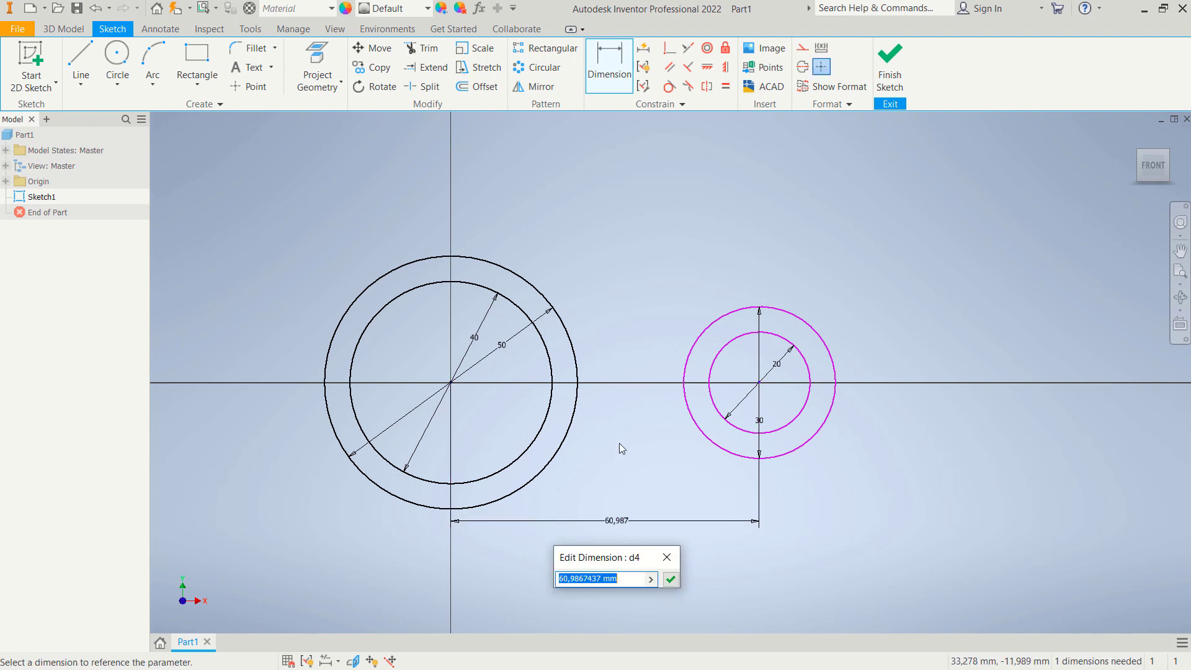
type("80")
key("Return")
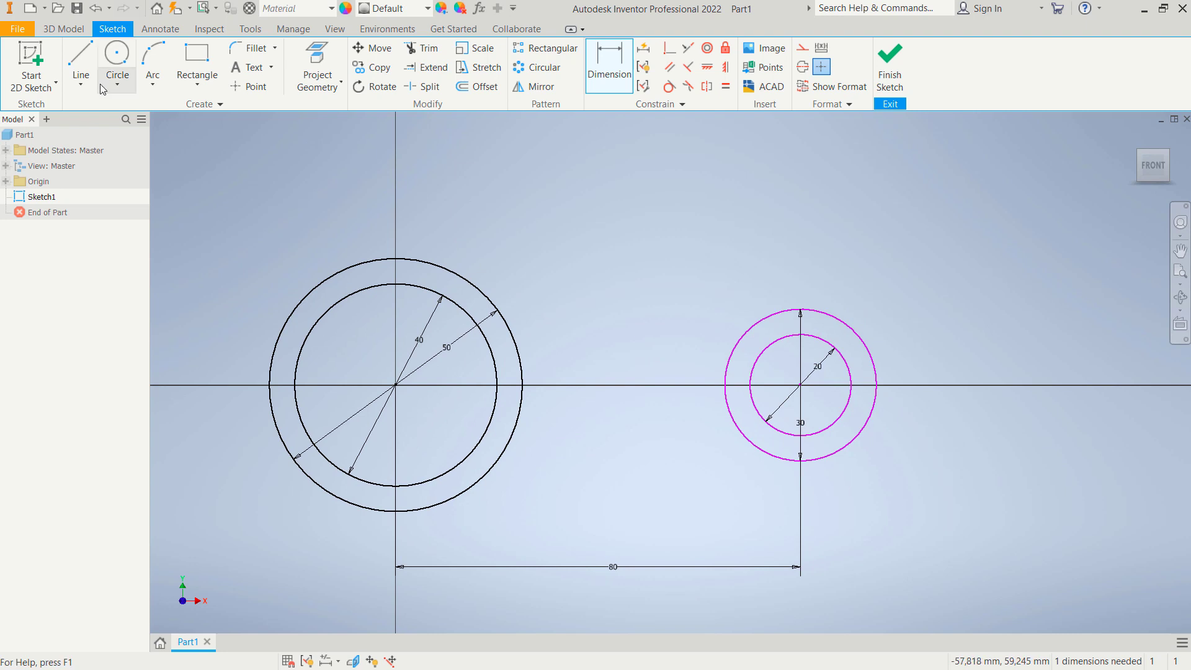
left_click(80, 59)
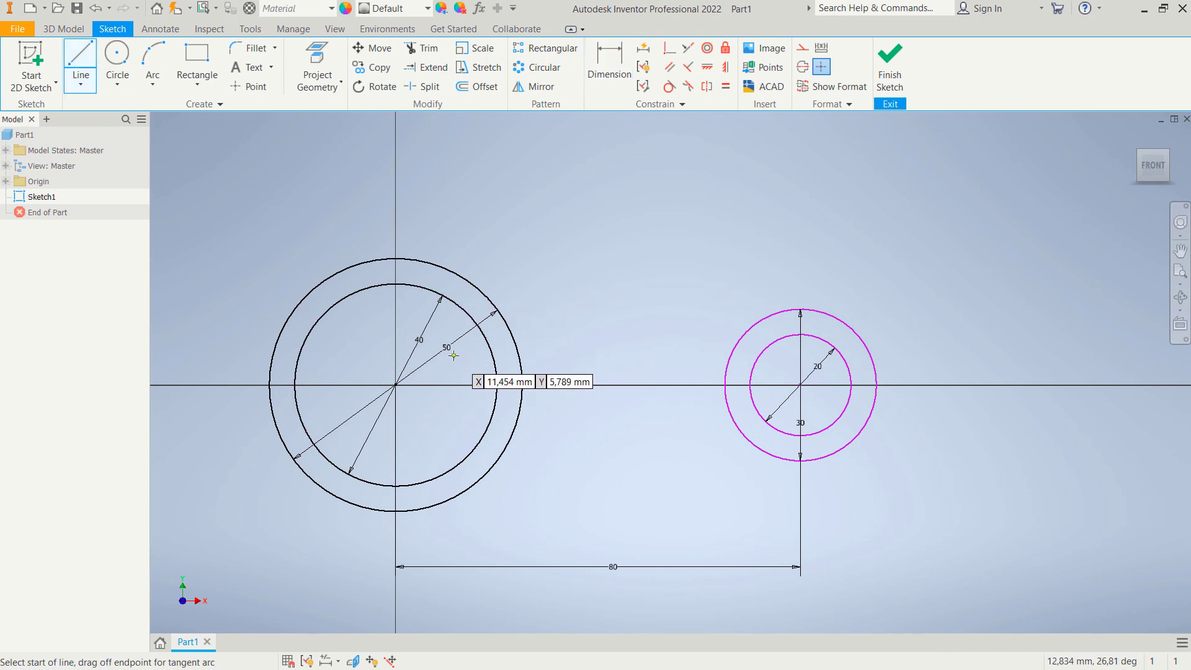
- Draw upper and lower horizontal lines from the large ring to the small circles
left_click(787, 357)
key("Escape")
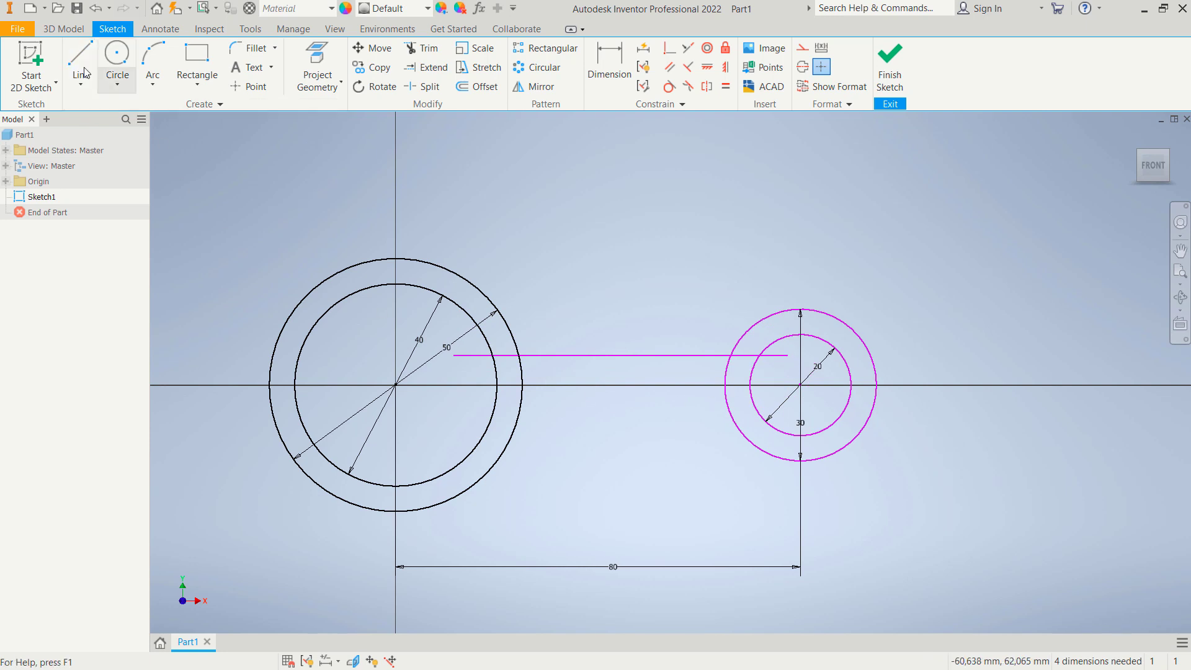
key("l")
left_click(453, 417)
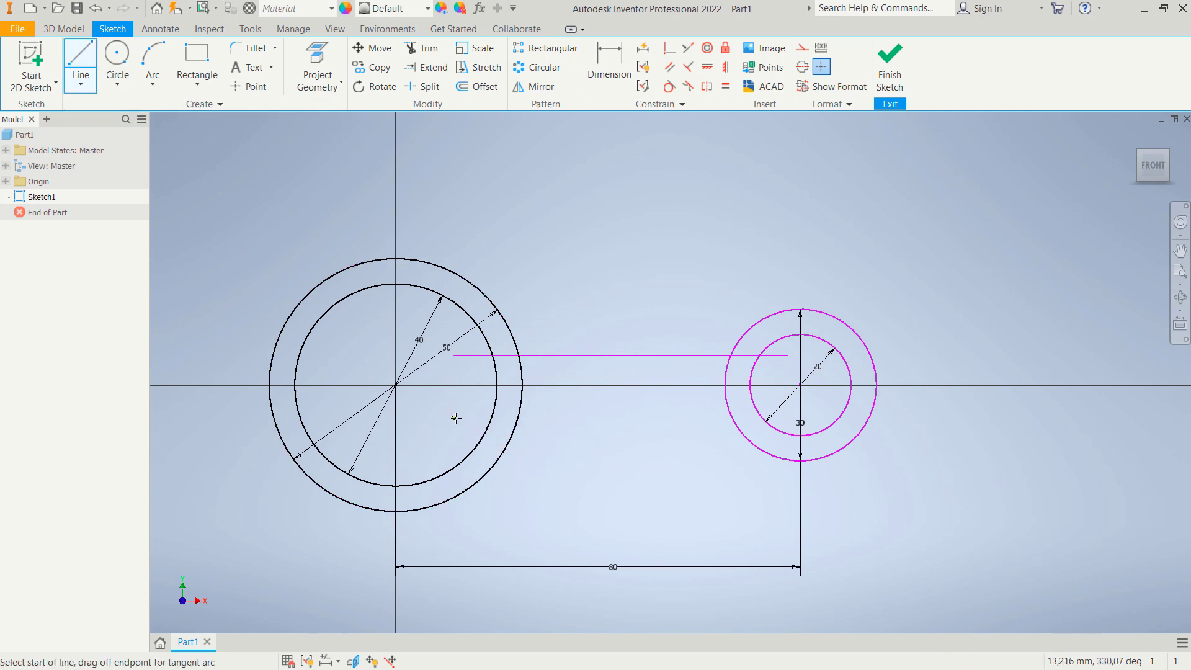
left_click(800, 418)
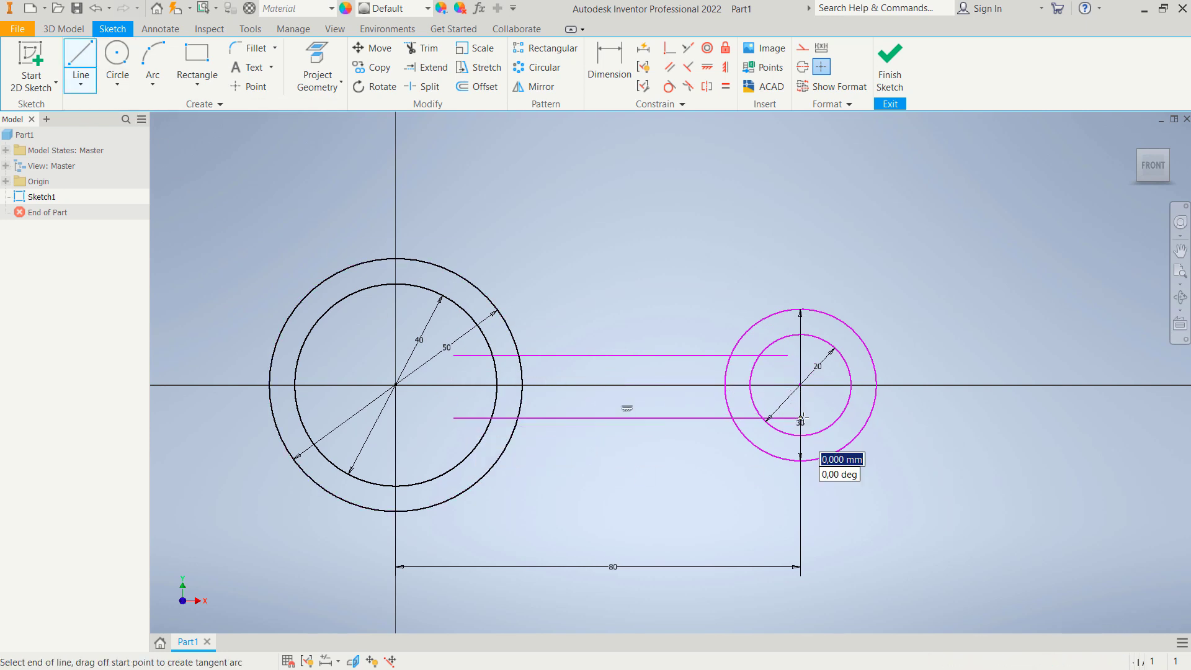
key("Escape")
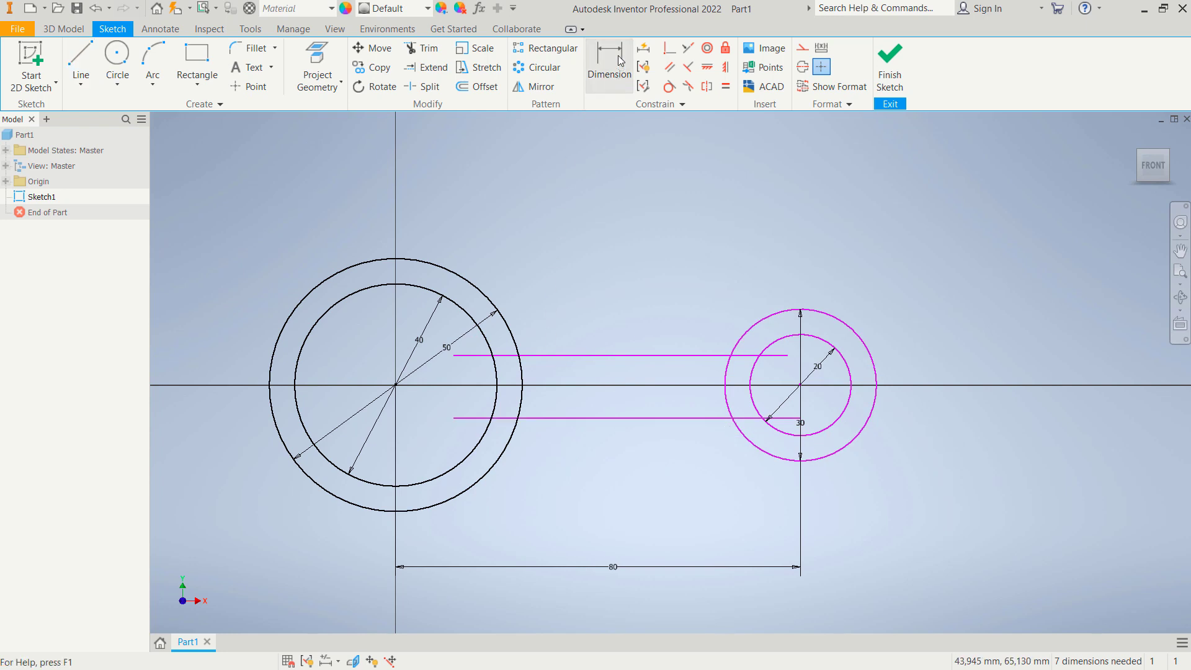
- Dimension each horizontal line 6 mm from the left rings' centre
left_click(620, 61)
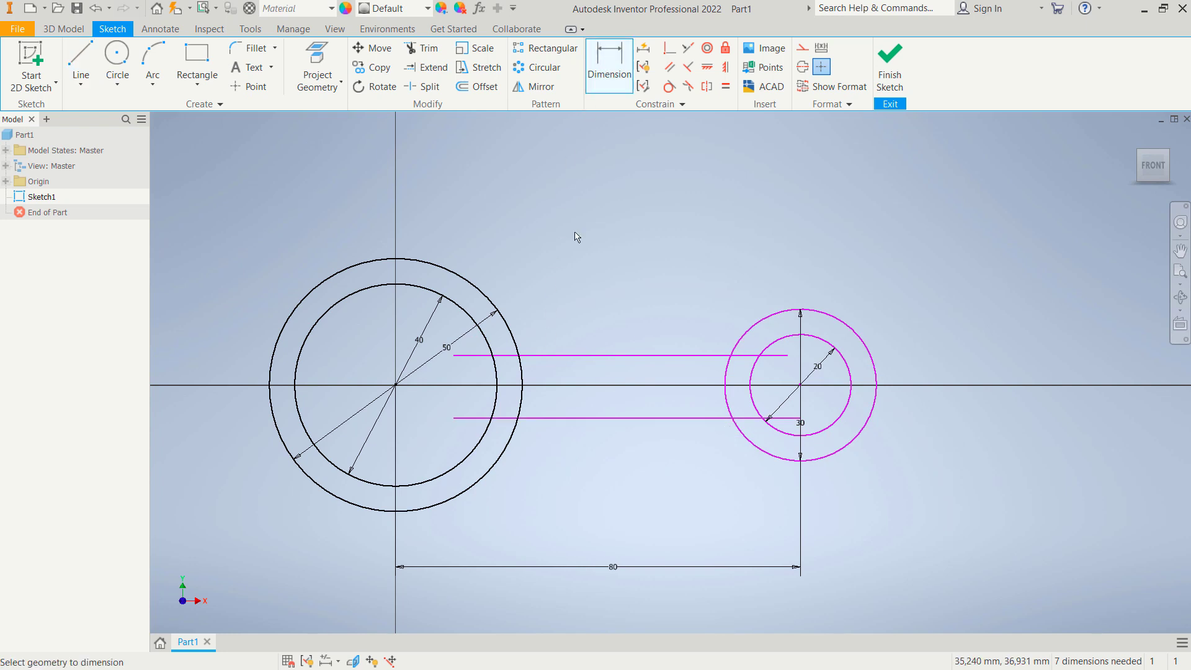
left_click(471, 356)
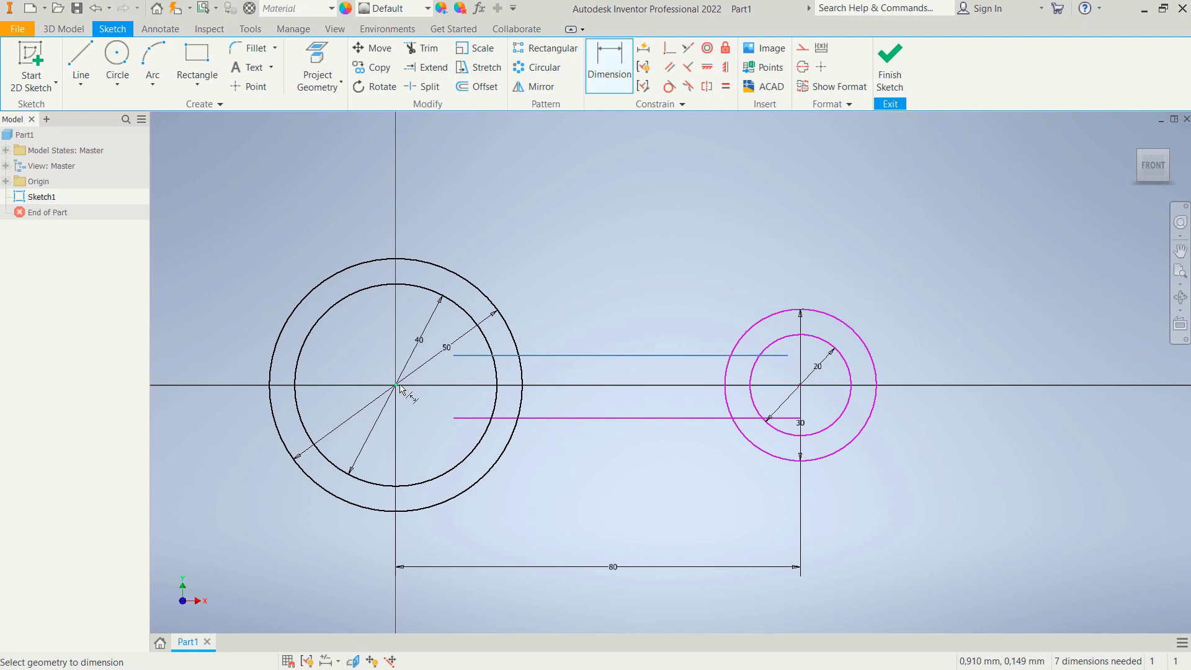
left_click(395, 385)
left_click(372, 371)
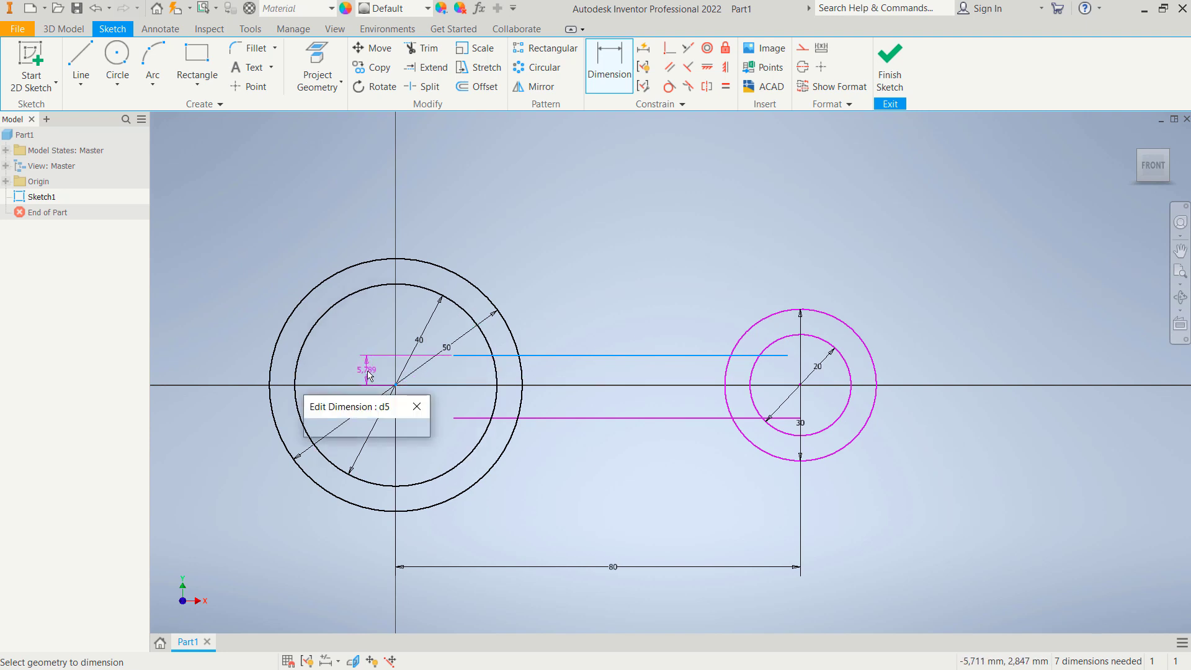
type("6")
key("Return")
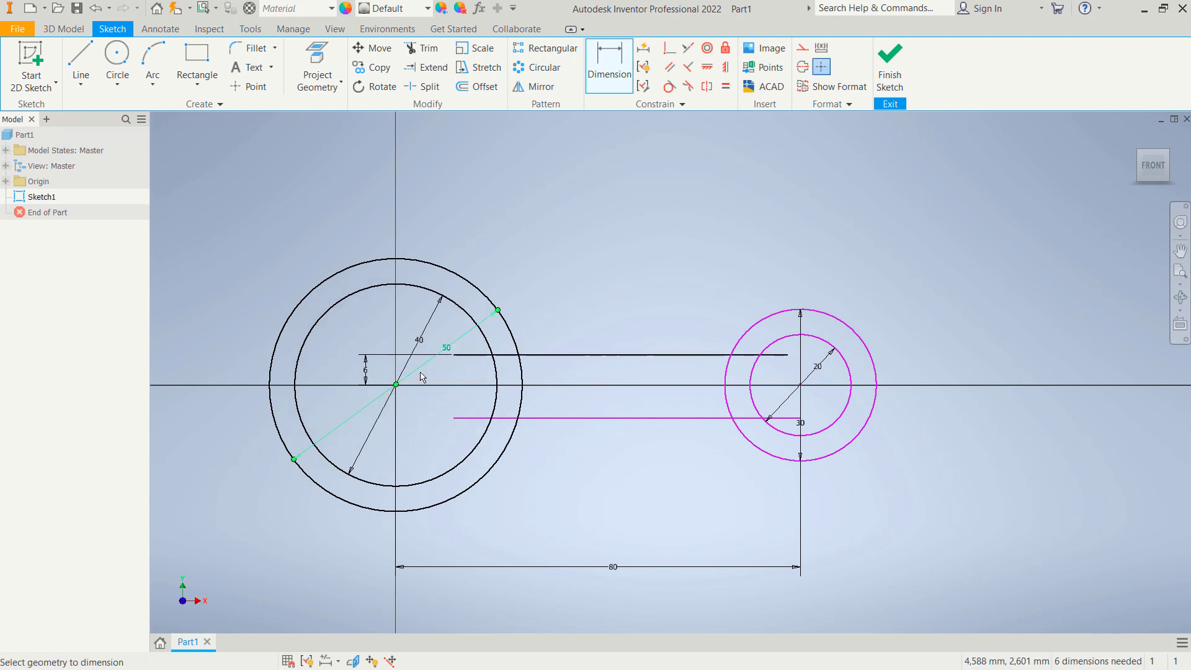
left_click(466, 418)
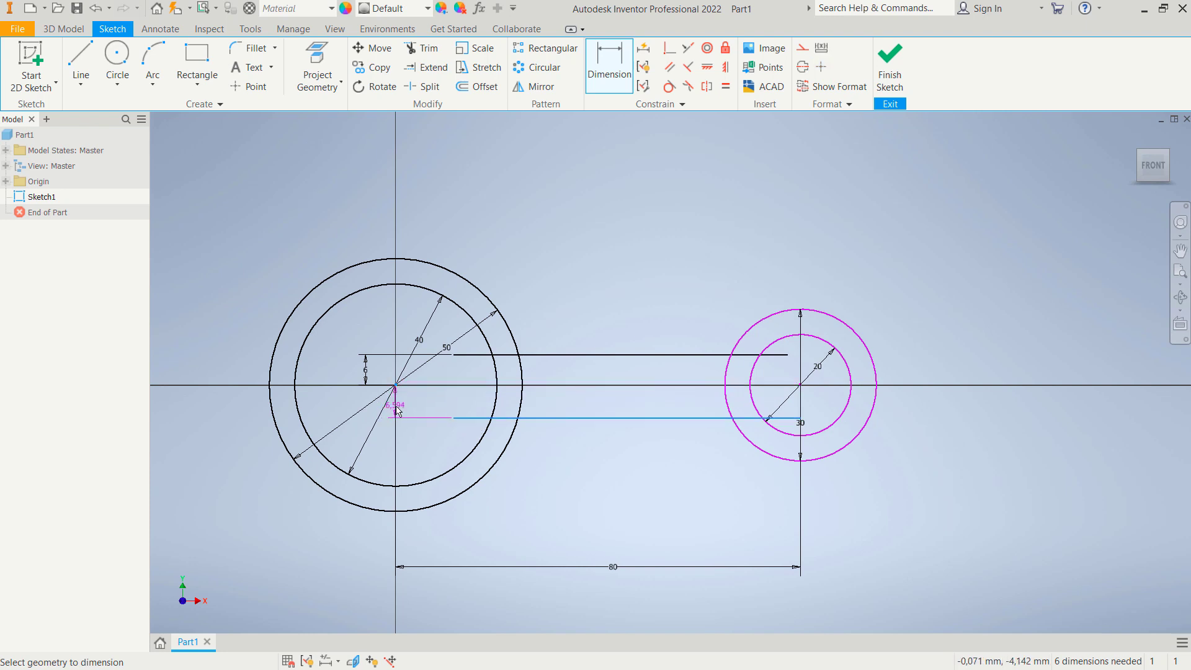
left_click(397, 411)
type("6")
key("Return")
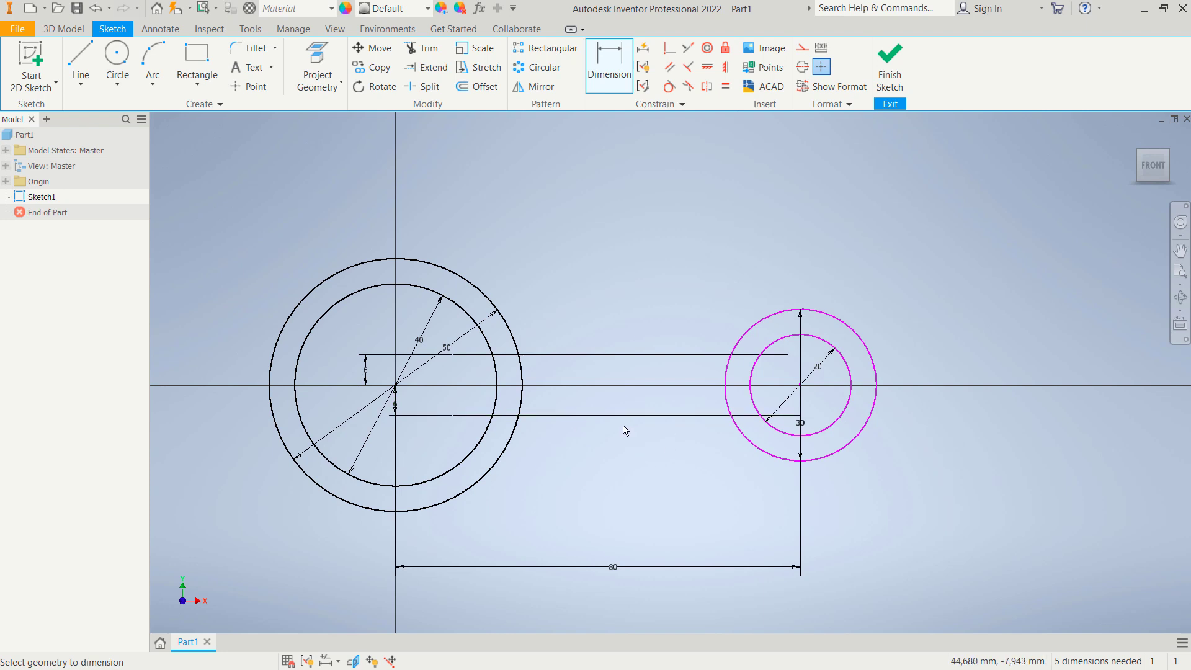
left_click(428, 52)
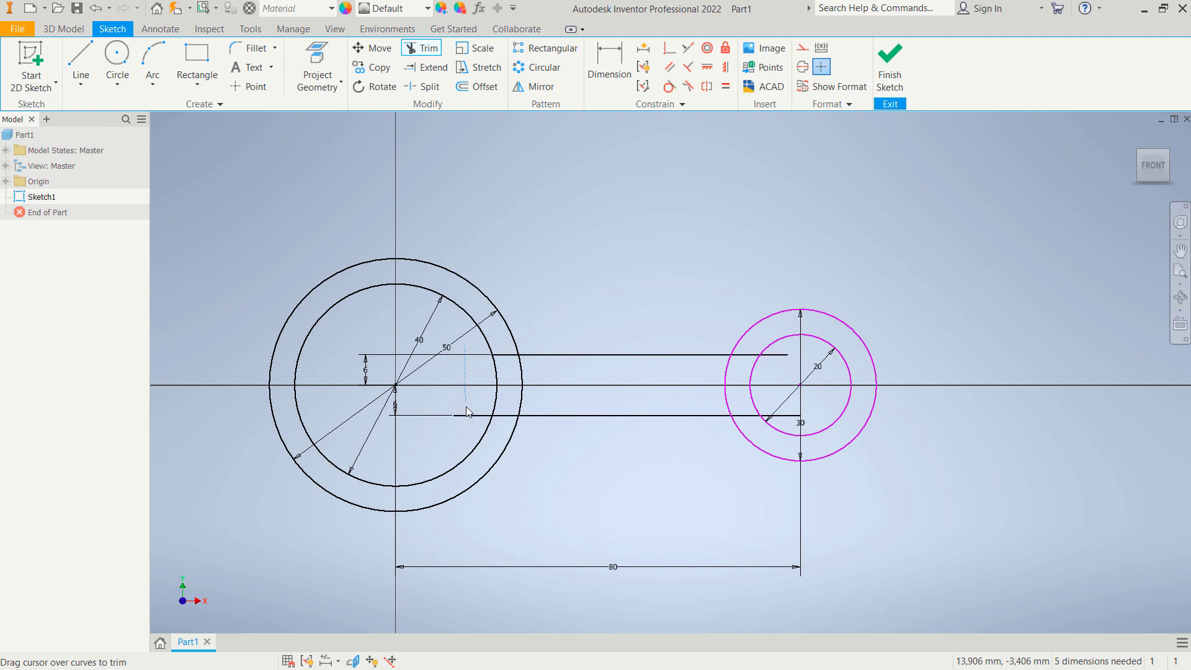
- Trim the outer arcs between the lines and the line ends inside the right circles
left_click_drag(501, 421, 531, 396)
left_click_drag(504, 347, 504, 345)
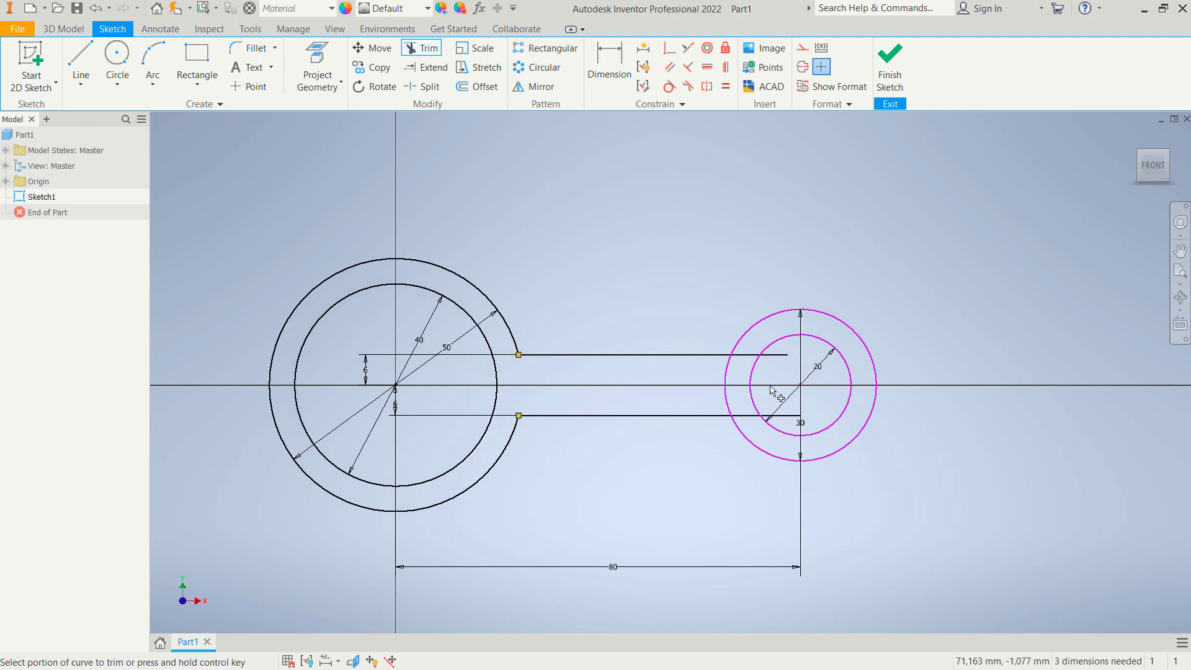
left_click(783, 356)
left_click(750, 417)
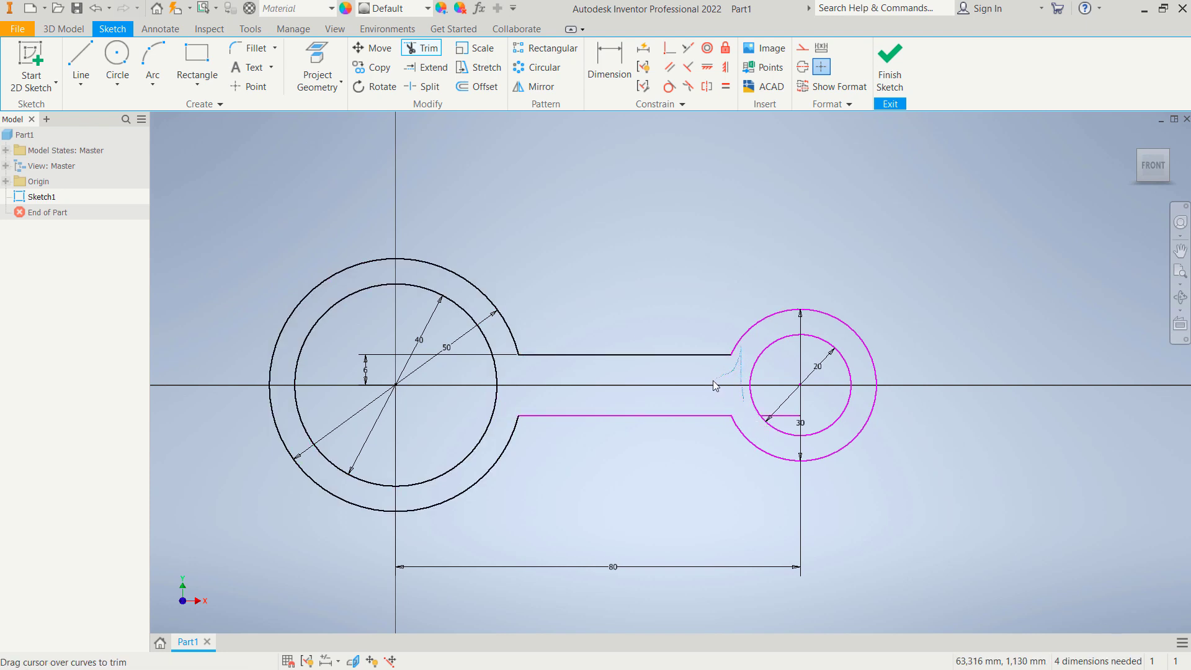
left_click_drag(713, 382, 714, 383)
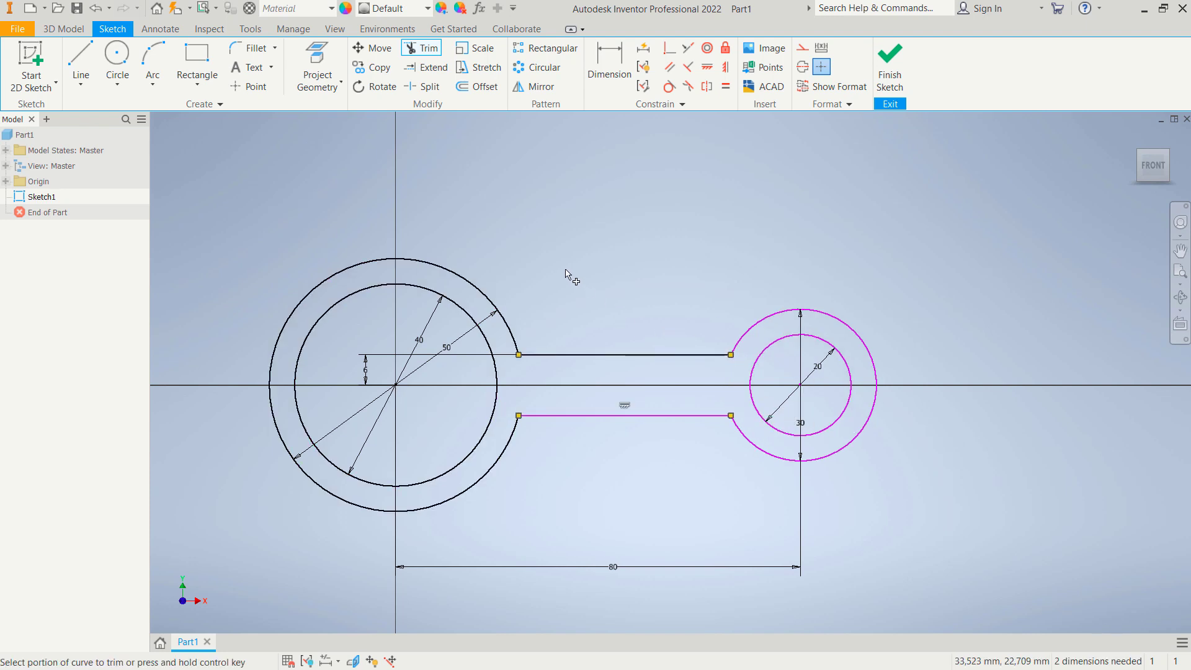
middle_click_drag(563, 266, 633, 291)
- Draw two vertical tab lines rising from the top of the left ring
key("l")
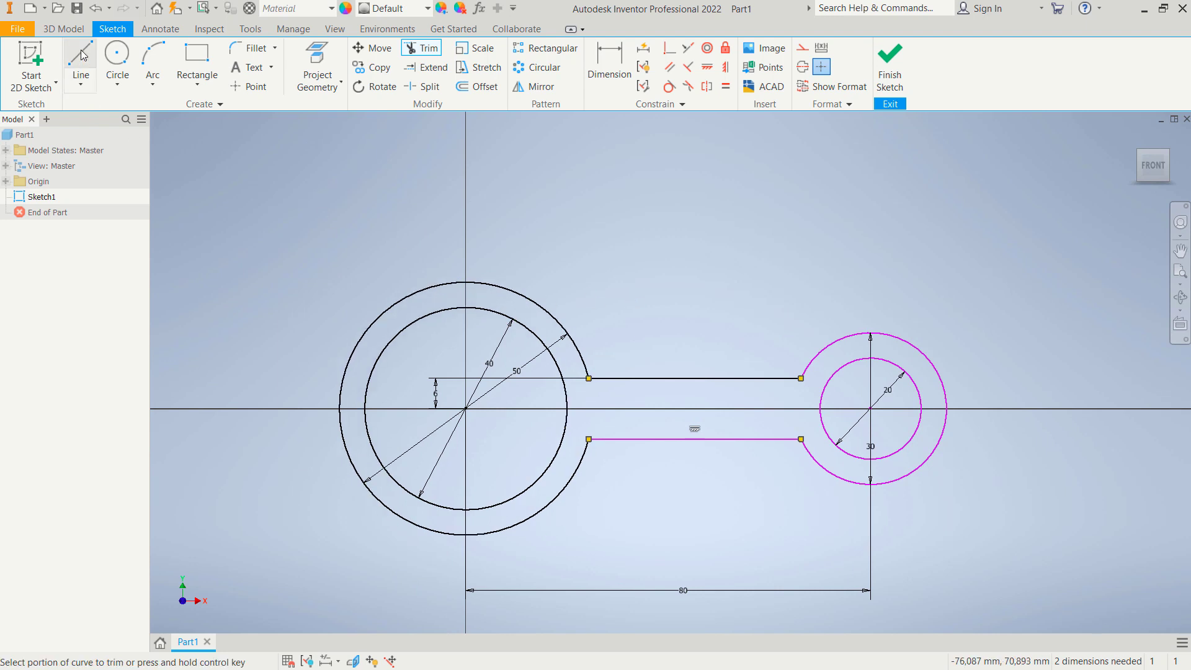
left_click(495, 326)
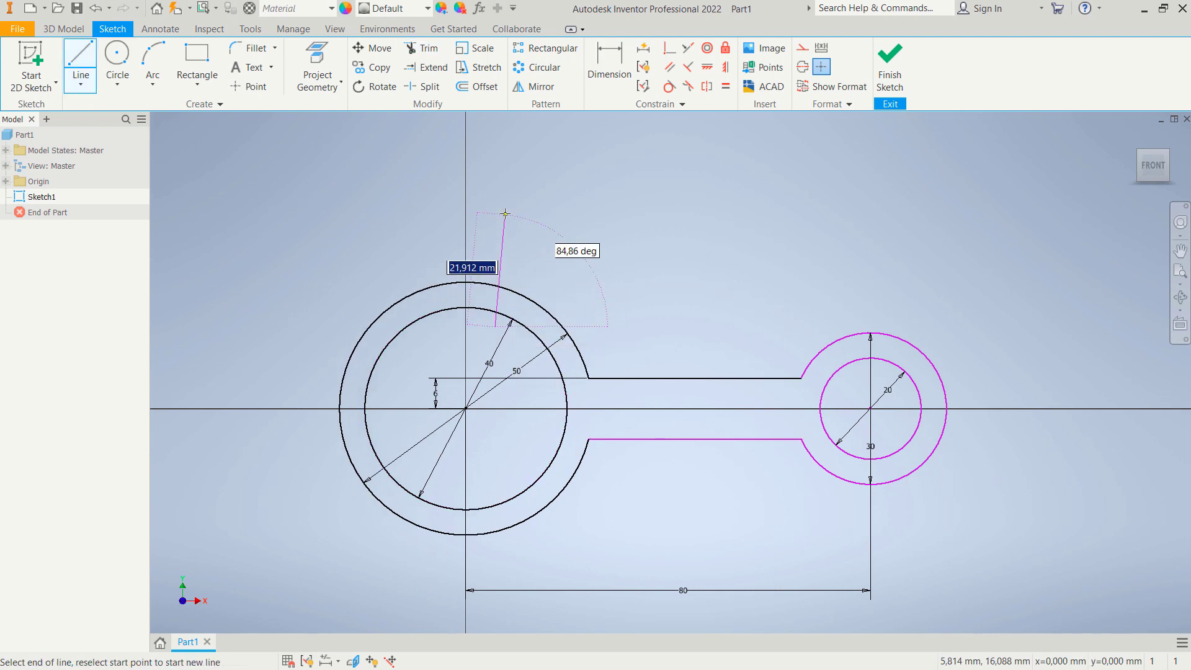
left_click(494, 185)
key("Escape")
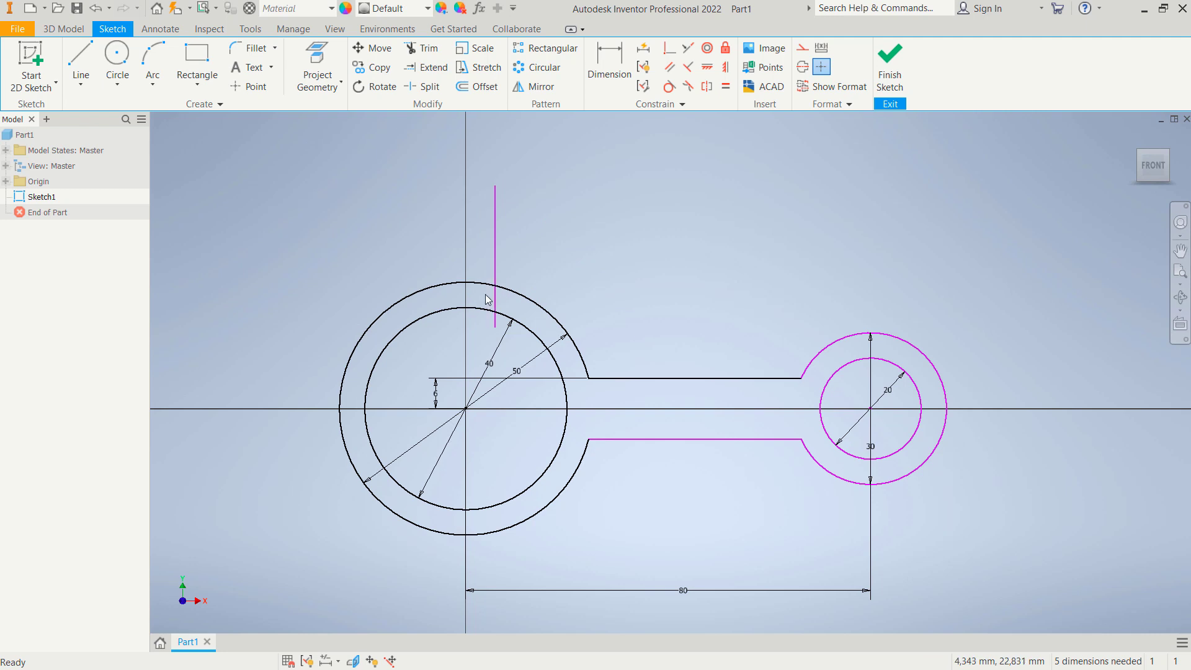
left_click(80, 62)
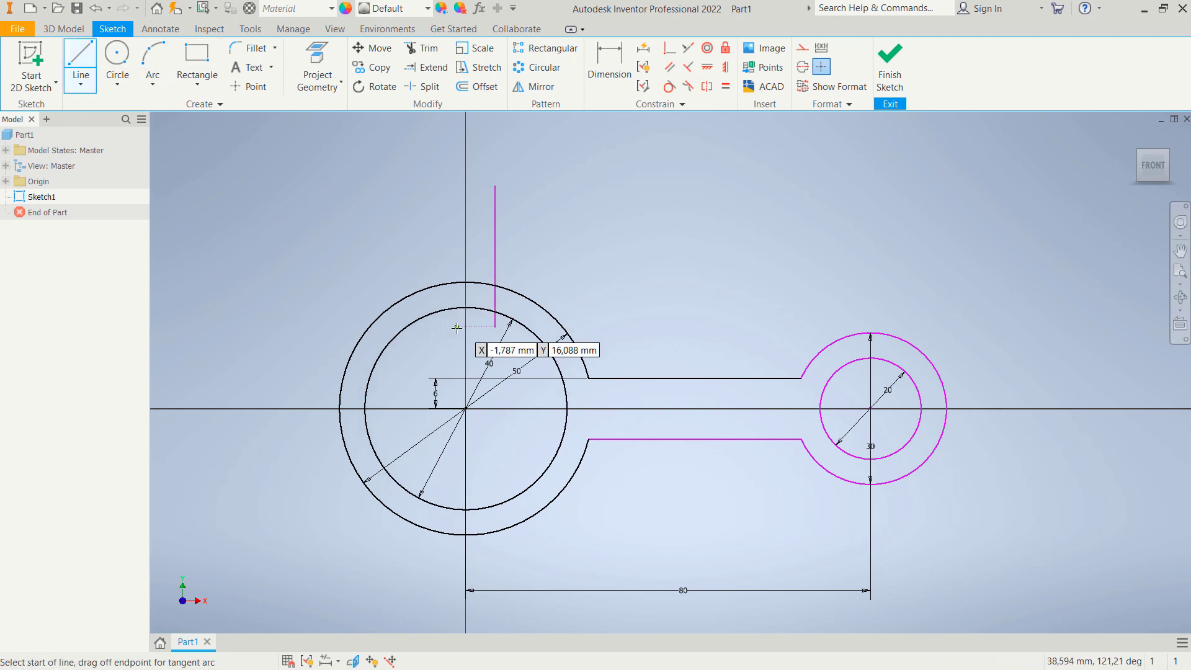
left_click(433, 333)
left_click(432, 191)
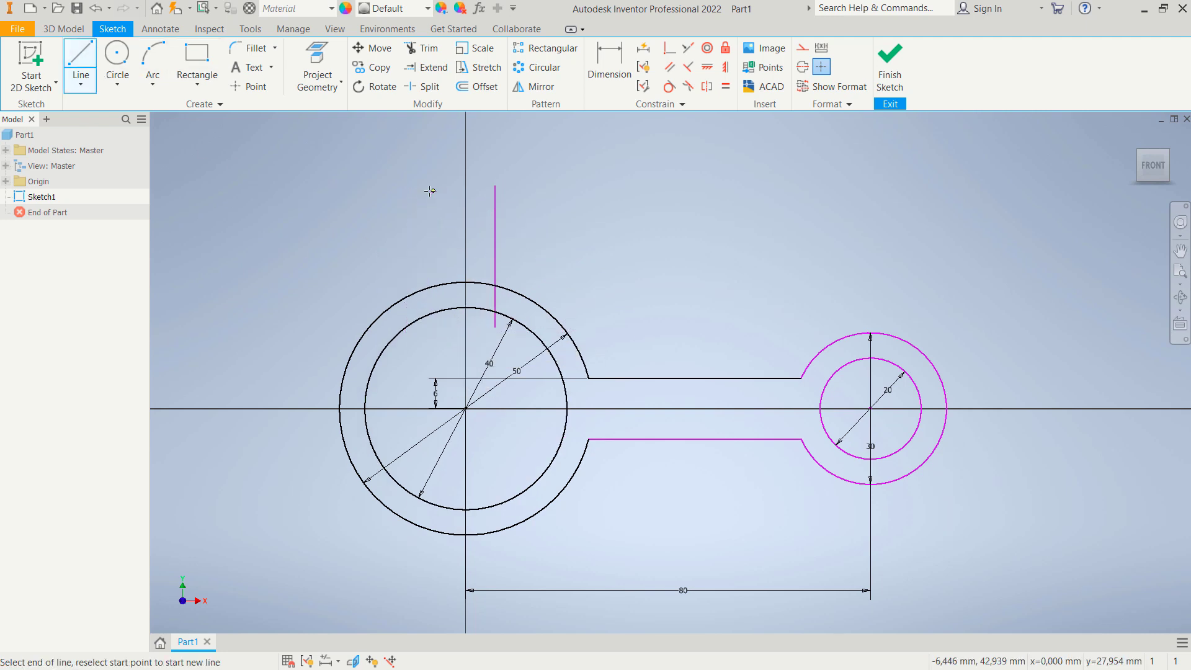
key("Escape")
- Draw a horizontal line spanning across both vertical tab lines above the ring
left_click(81, 62)
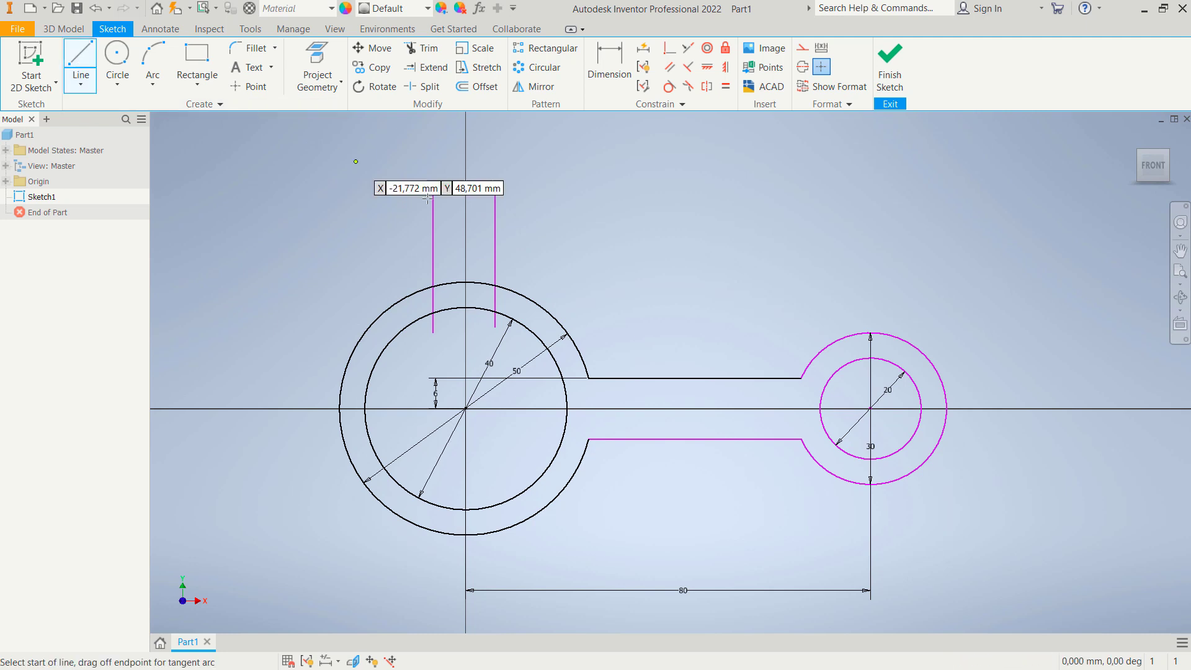
left_click(338, 215)
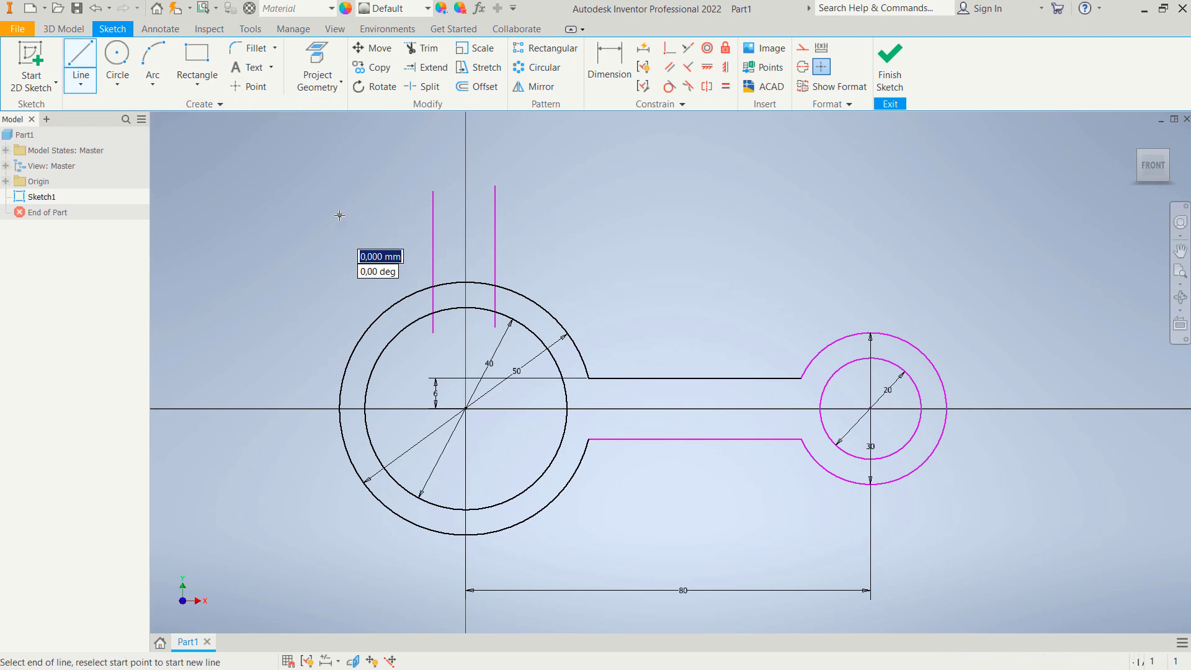
left_click(617, 216)
key("Escape")
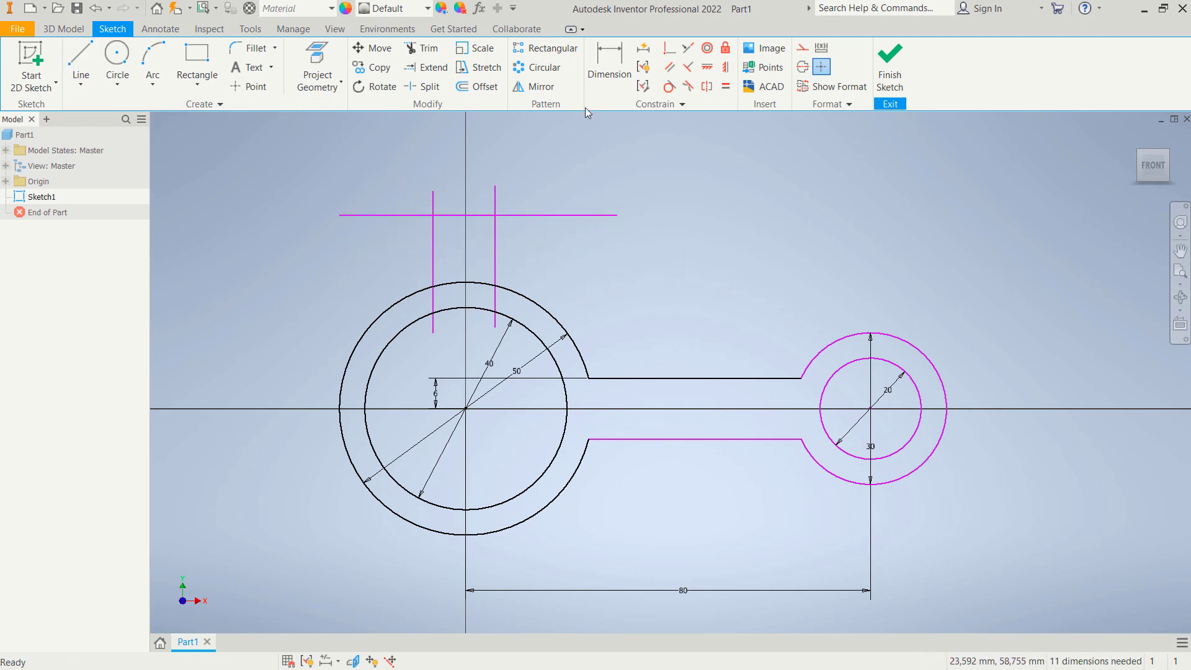
left_click(605, 57)
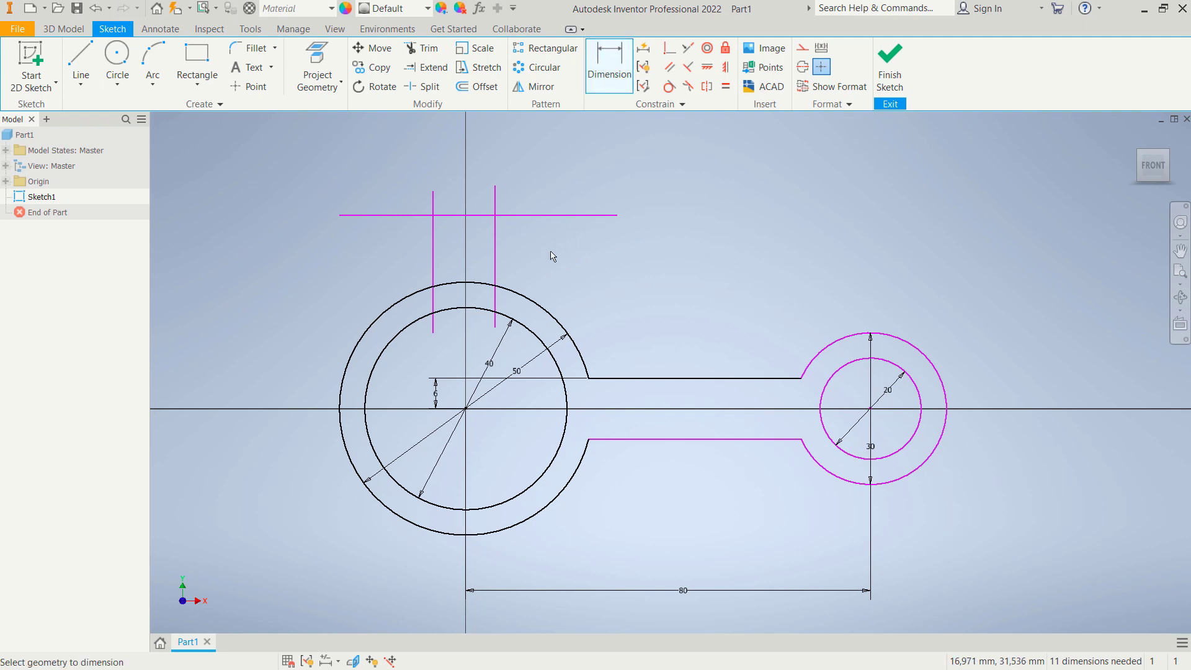
- Dimension the right and left tab lines each 6 mm from the ring centre
left_click(495, 252)
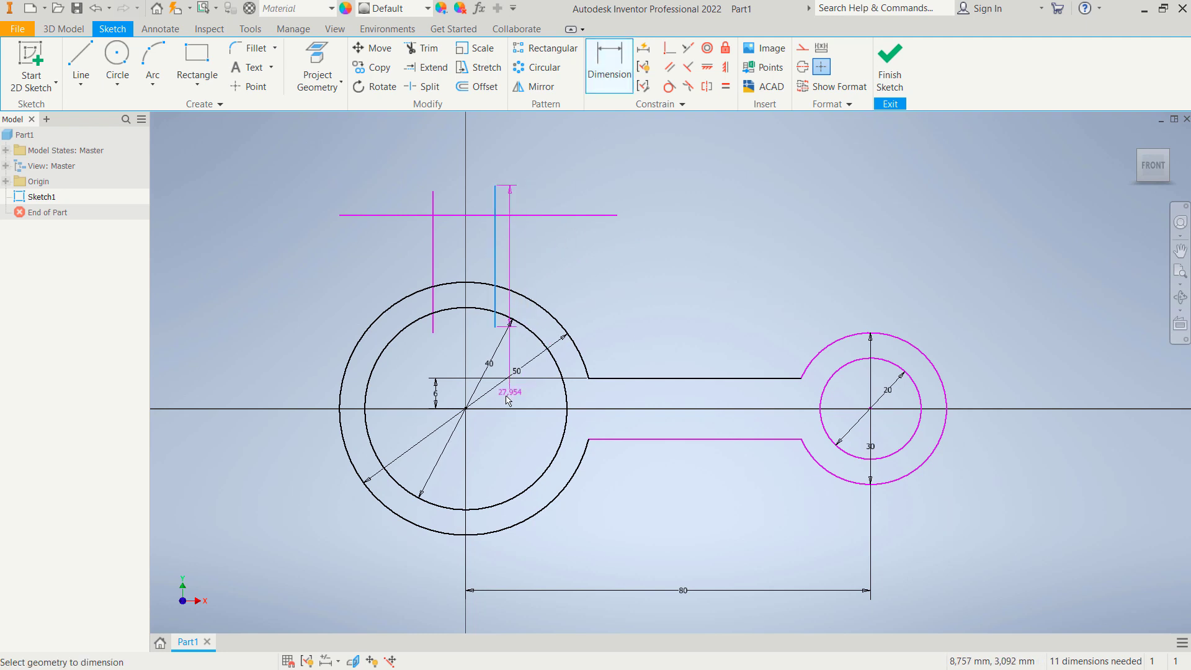
left_click(487, 438)
type("6")
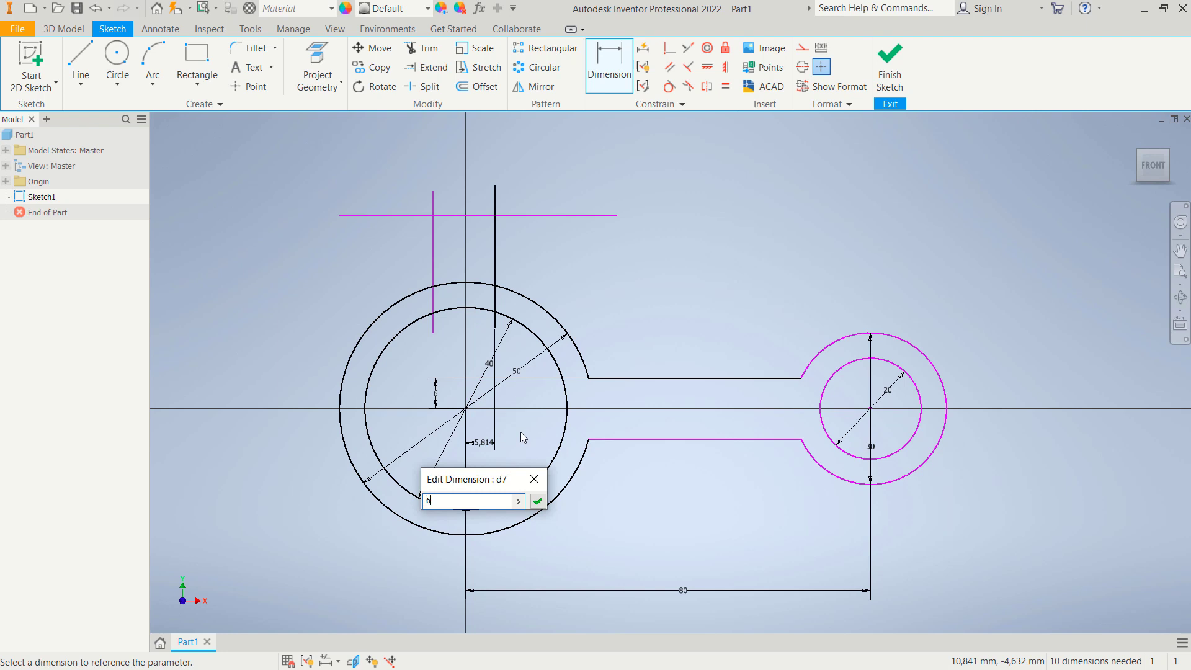
key("Return")
left_click(432, 279)
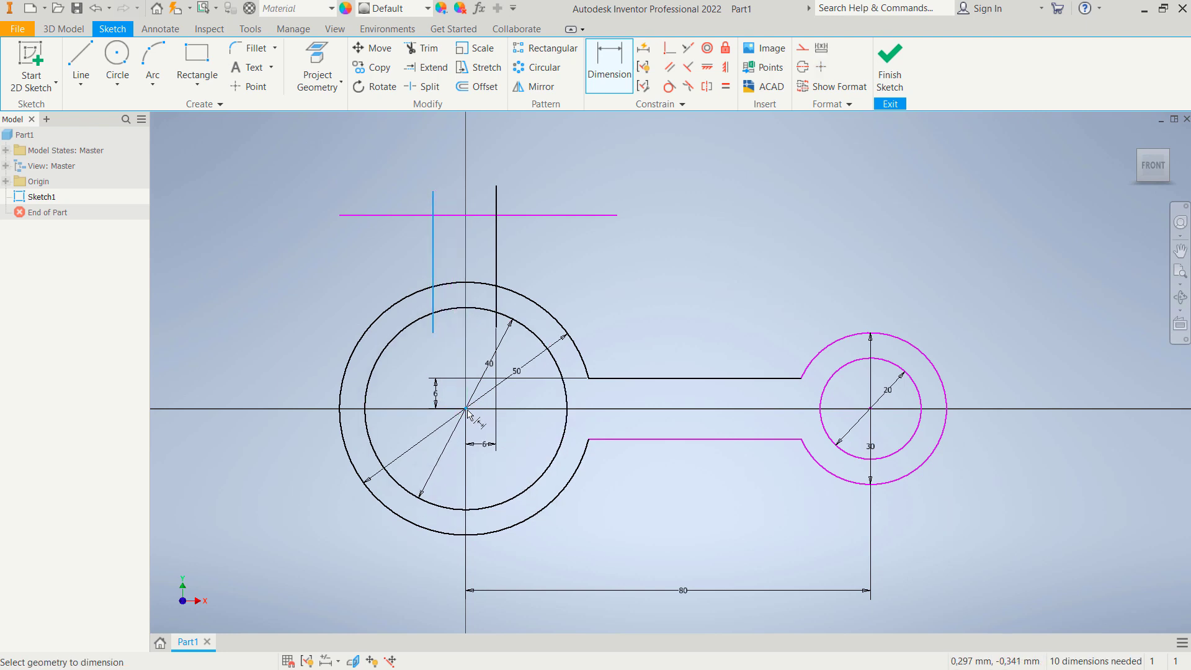
left_click(444, 445)
type("6,4464637")
key("Return")
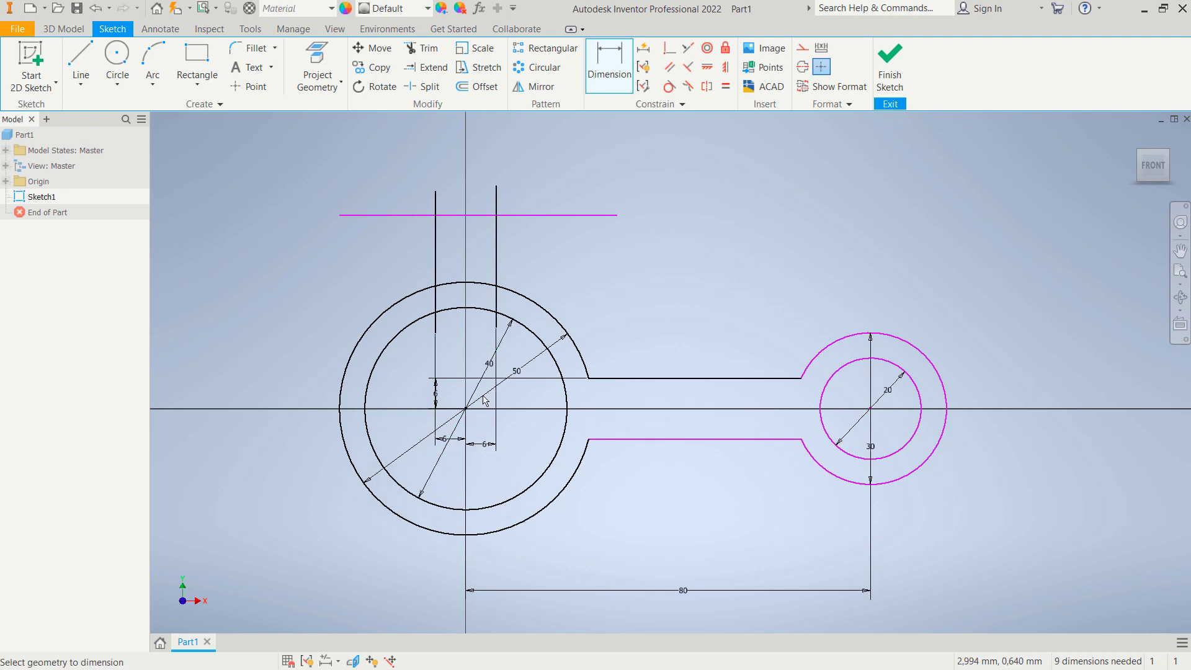
- Set the top horizontal line 40 mm above the ring centre
left_click(547, 217)
left_click(466, 409)
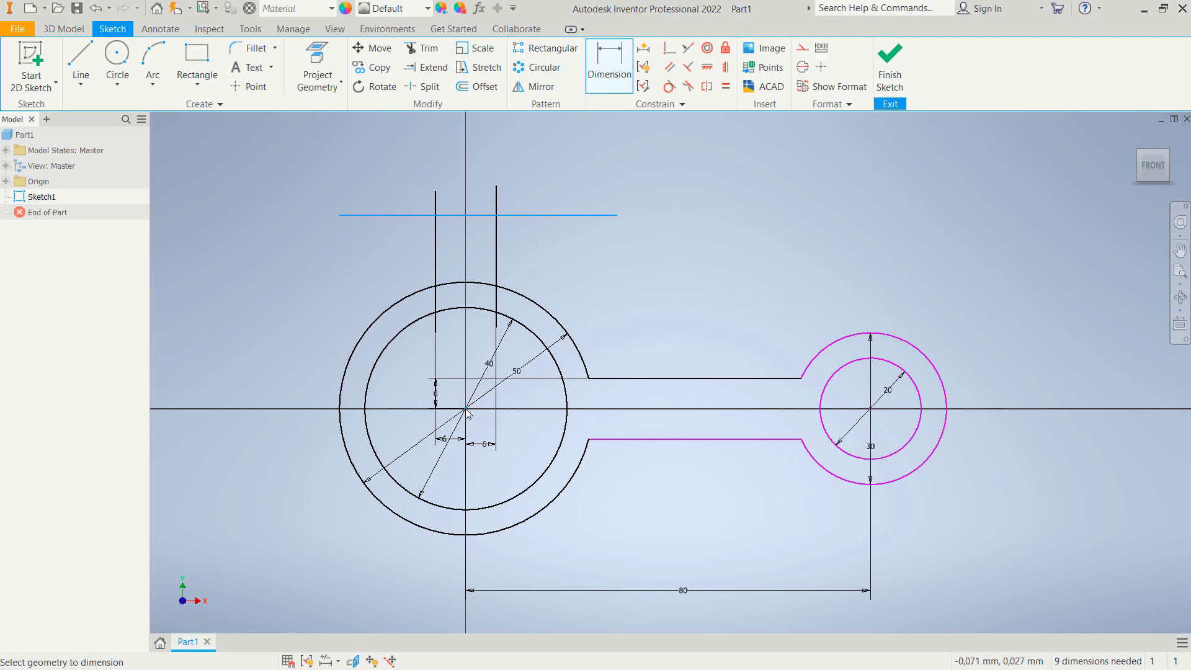
left_click(295, 346)
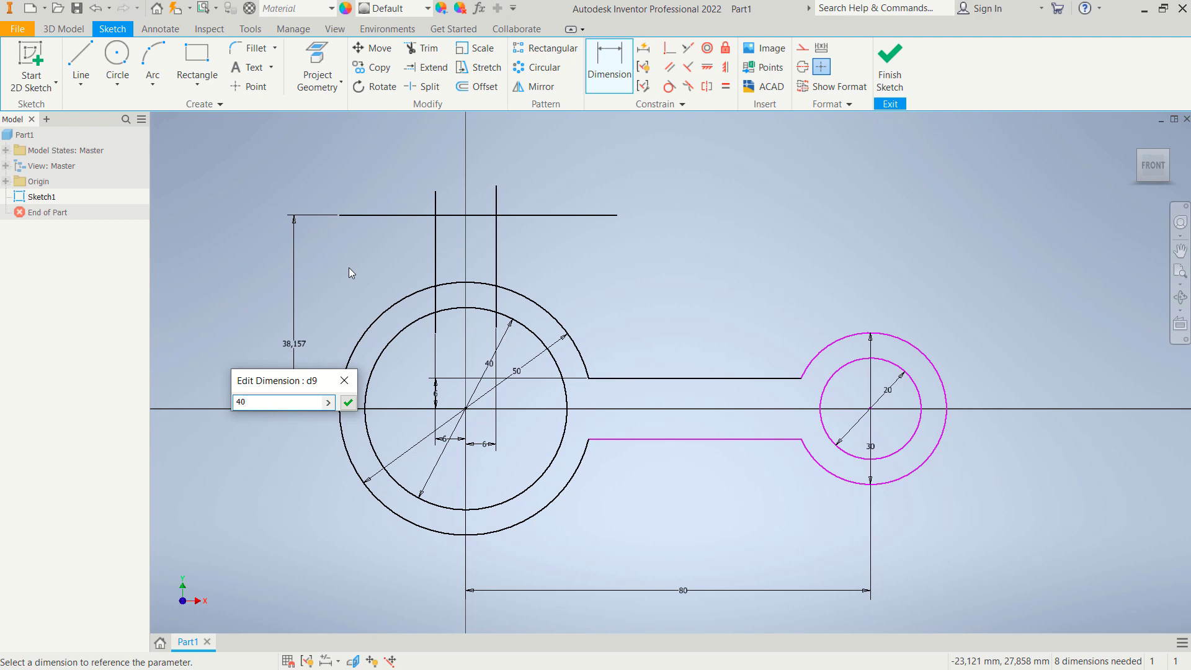
key("Return")
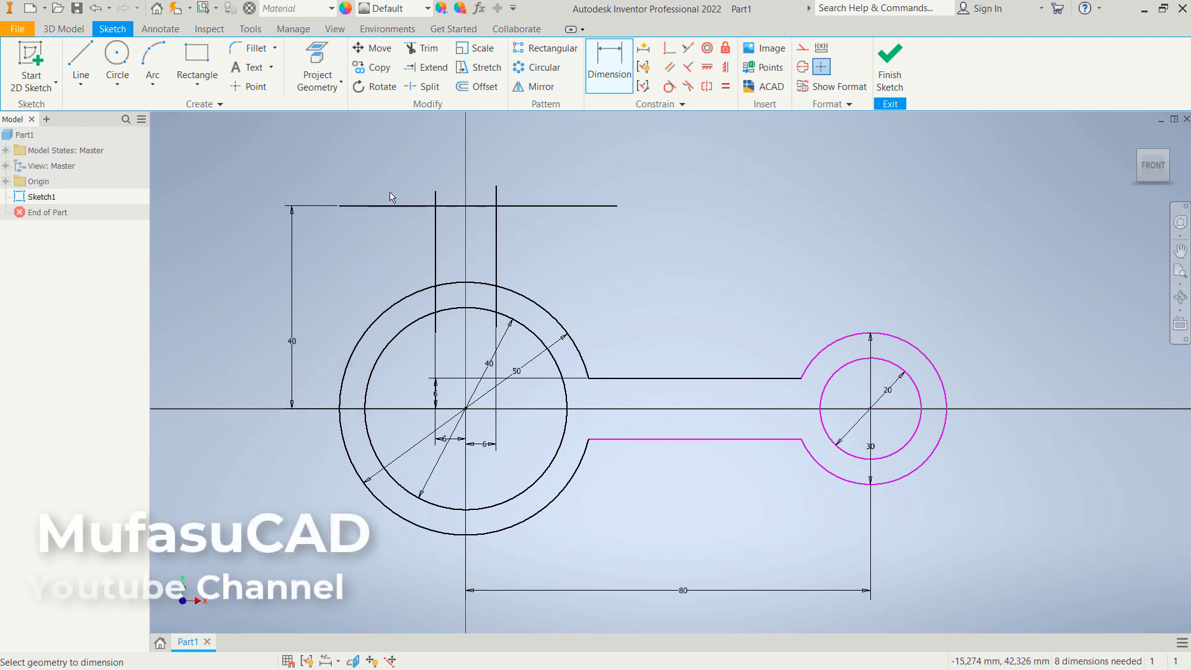
left_click(478, 86)
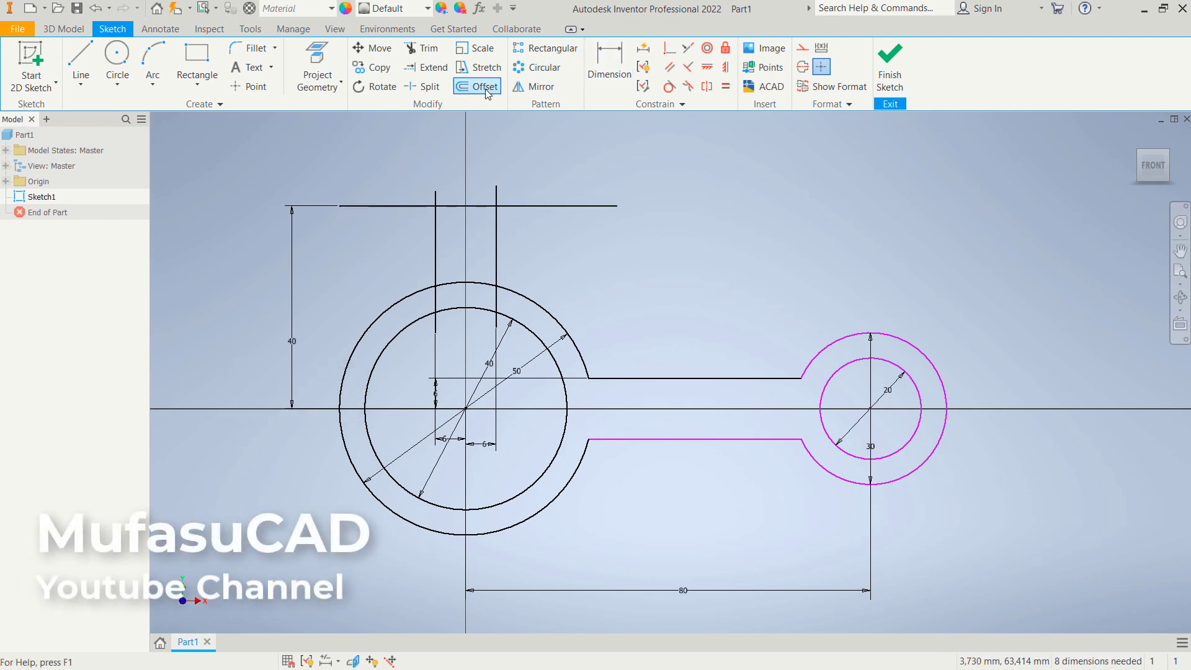
- Offset the right and left tab lines 5 mm outward
left_click(496, 244)
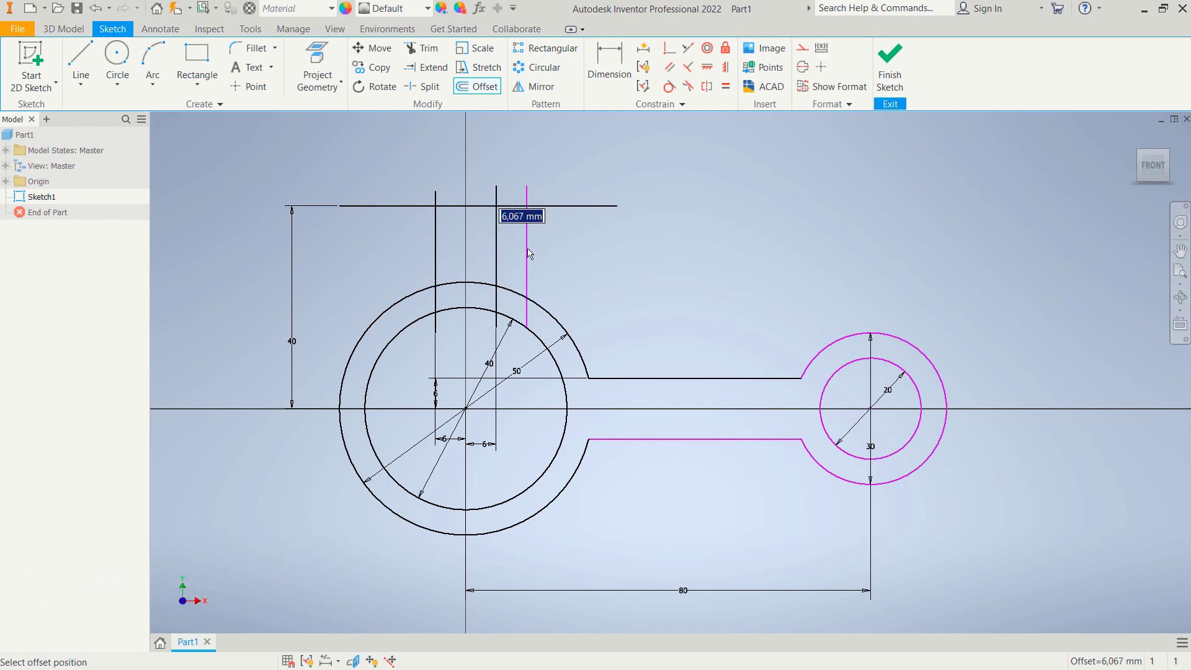
type("5")
key("Return")
left_click(435, 263)
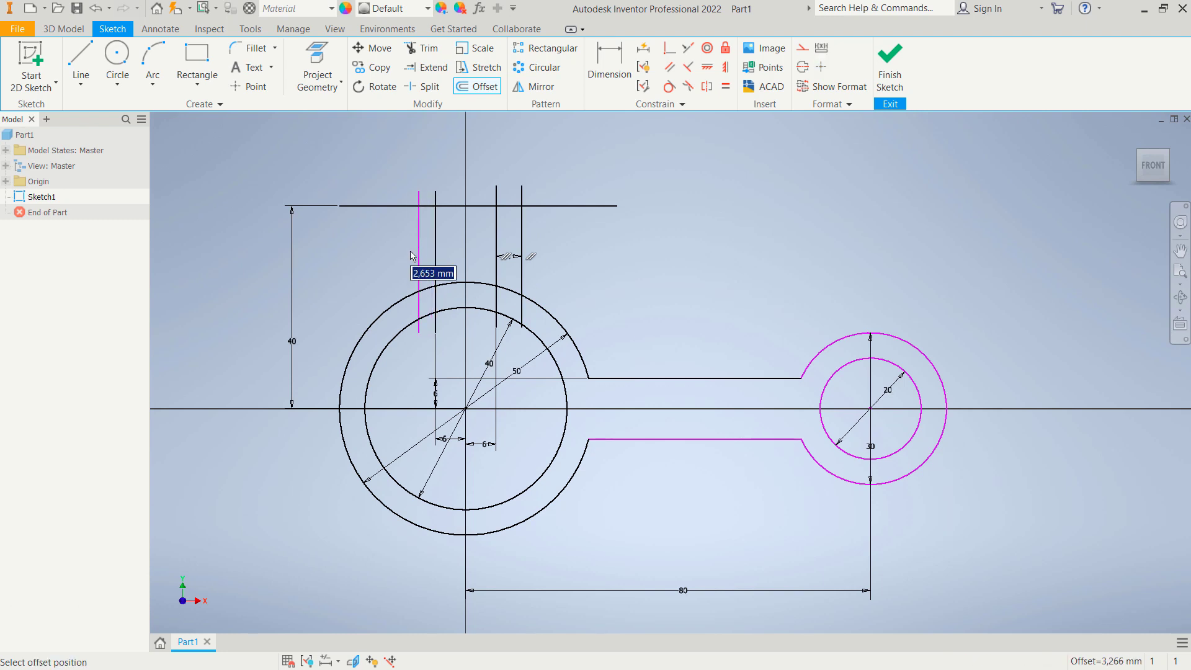
type("5")
key("Return")
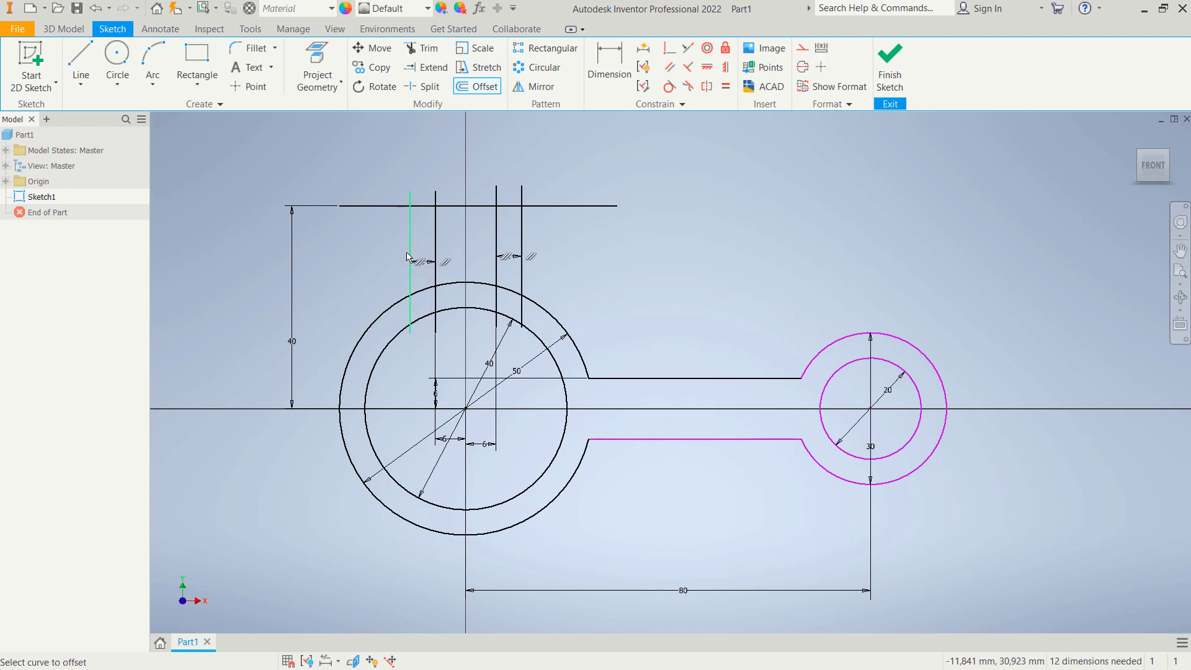
left_click(424, 48)
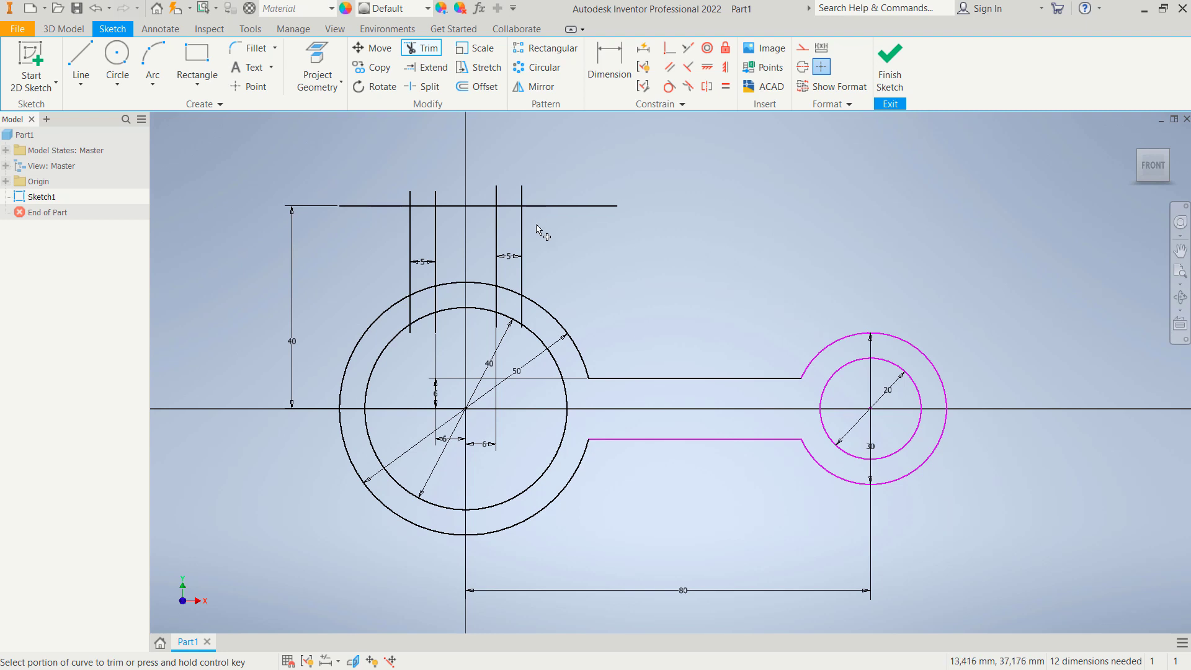
- Trim the tab lines' overhanging ends and the stubs between the circles
mouse_move(556, 245)
left_mouse_down()
mouse_move(552, 202)
mouse_move(385, 200)
left_mouse_up()
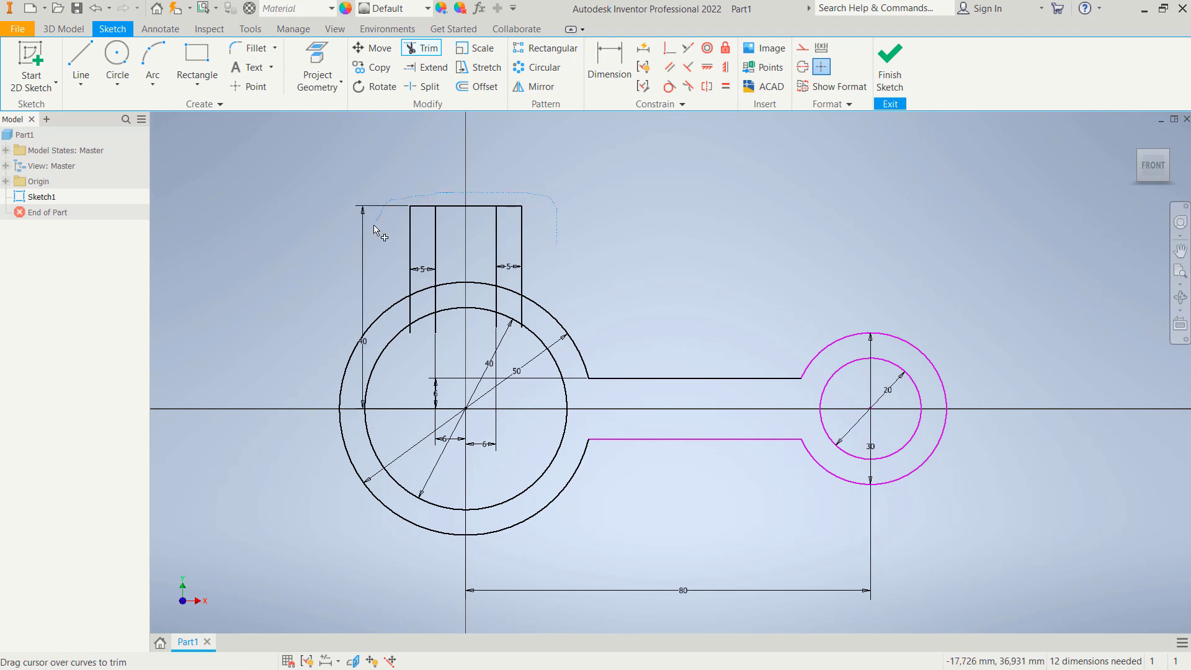
scroll(490, 318, "down", 2)
scroll(489, 322, "up", 5)
scroll(490, 328, "up", 3)
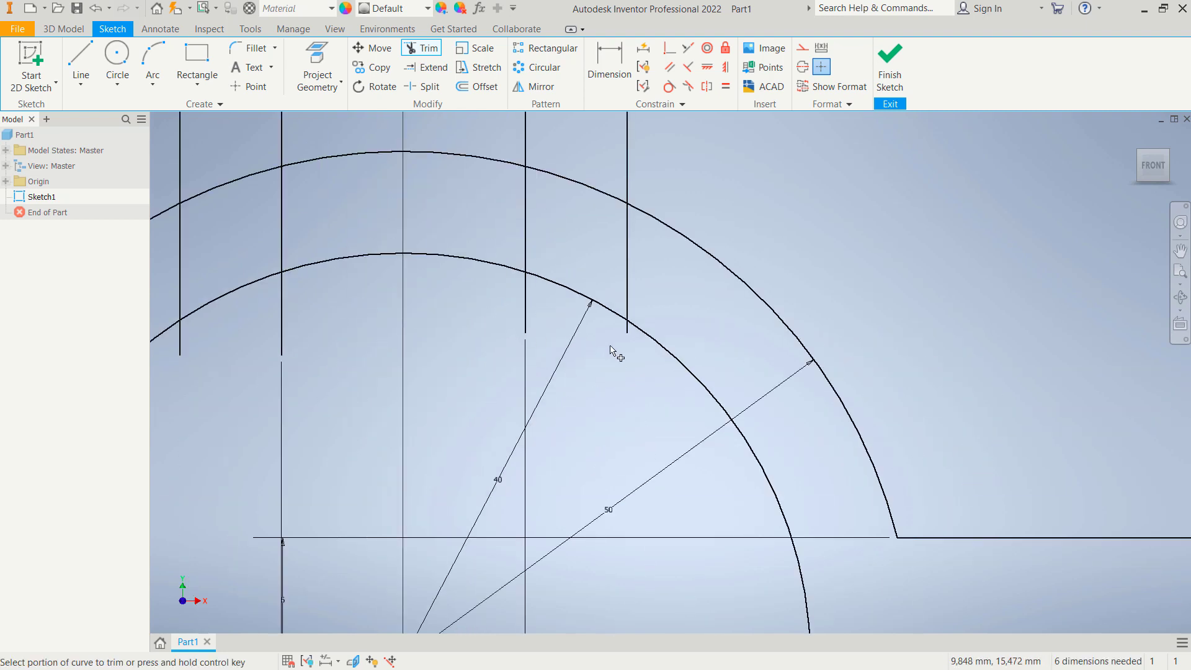
left_click(626, 329)
mouse_move(537, 318)
left_mouse_down()
mouse_move(450, 298)
mouse_move(314, 324)
left_mouse_up()
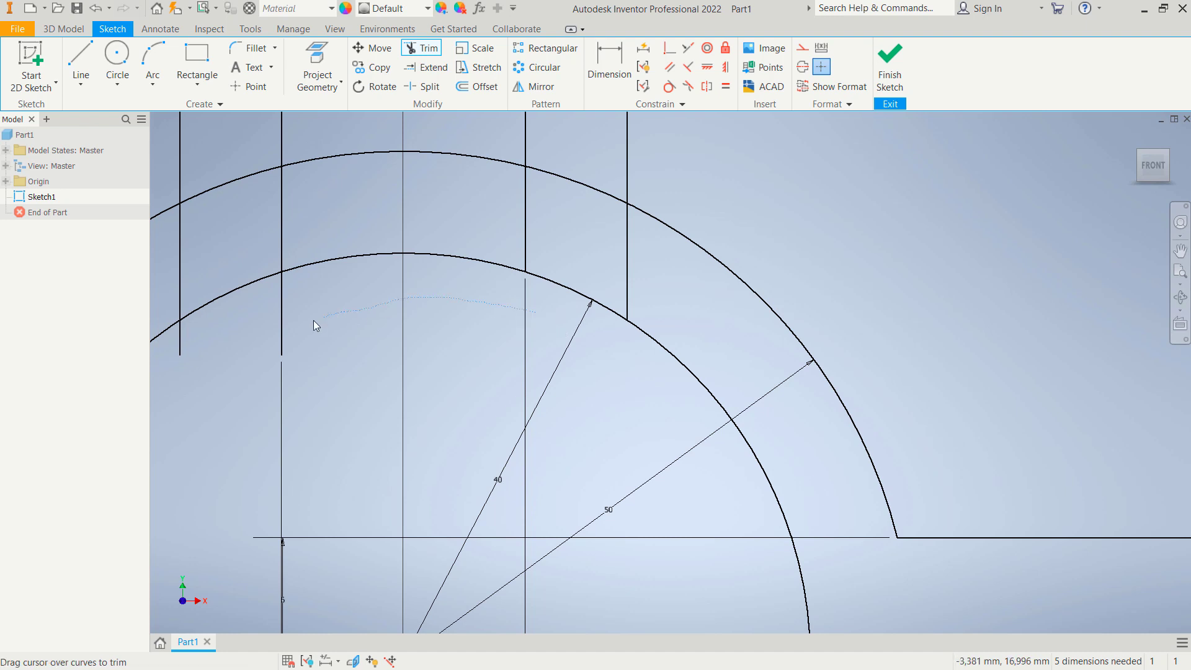
left_click_drag(192, 341, 192, 346)
mouse_move(160, 261)
left_mouse_down()
mouse_move(333, 218)
mouse_move(497, 232)
left_mouse_up()
- Trim the outer ring arc beneath the tab and the last stray segment, then finish the sketch
left_click_drag(639, 279, 638, 279)
left_click_drag(589, 239, 606, 160)
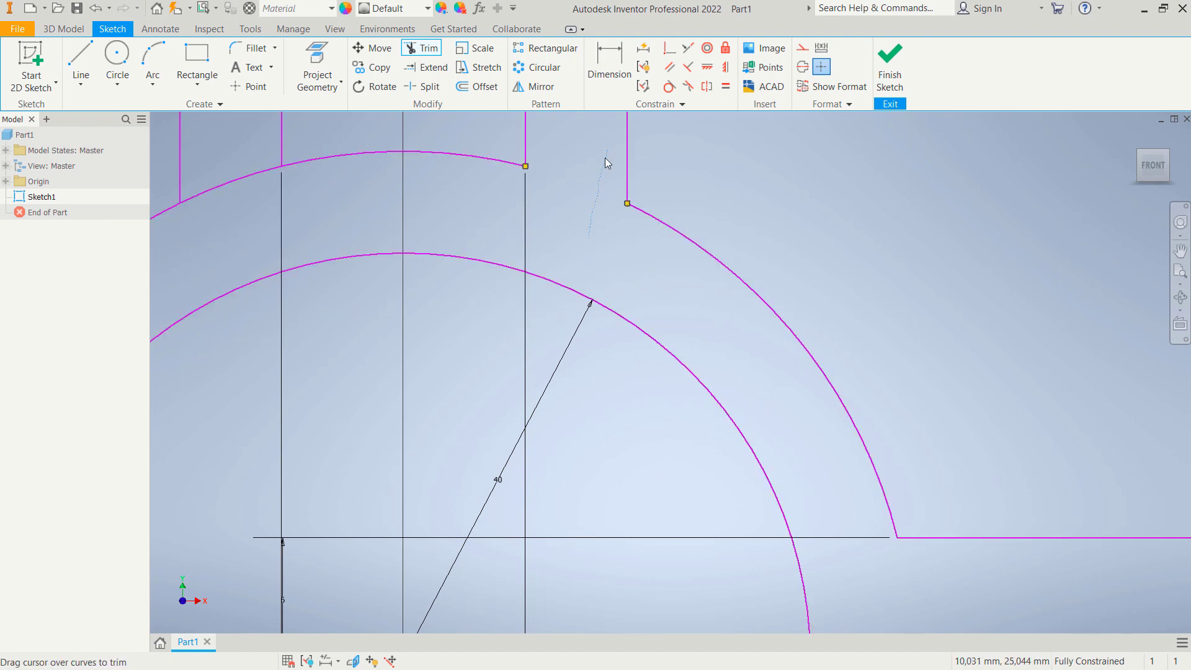
left_click_drag(319, 217, 237, 159)
scroll(485, 266, "up", 2)
scroll(525, 284, "down", 6)
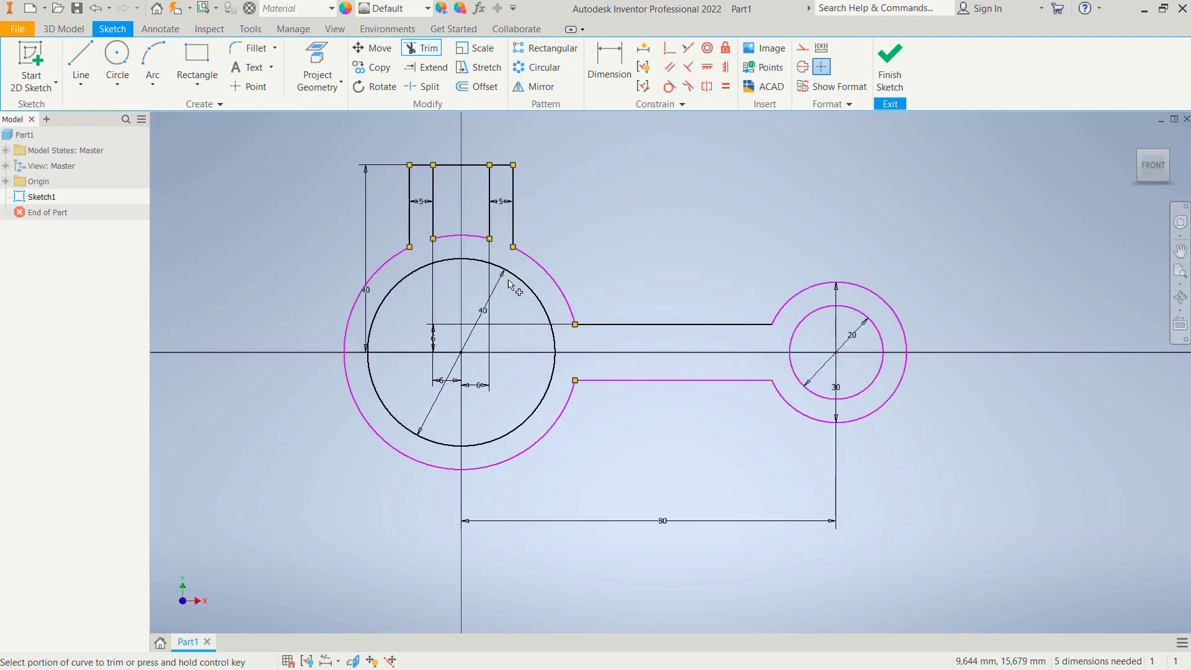
scroll(559, 284, "down", 3)
scroll(563, 292, "up", 4)
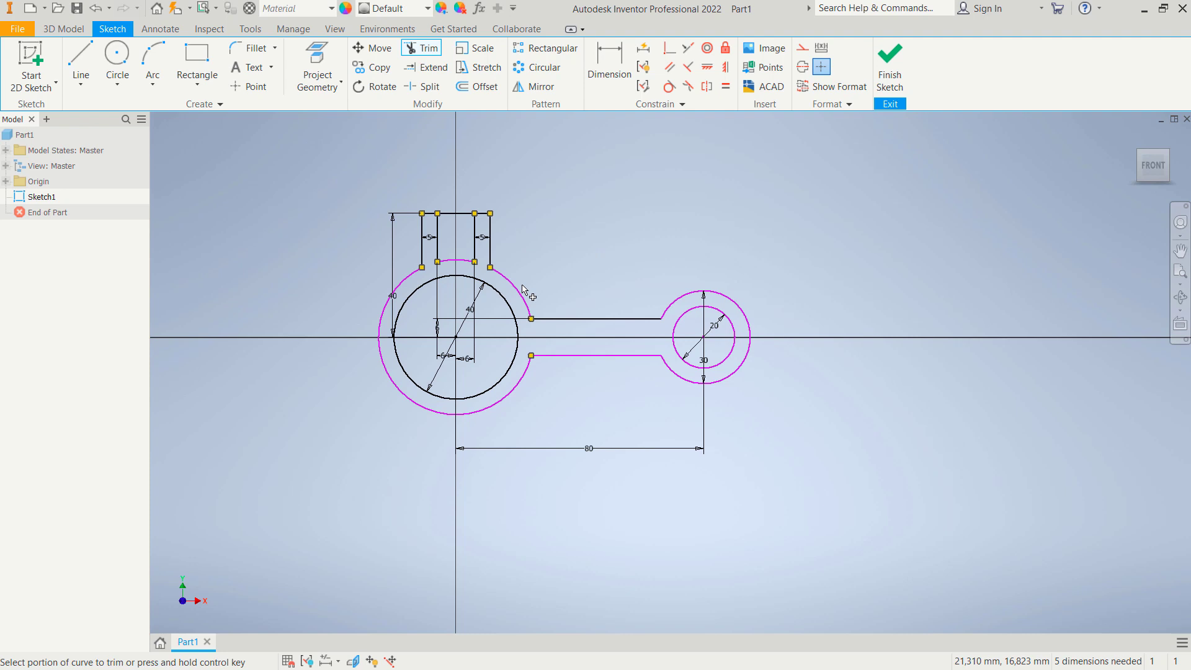
left_click(889, 68)
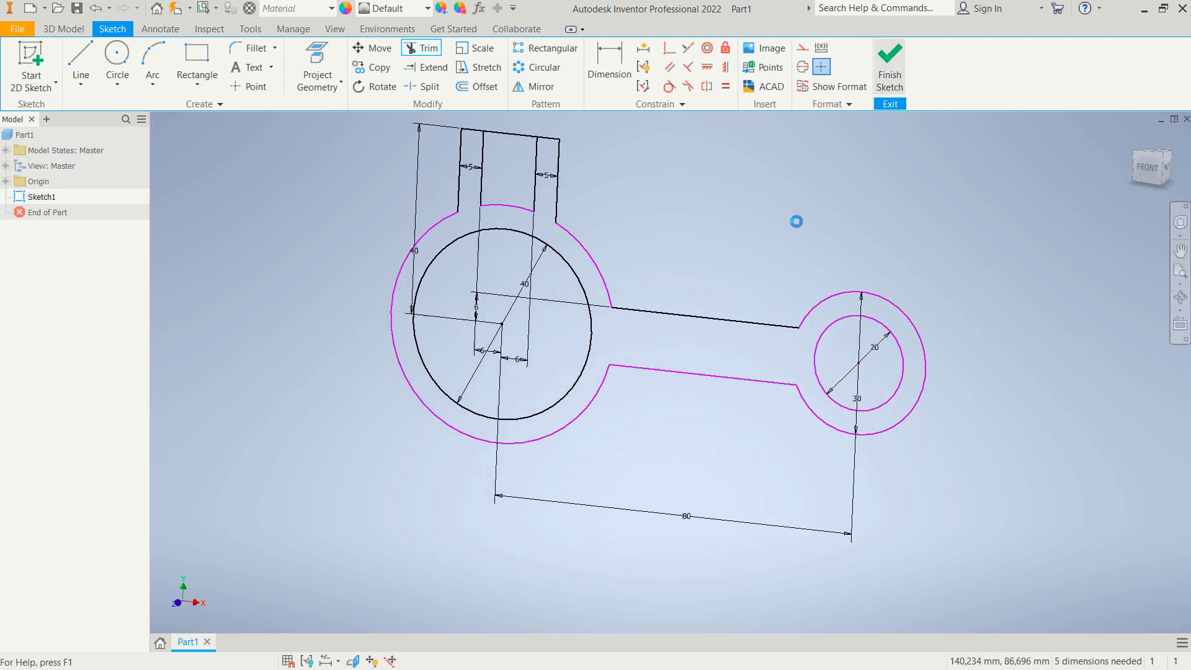
- Extrude the whole link profile to a 20 mm distance, replacing the default 10 mm
scroll(764, 281, "up", 2)
scroll(764, 280, "down", 6)
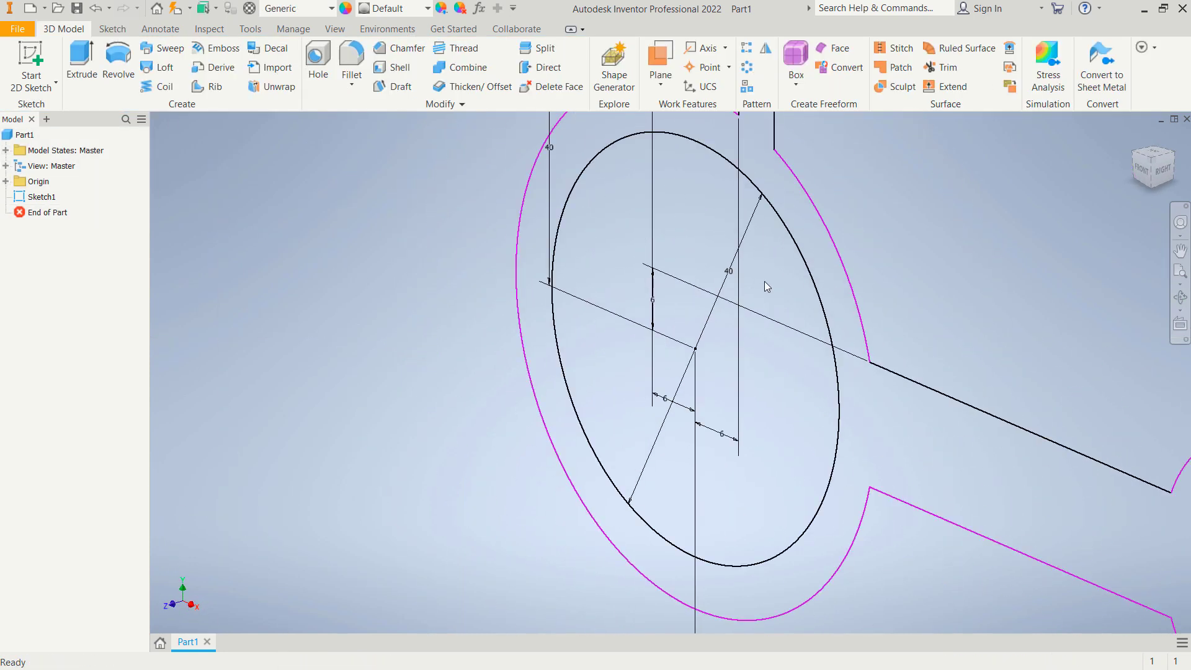
middle_click_drag(765, 281, 690, 333)
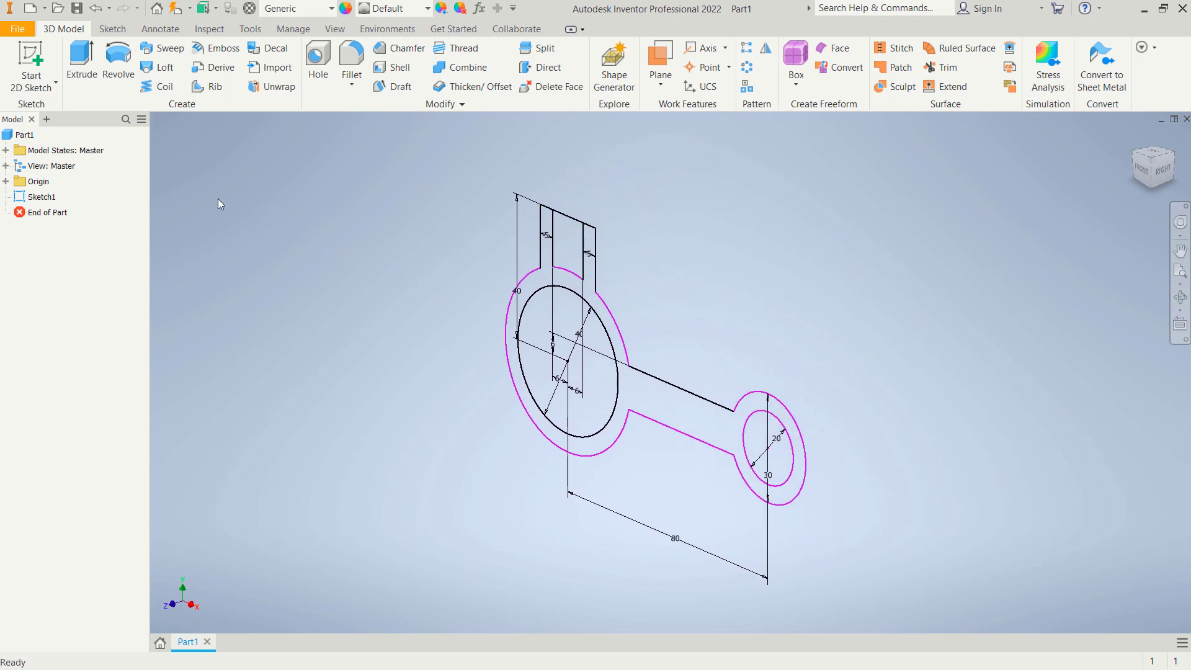
left_click(79, 55)
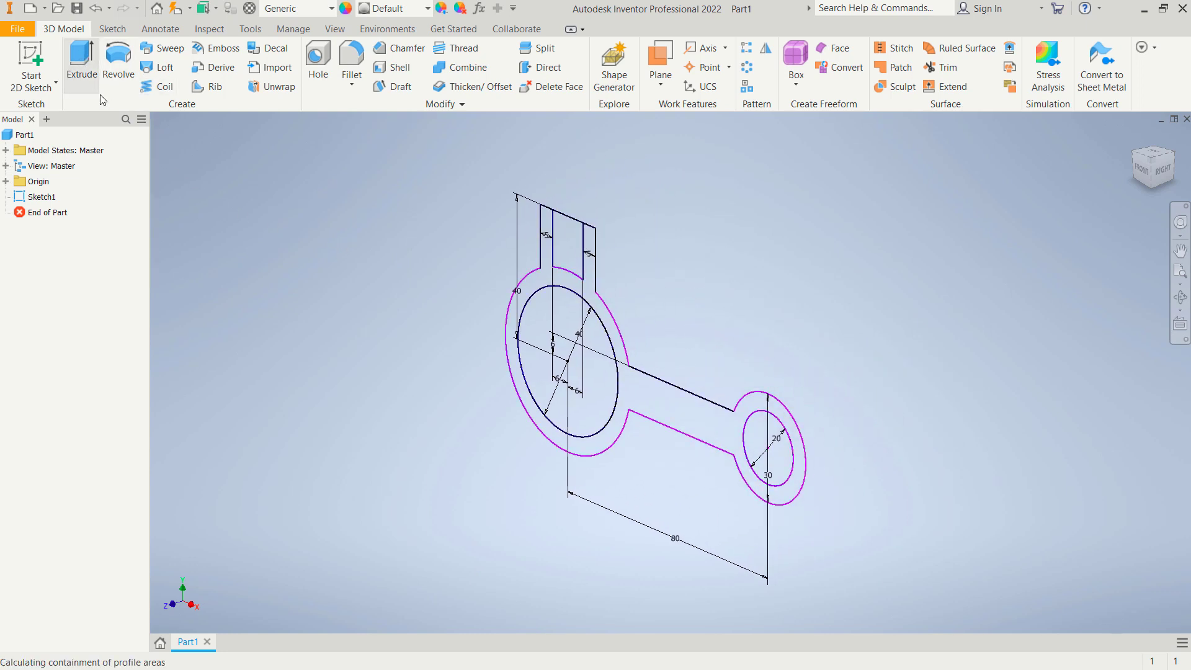
left_click(648, 409)
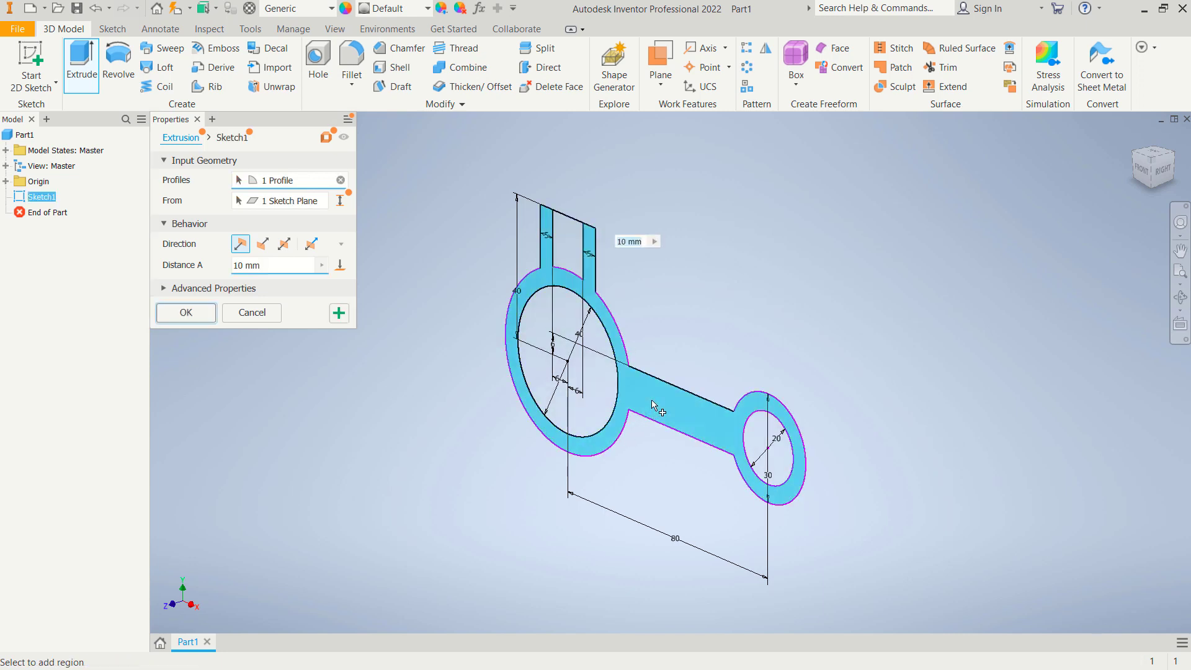
left_click(264, 266)
left_click_drag(264, 268, 229, 271)
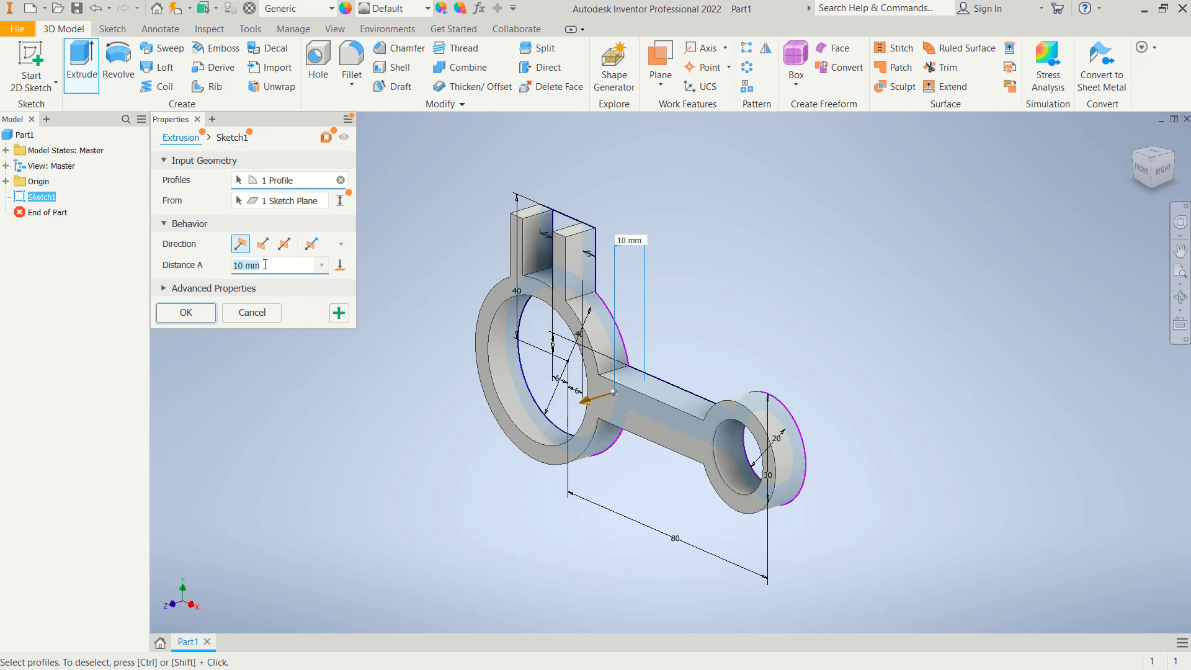
type("20")
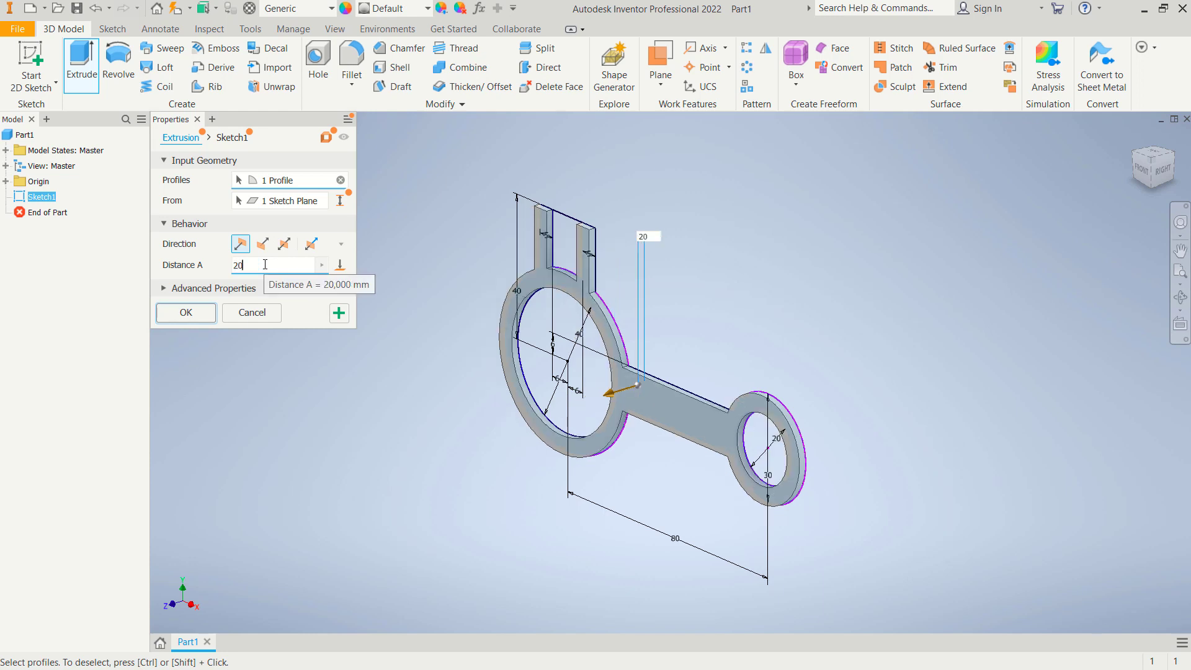
left_click(199, 314)
middle_click_drag(734, 300, 704, 317)
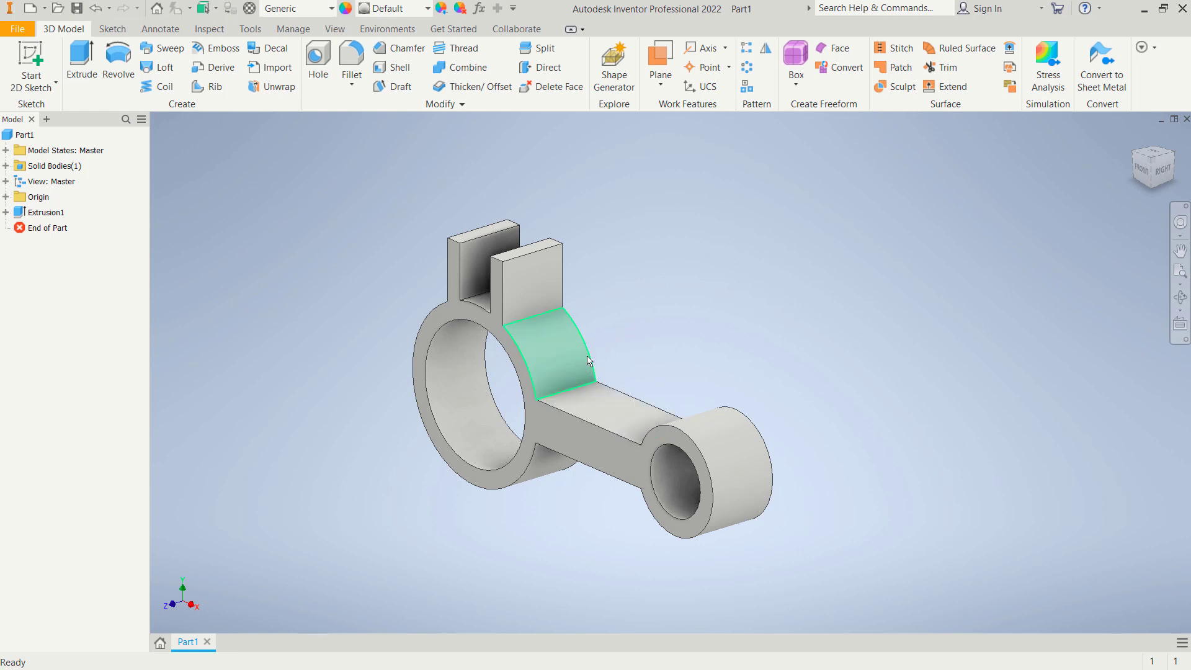
- Create Work Plane1 offset -10 mm from the part's front face
left_click(660, 87)
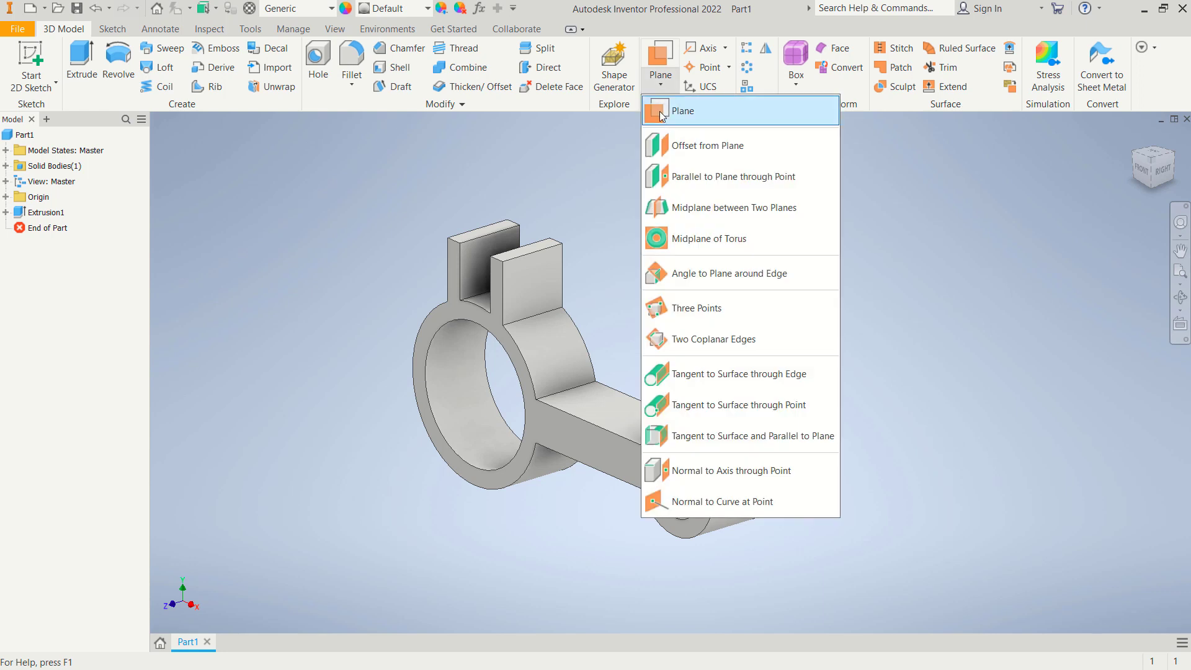
left_click(727, 146)
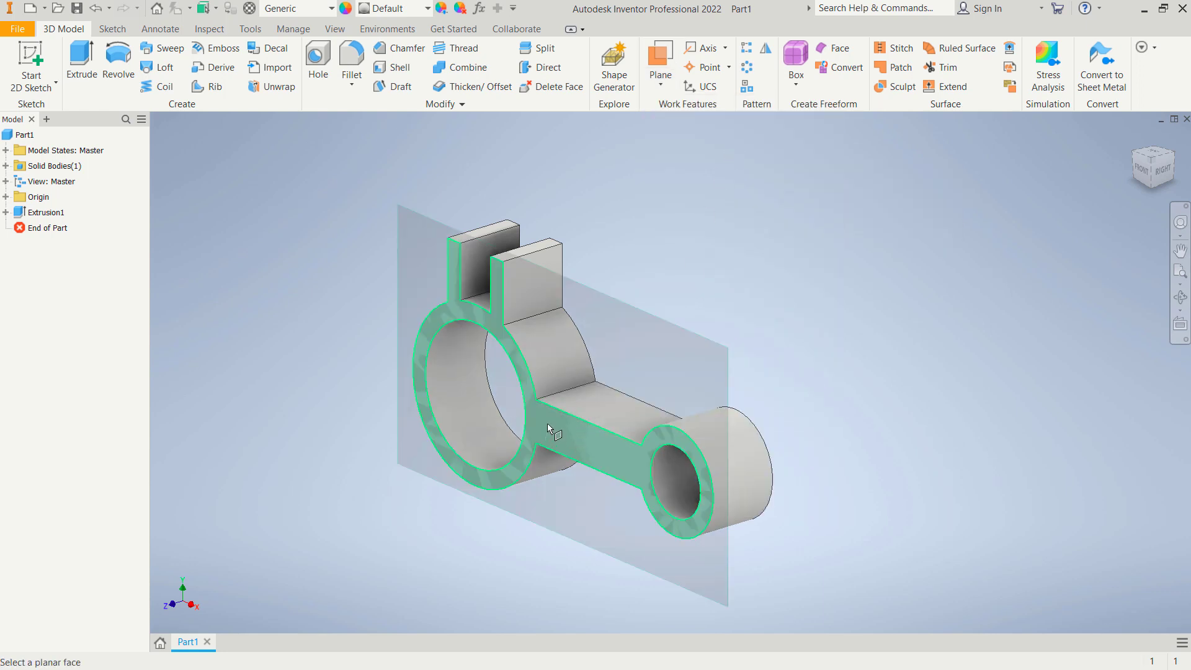
left_click(557, 438)
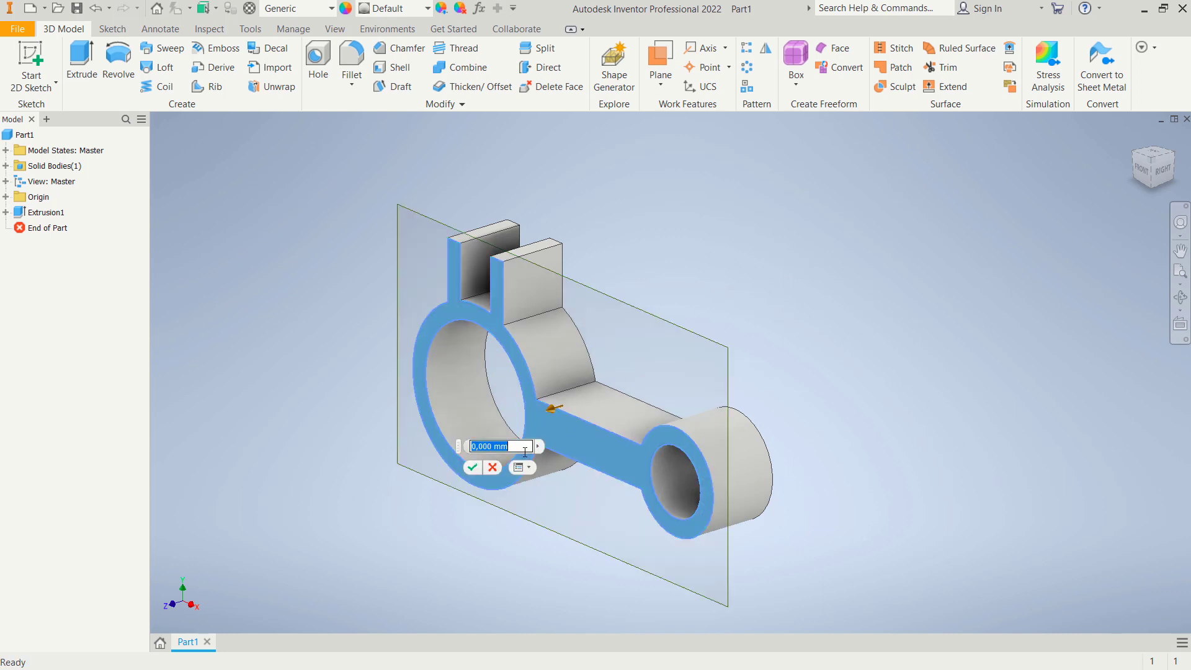
key("BackSpace")
type("-10")
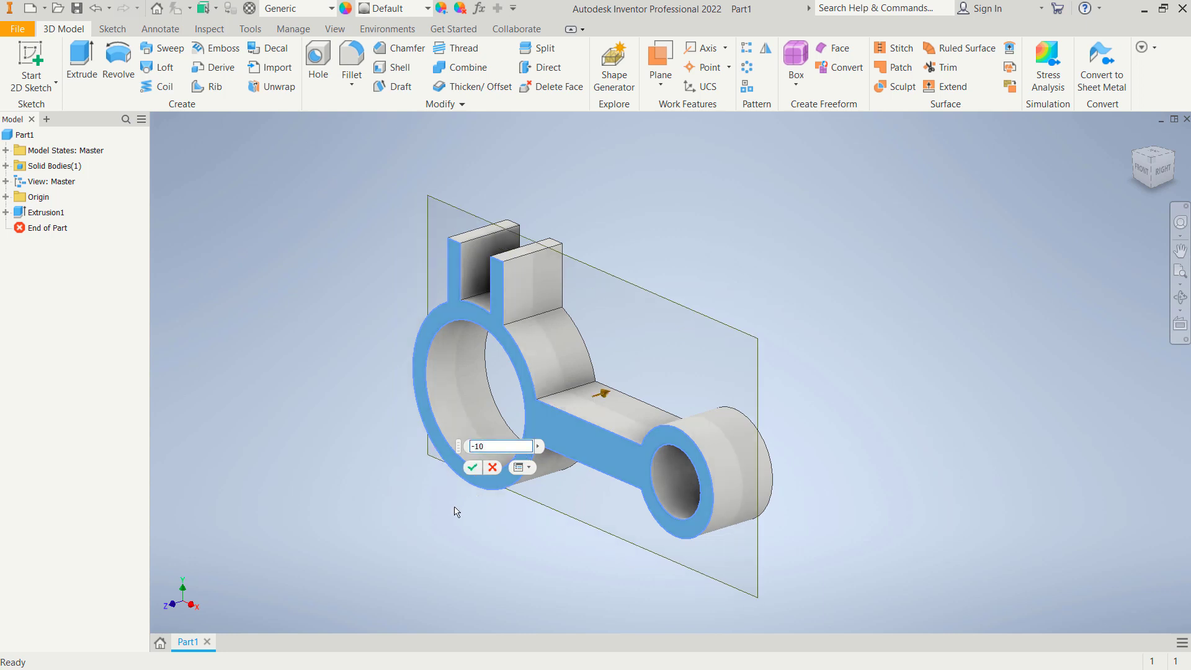
left_click(473, 467)
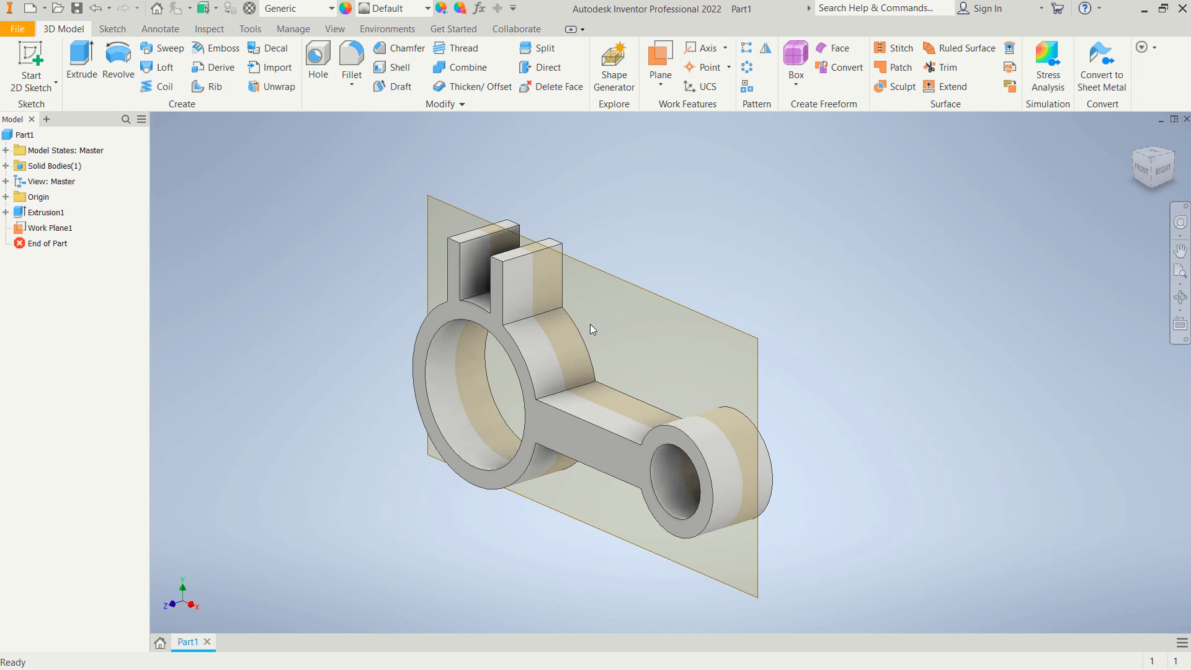
middle_click_drag(688, 408, 716, 385)
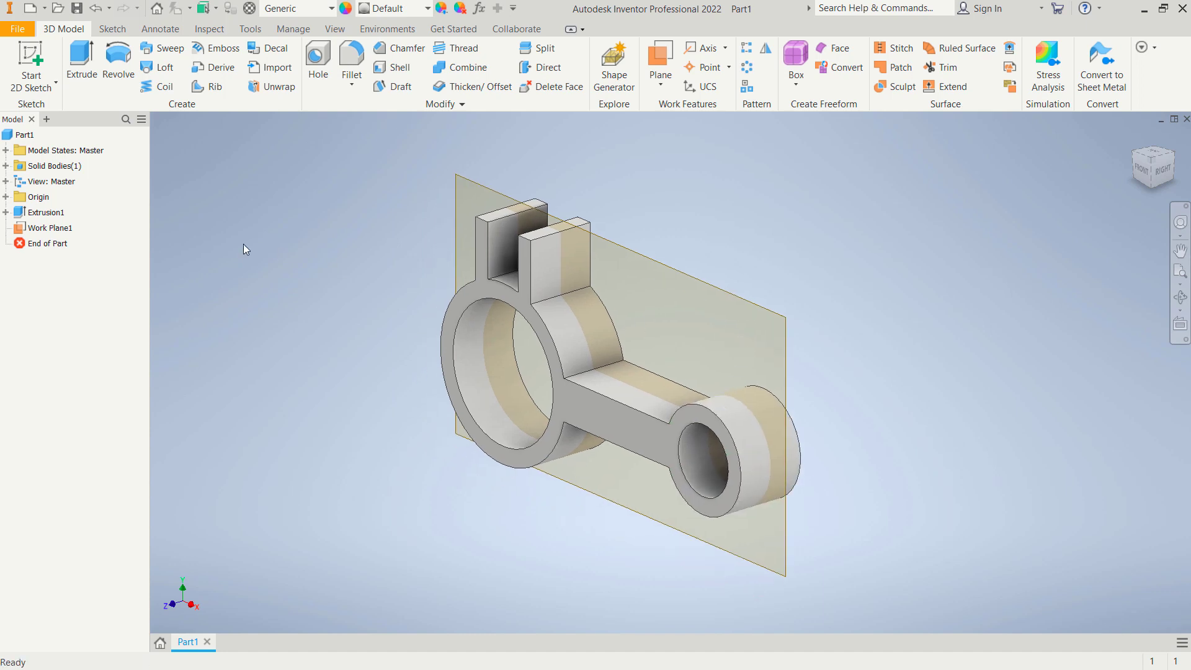
- Check the new work plane in the browser and begin a new 2D sketch
left_click(47, 230)
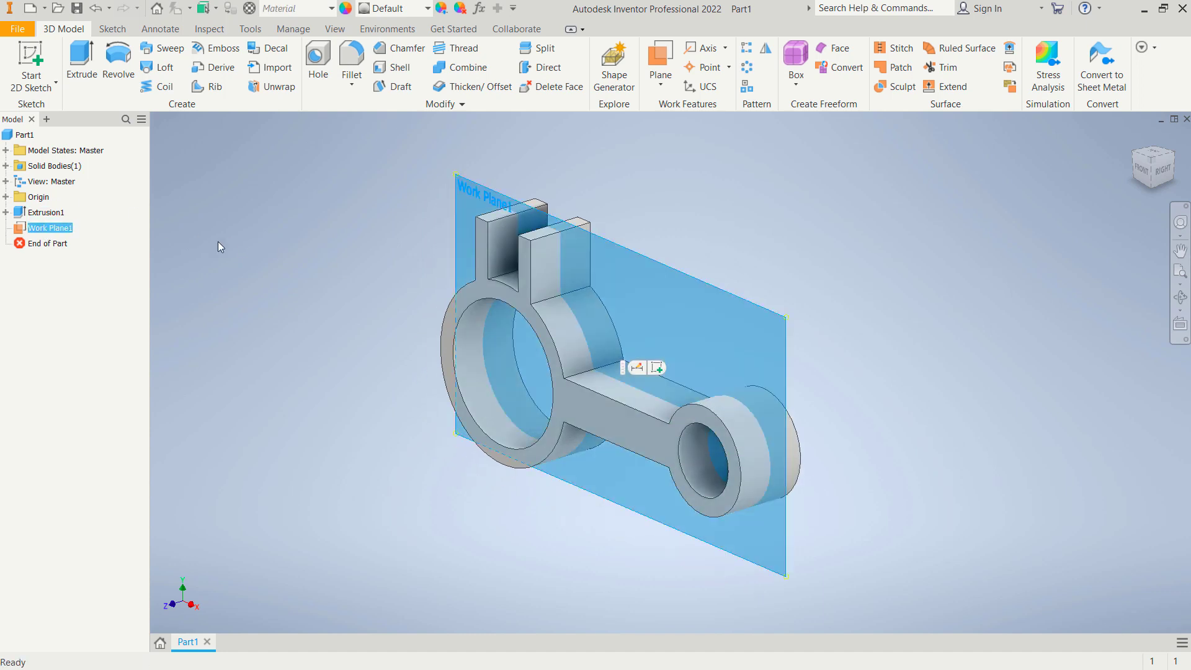
left_click(800, 283)
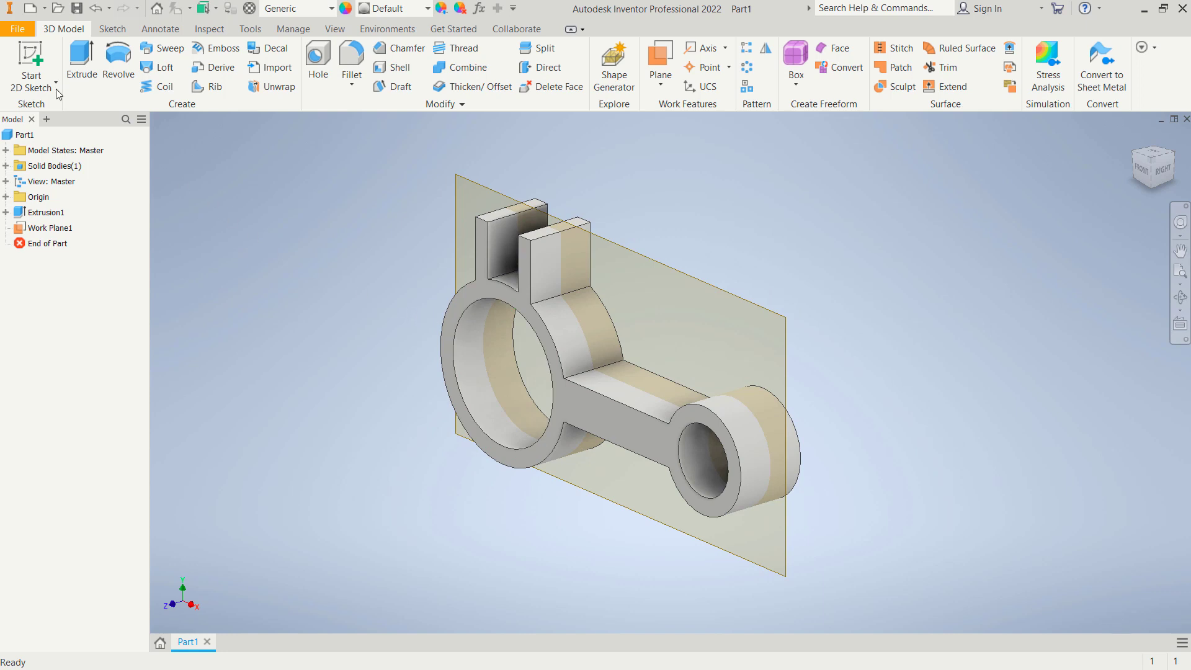
left_click(36, 61)
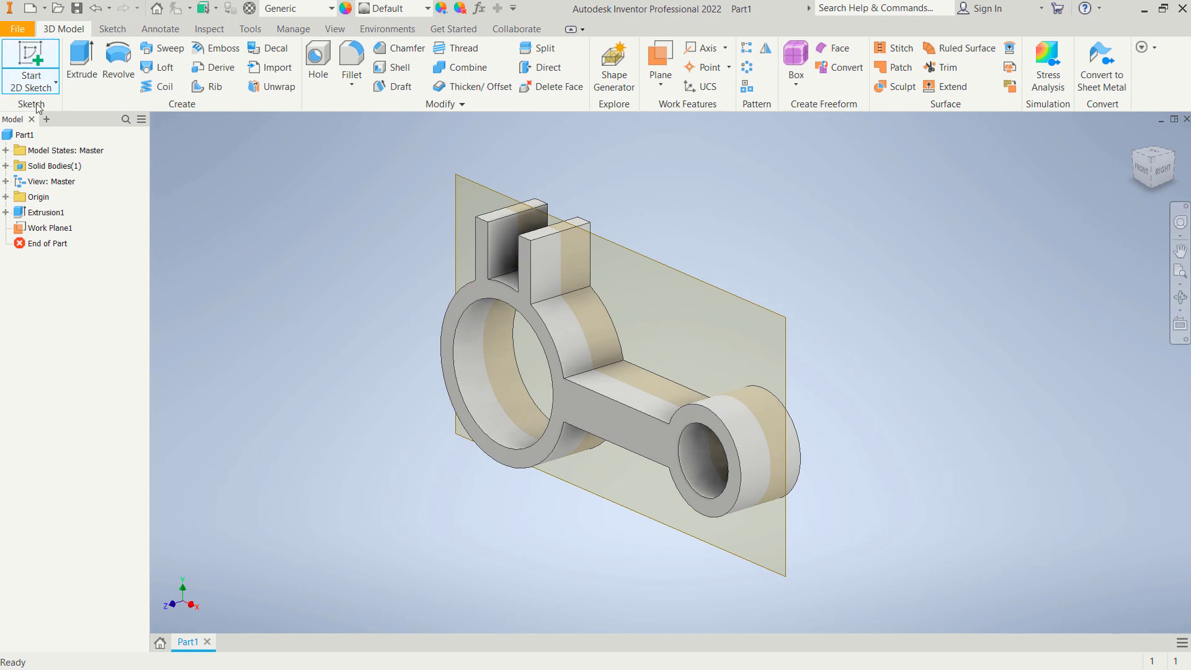
- On Work Plane1, draw a line from the ring/right-tab corner to the beam's top edge
left_click(62, 230)
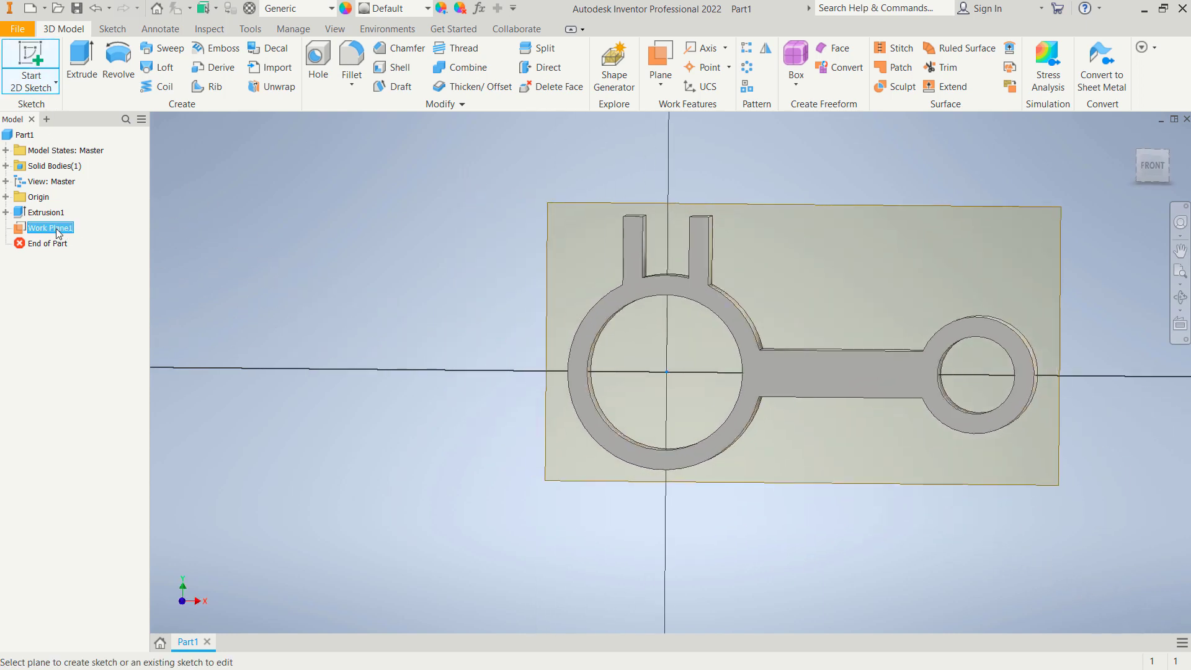
middle_click_drag(909, 312, 776, 333)
scroll(590, 352, "down", 2)
scroll(590, 353, "up", 6)
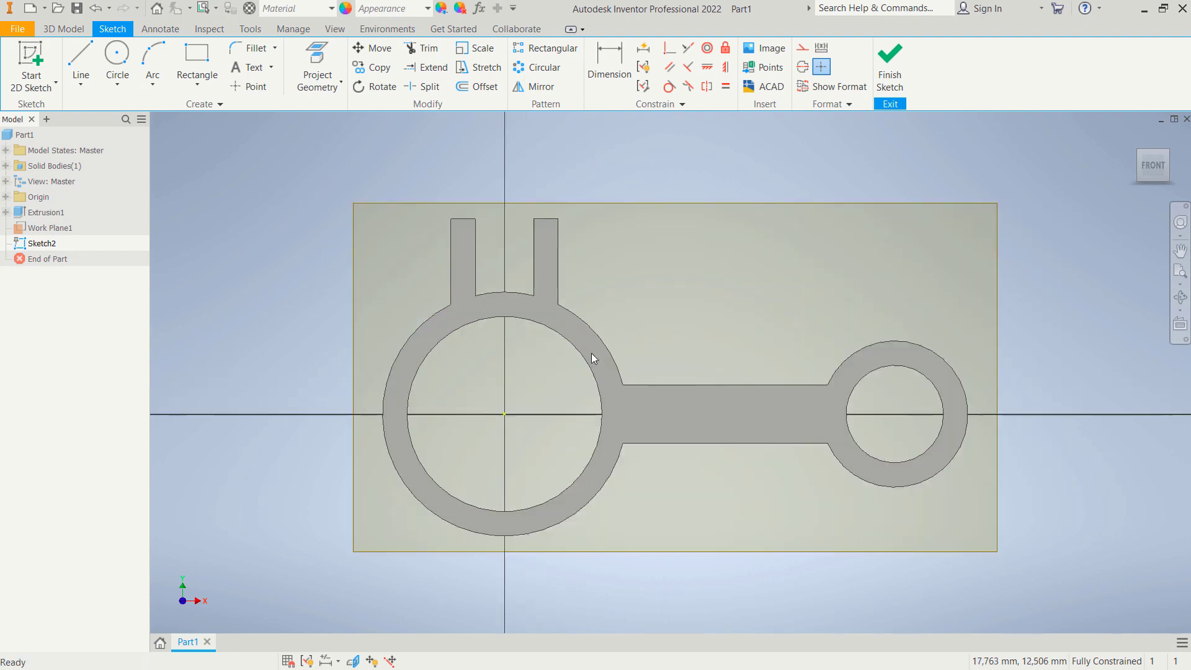
left_click(87, 67)
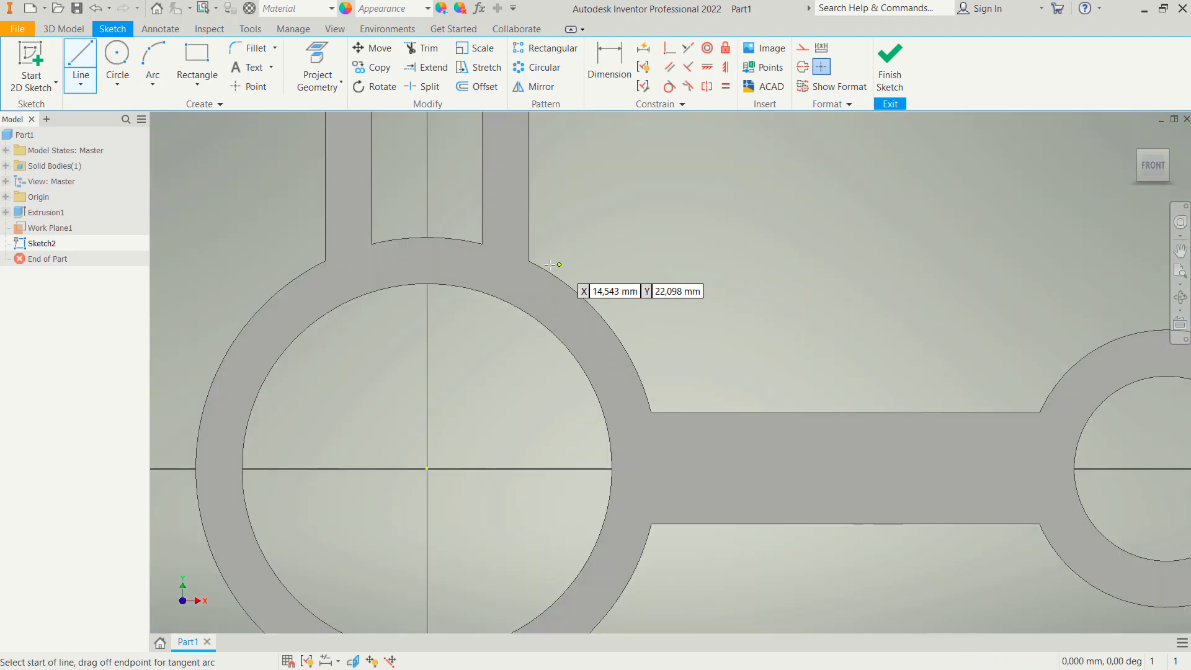
left_click(529, 261)
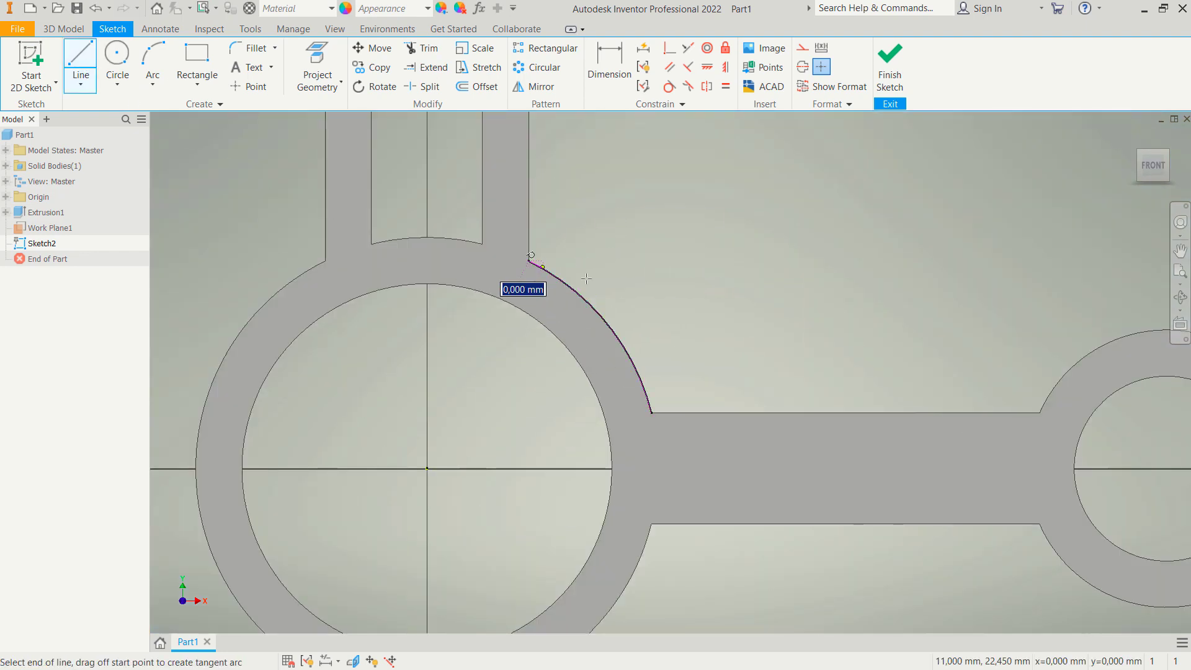
left_click(845, 412)
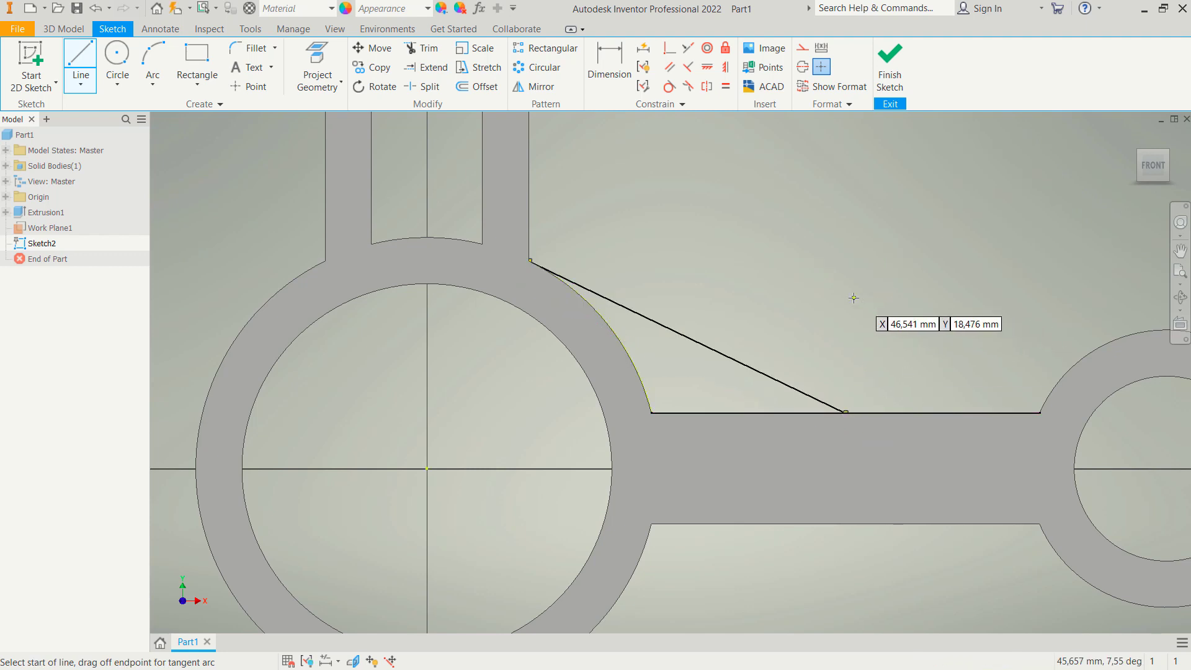
- Check the diagonal line in a 3-D view and finish Sketch2
scroll(837, 292, "up", 1)
scroll(838, 291, "down", 5)
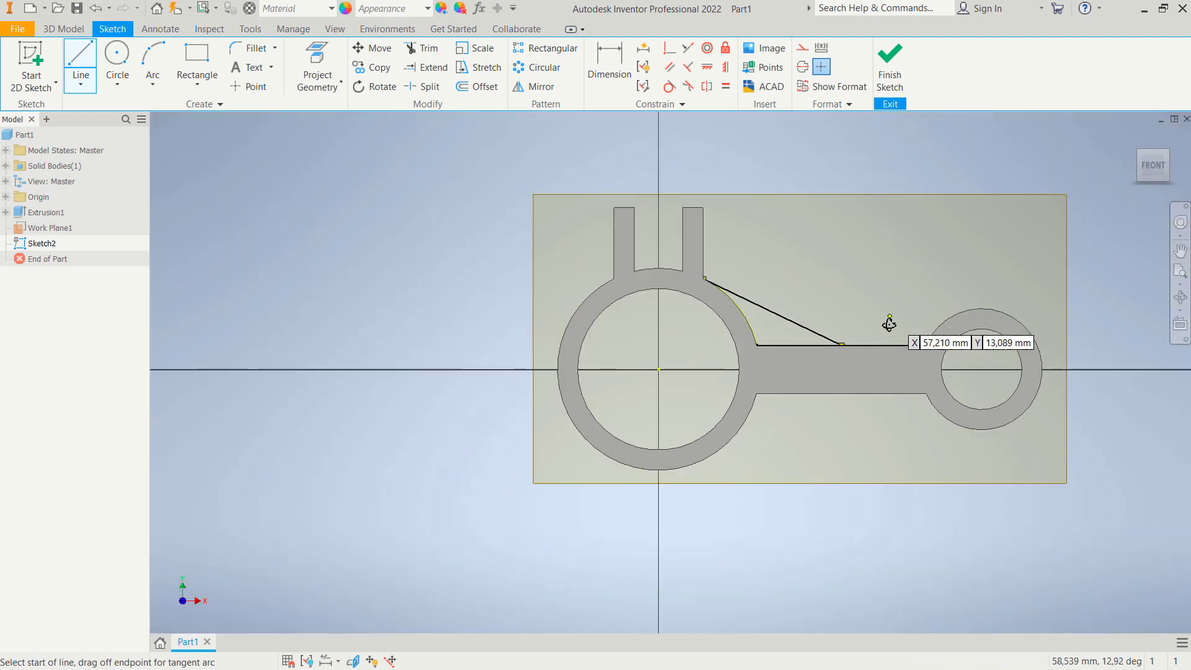
middle_click_drag(890, 325, 797, 377, "shift")
key("Escape")
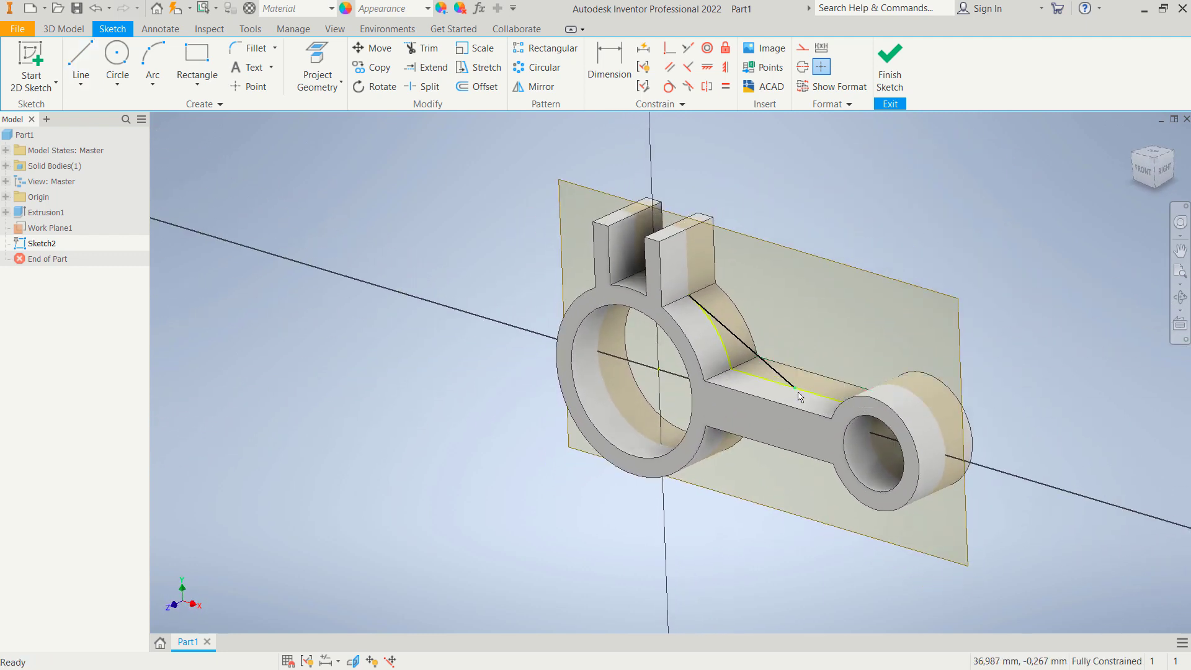
left_click(812, 393)
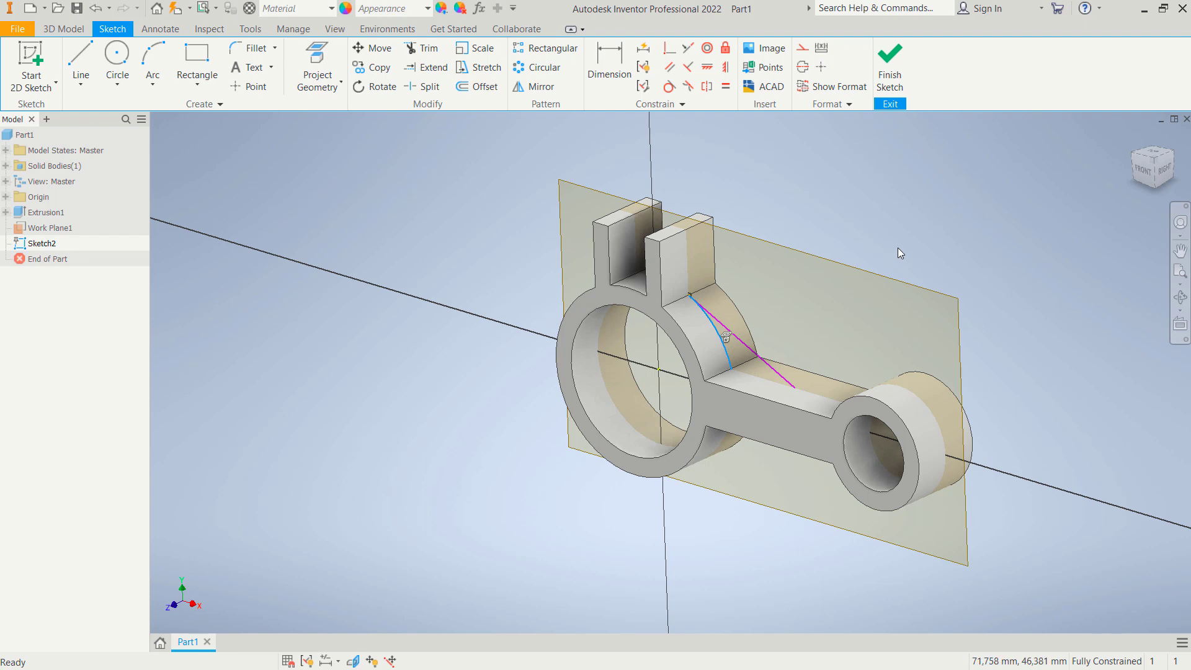
left_click(890, 68)
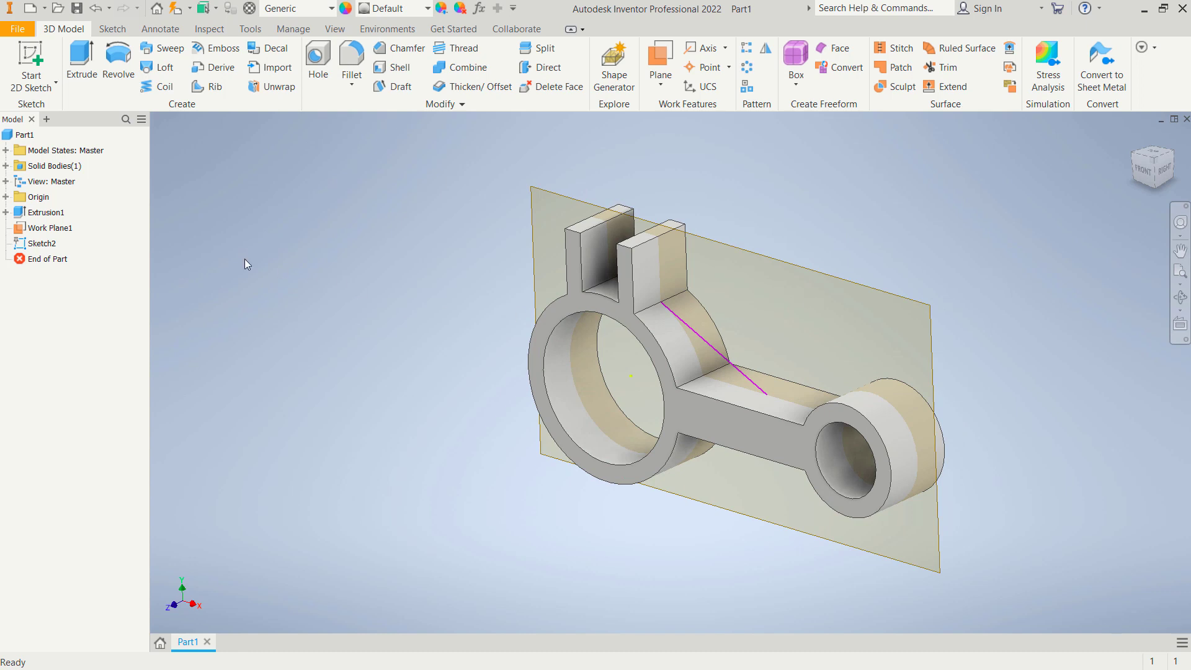
- Turn off Work Plane1's visibility and bring up the Rib tool for the diagonal line
right_click(66, 232)
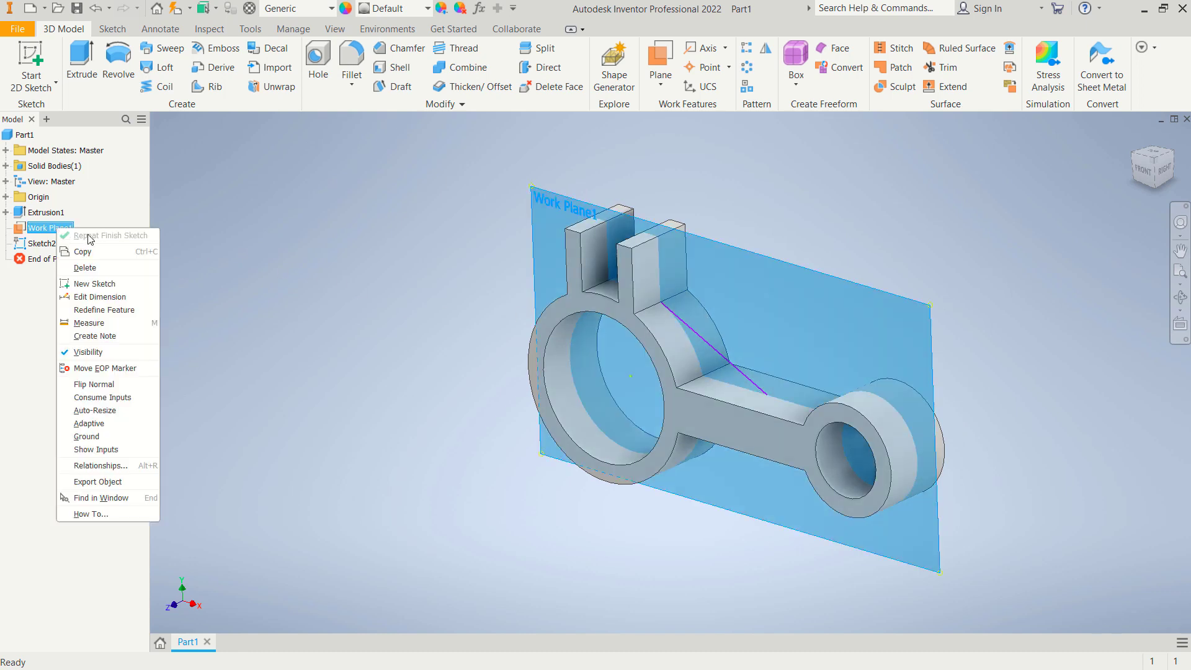
left_click(93, 354)
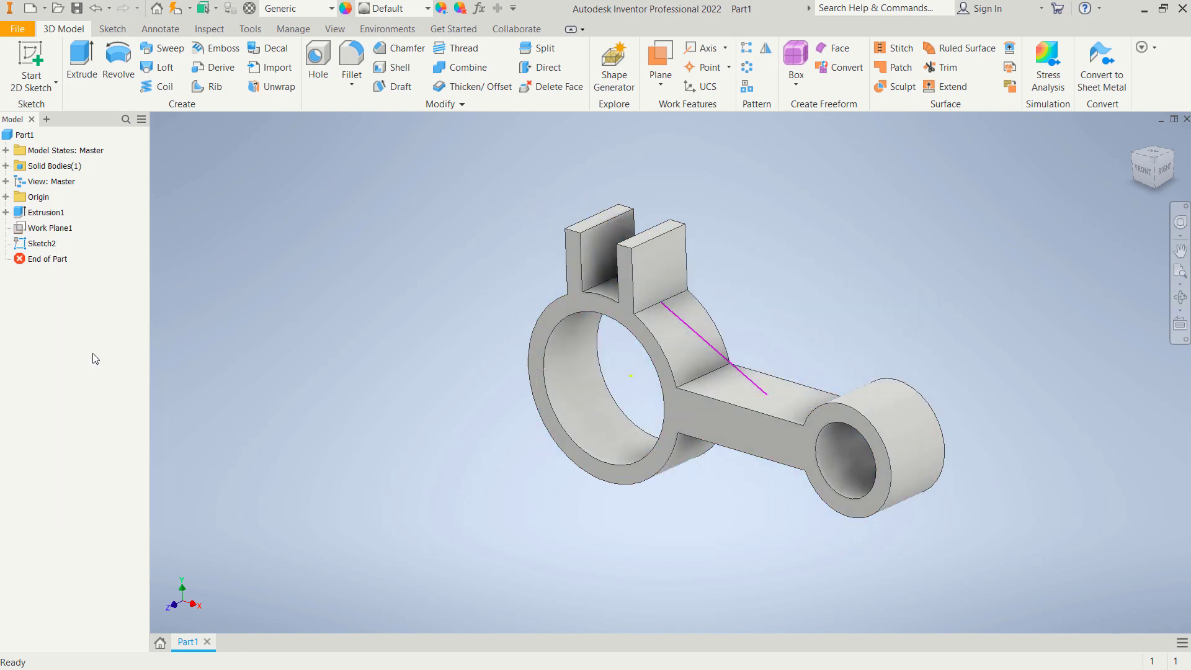
middle_click_drag(735, 284, 549, 249)
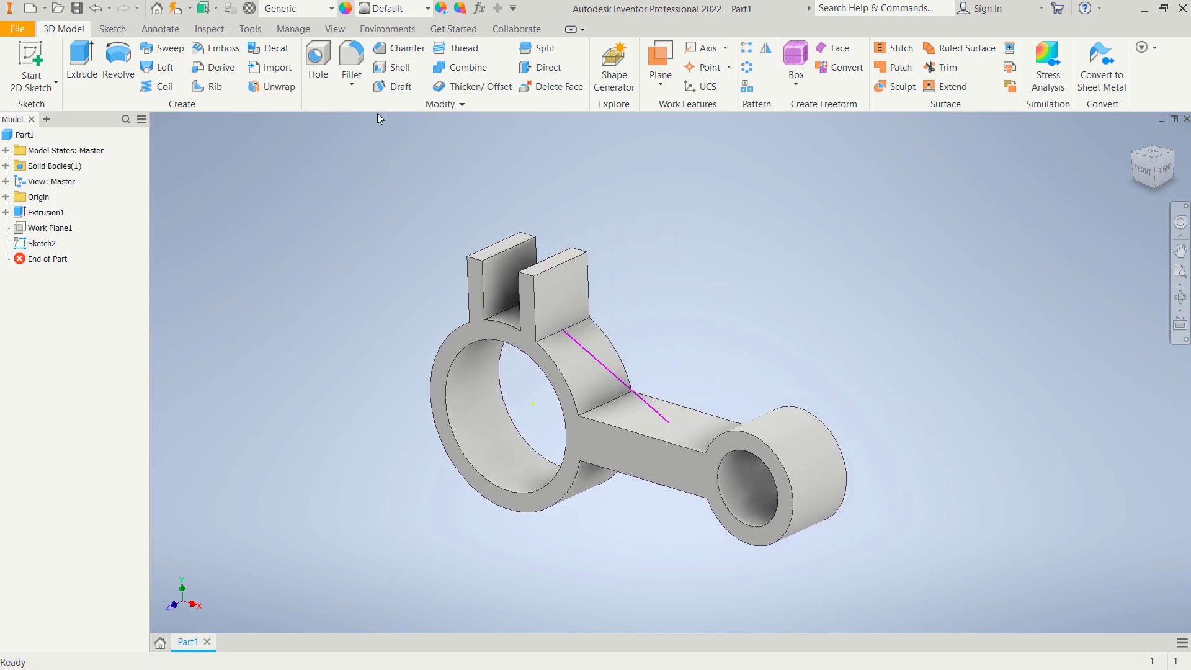
left_click(208, 87)
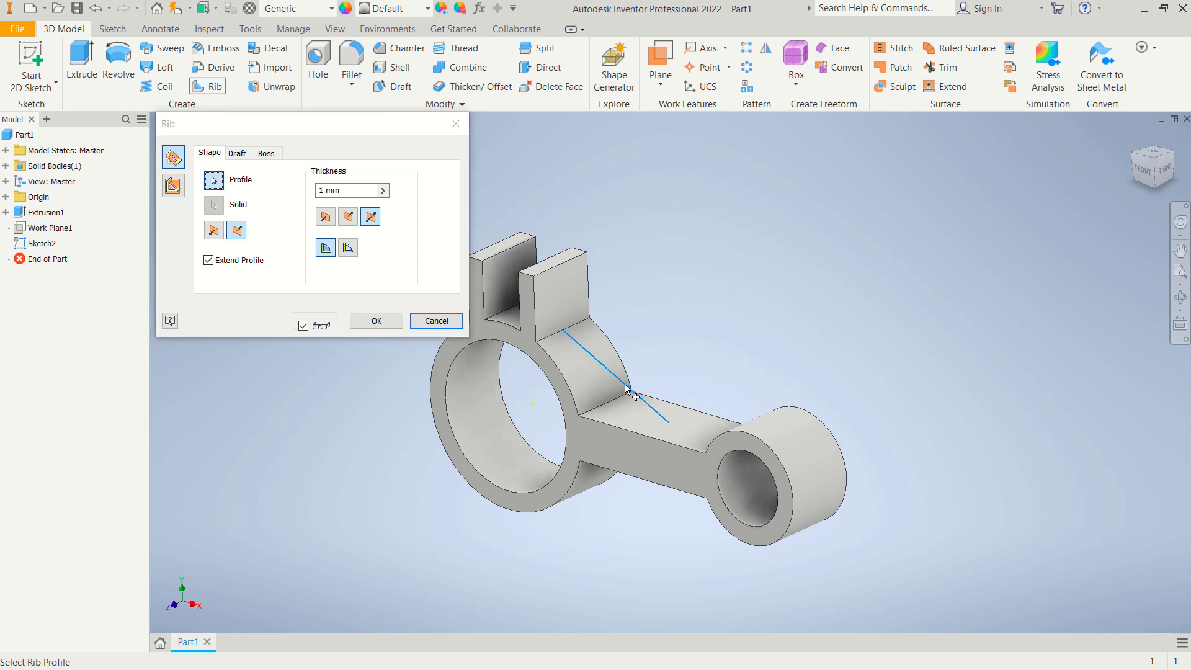
- Create a 10 mm thick rib parallel to the sketch plane, extending toward the beam
left_click(173, 185)
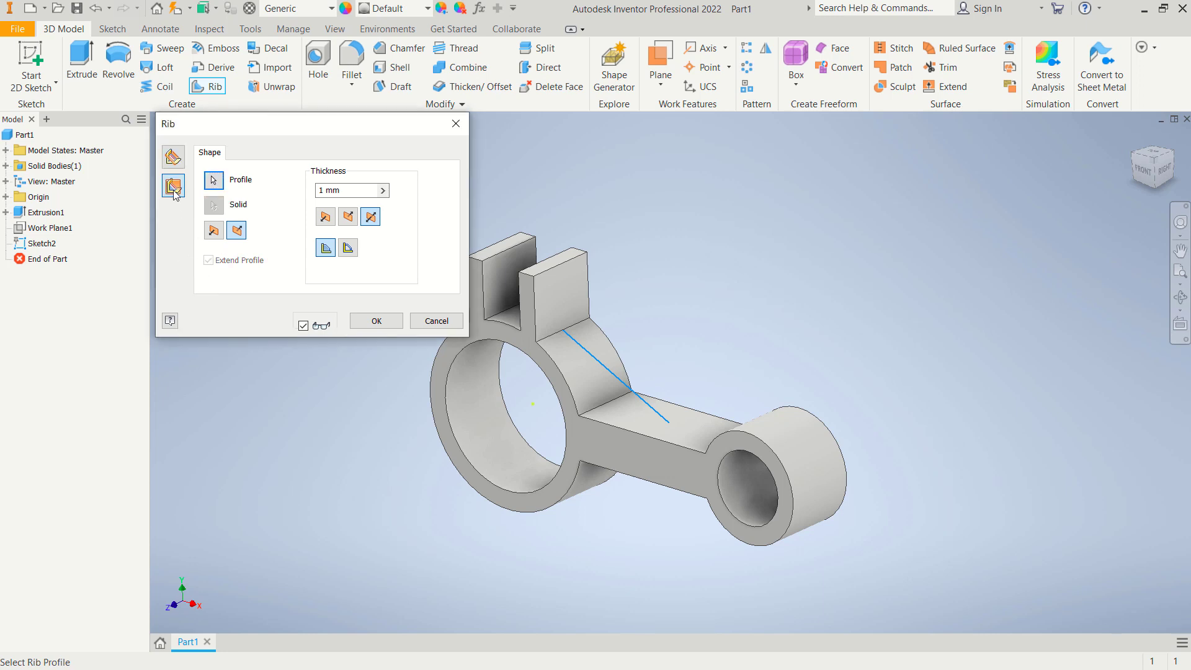
left_click(214, 233)
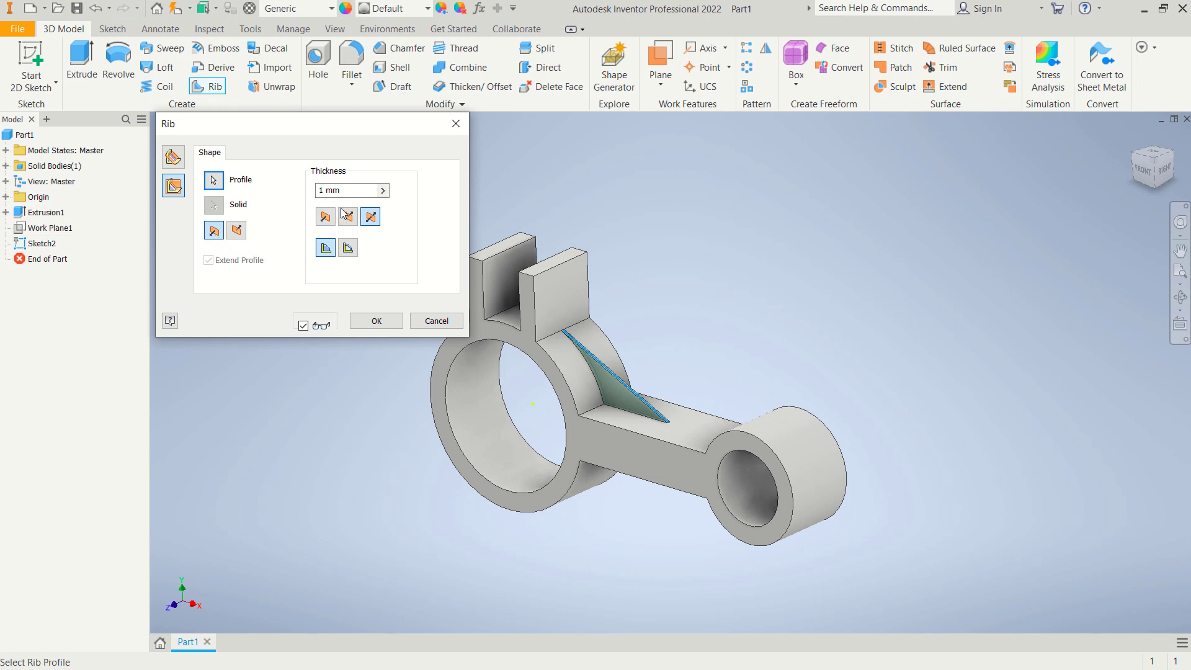
left_click(318, 192)
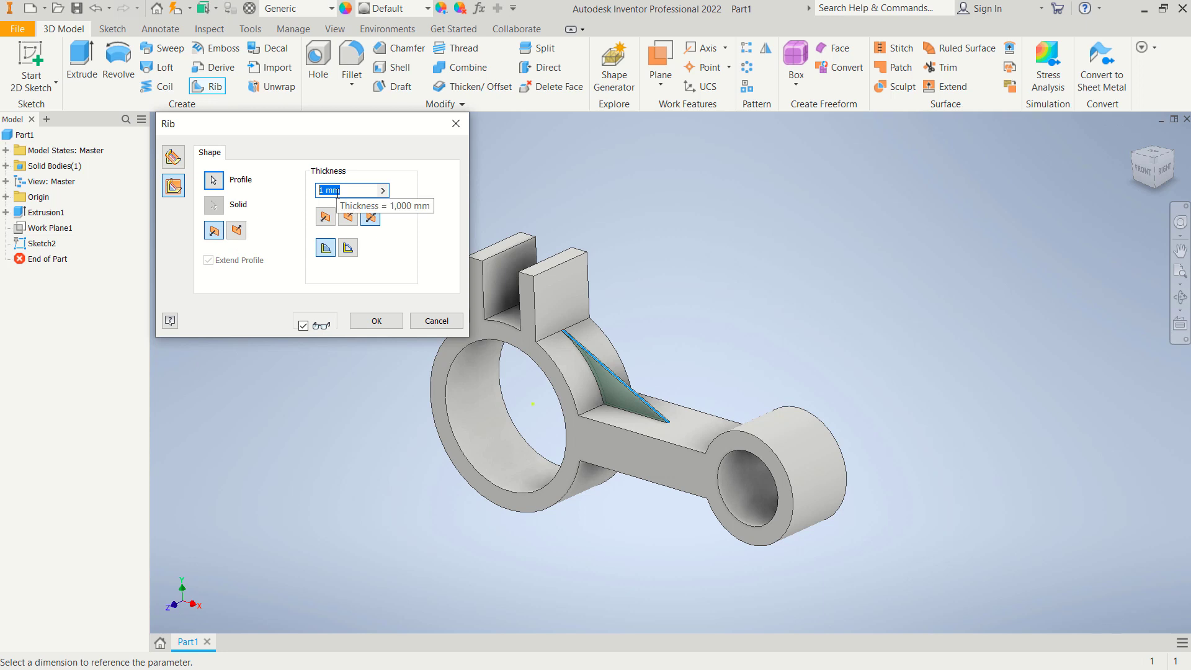
type("10")
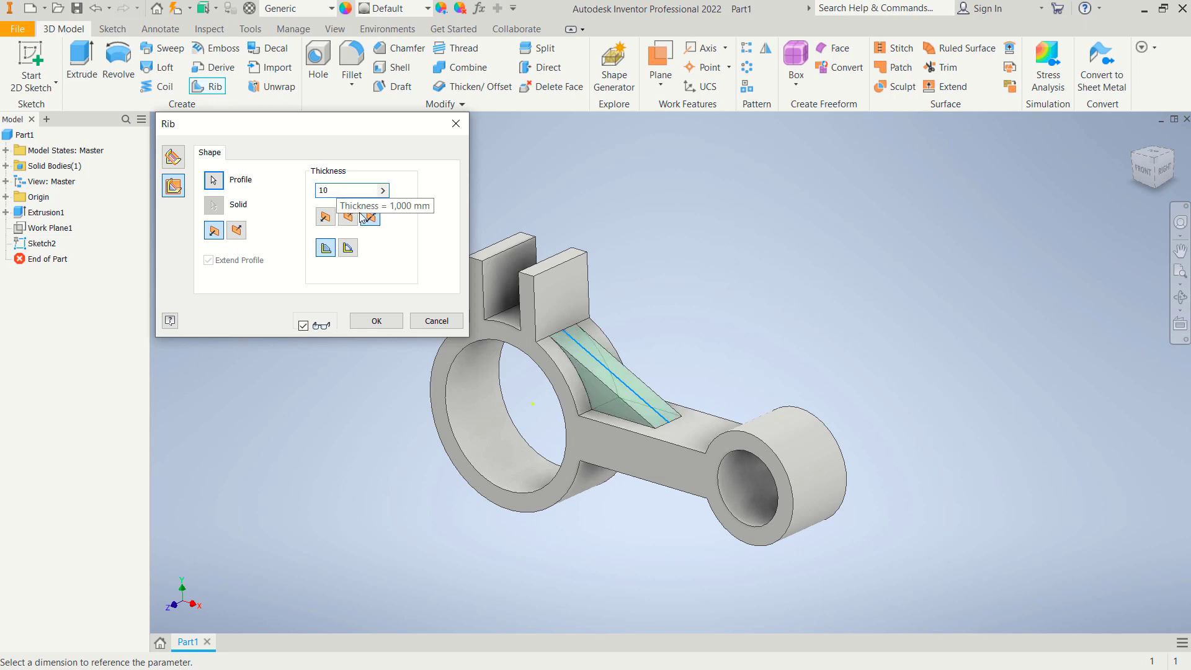
left_click(376, 320)
mouse_move(742, 327)
middle_mouse_down("shift")
mouse_move(729, 331)
mouse_move(777, 327)
mouse_move(744, 313)
middle_mouse_up("shift")
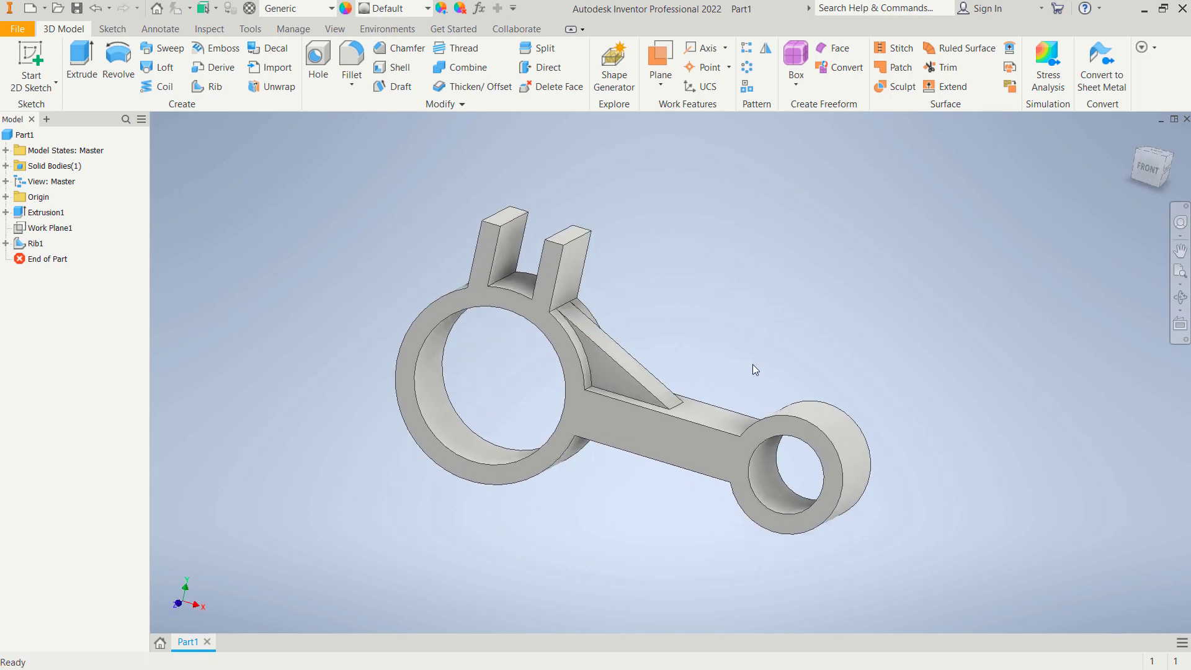
middle_click_drag(753, 363, 755, 332, "shift")
middle_click_drag(683, 242, 712, 218, "shift")
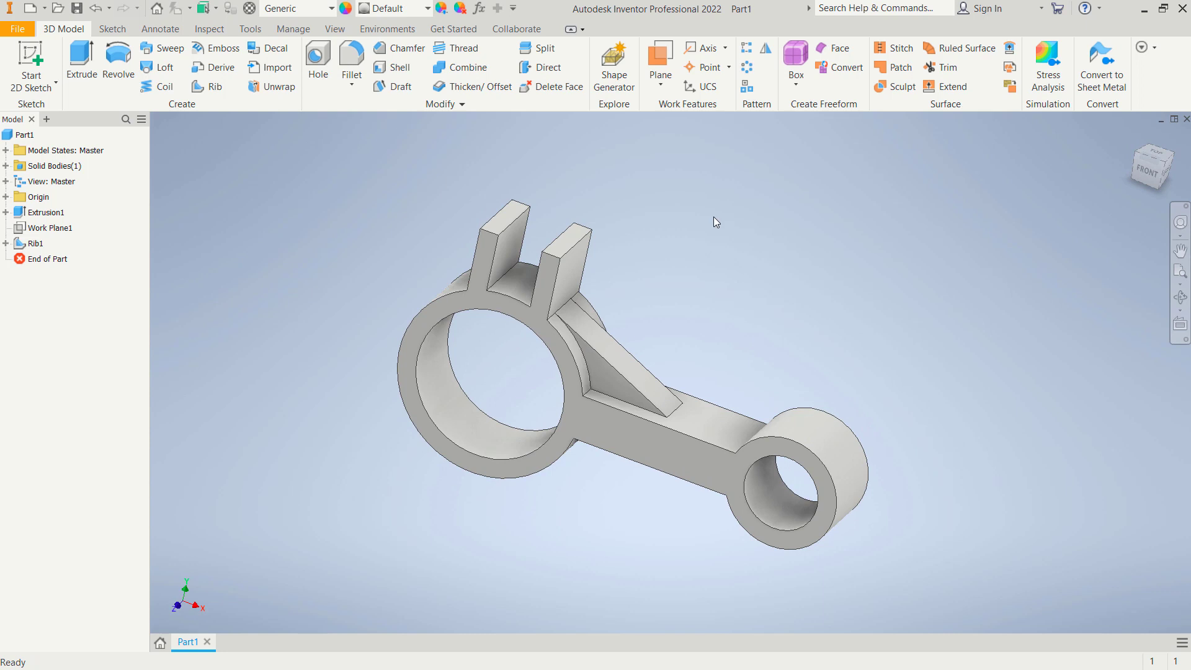
- Mirror Rib1 across the XZ Plane to add a matching rib under the beam
left_click(766, 48)
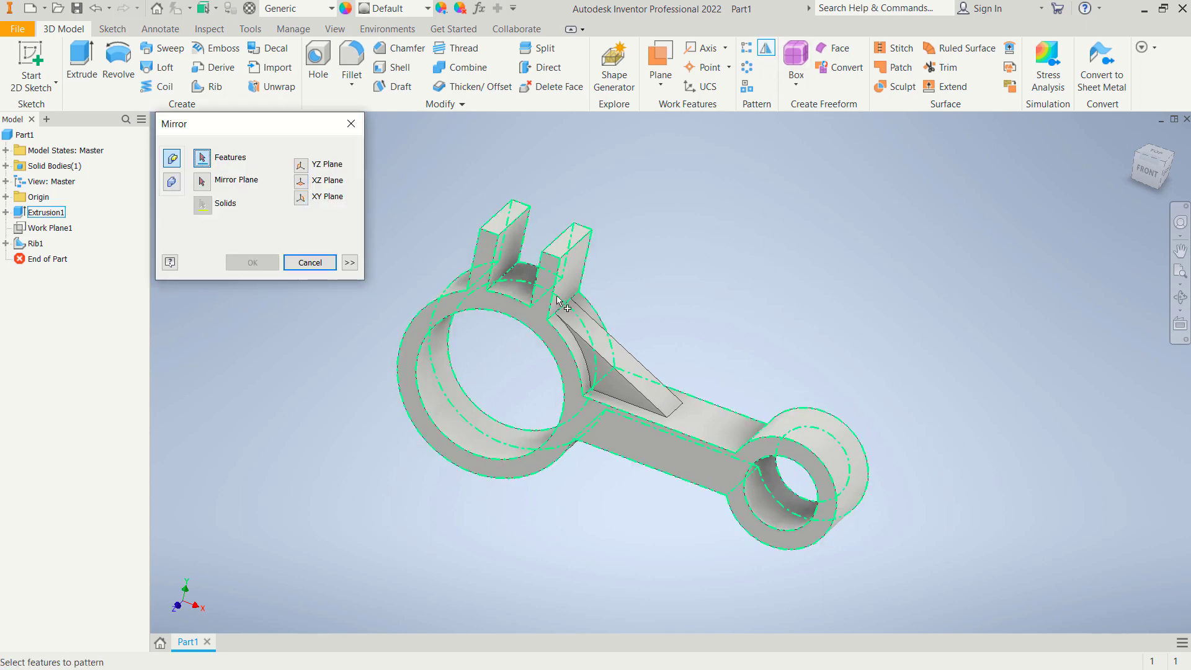
left_click(616, 372)
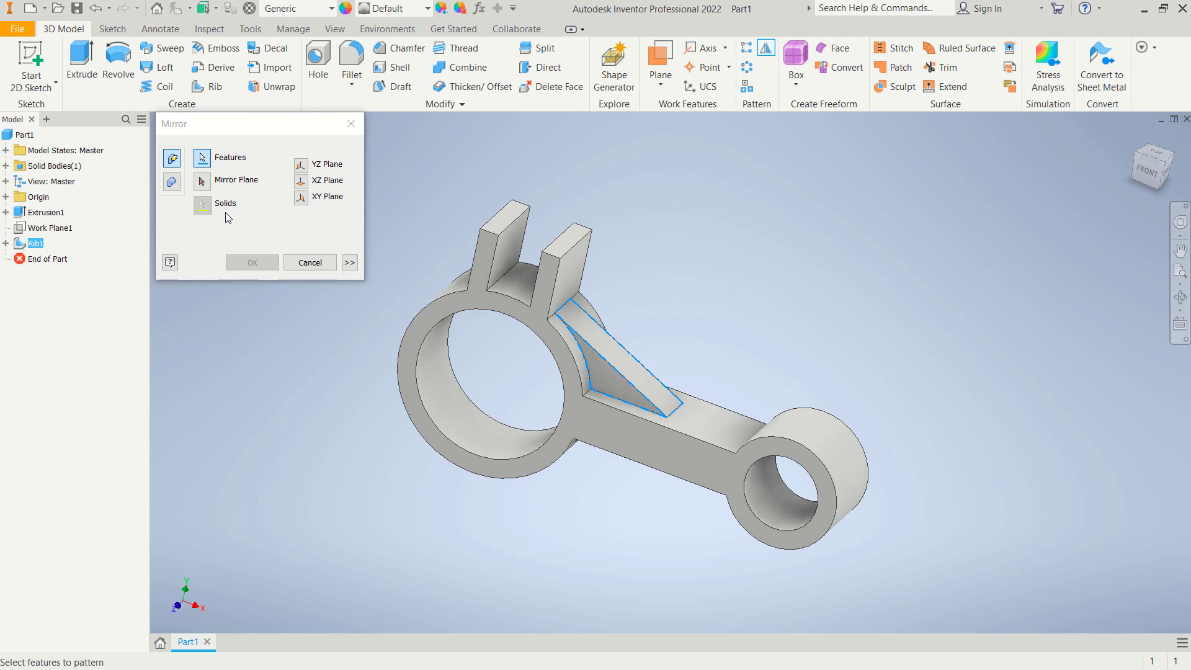
left_click(201, 183)
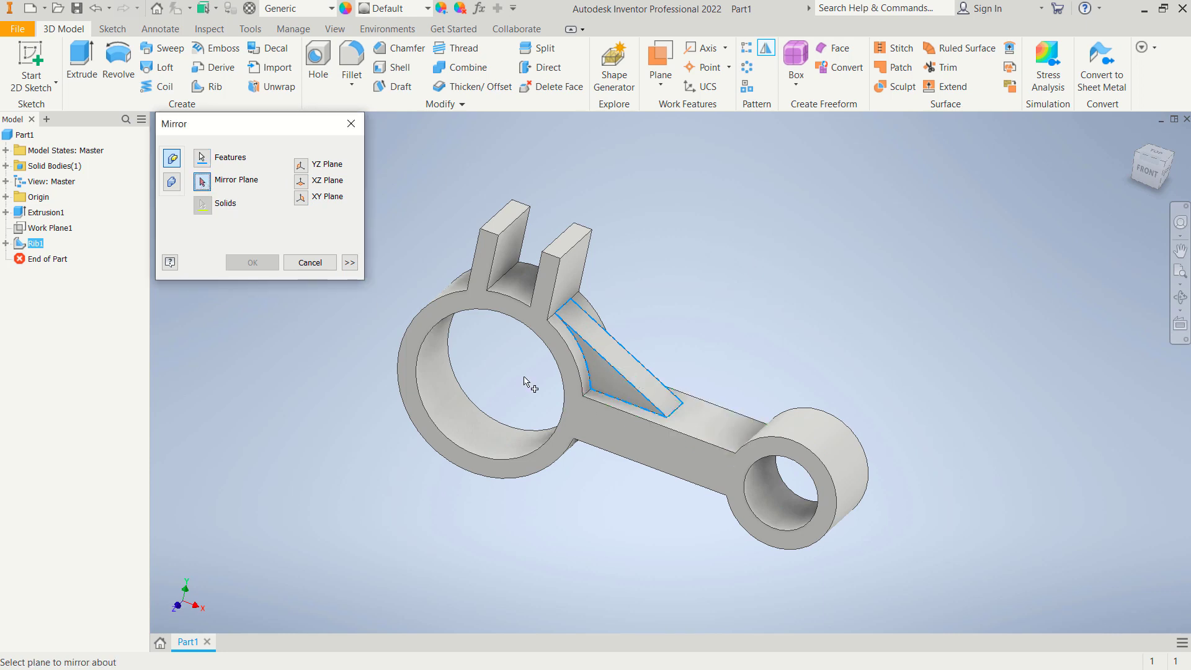
left_click(301, 182)
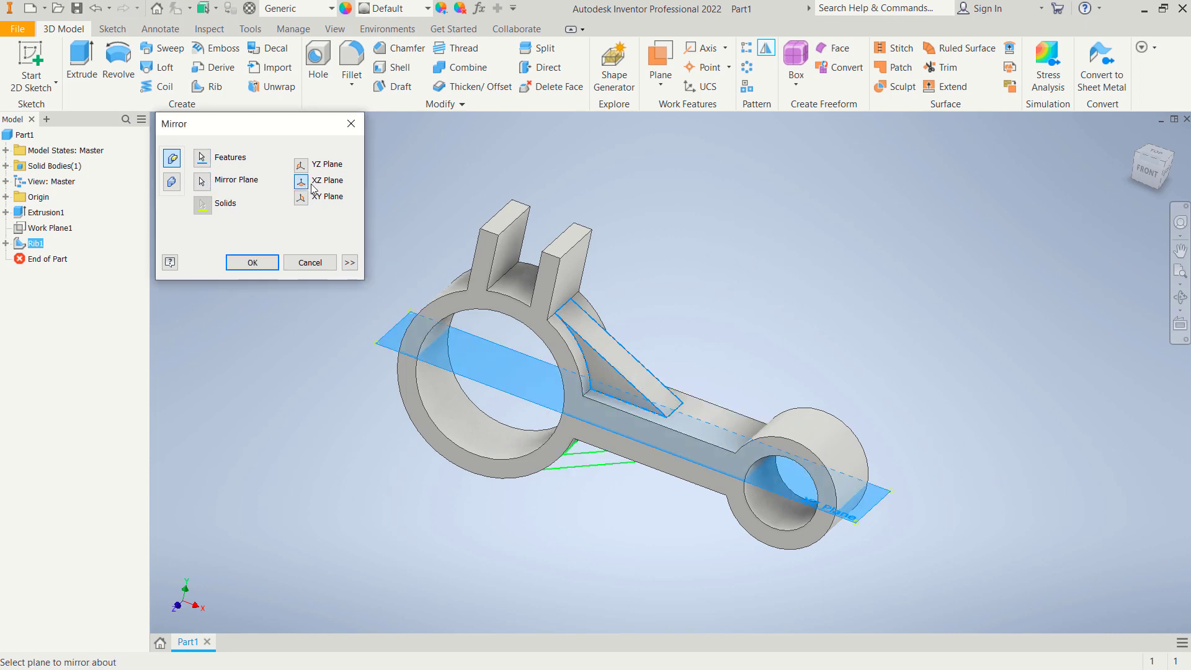
middle_click_drag(681, 307, 686, 273, "shift")
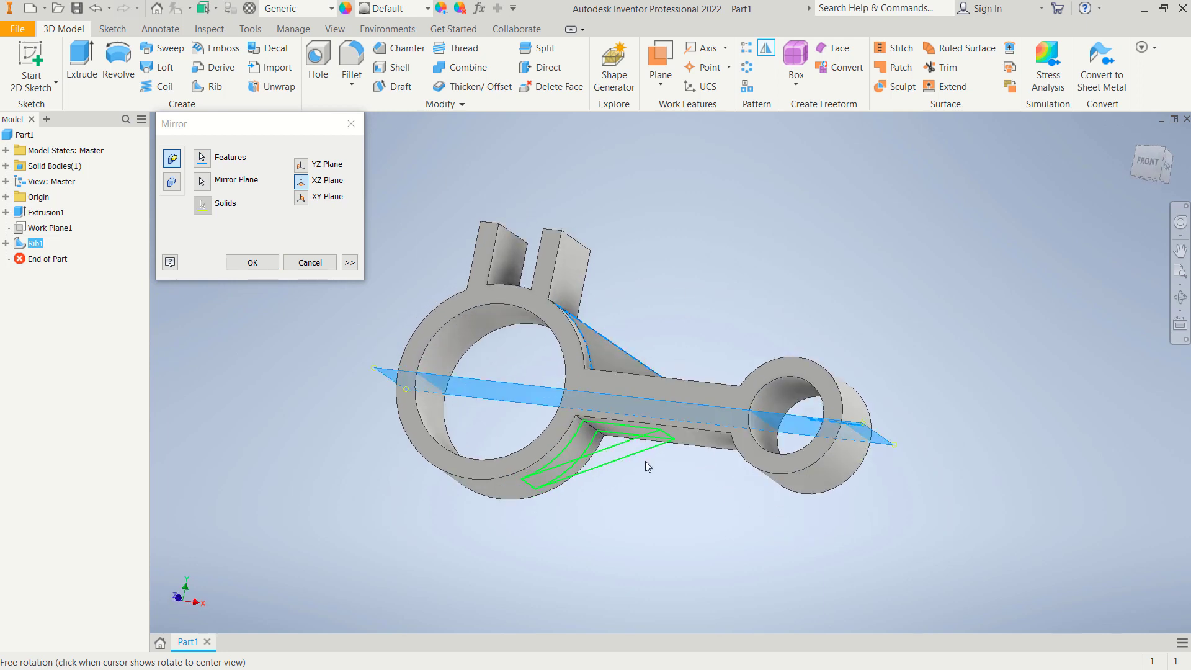
left_click(242, 264)
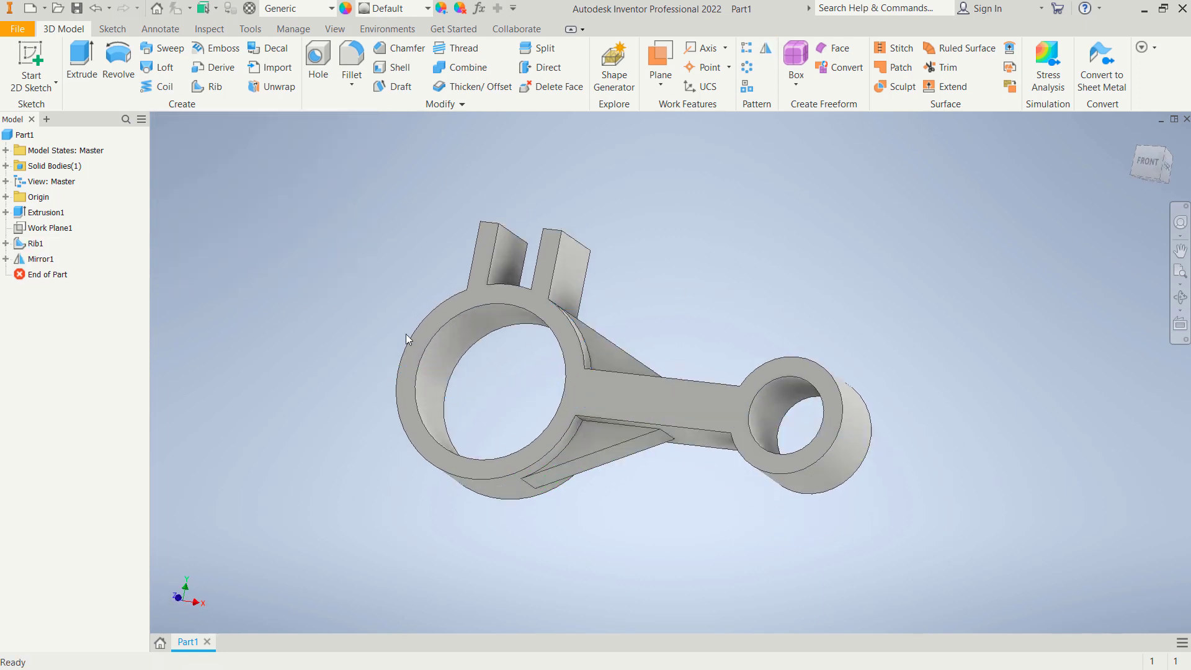
middle_click_drag(682, 310, 637, 329, "shift")
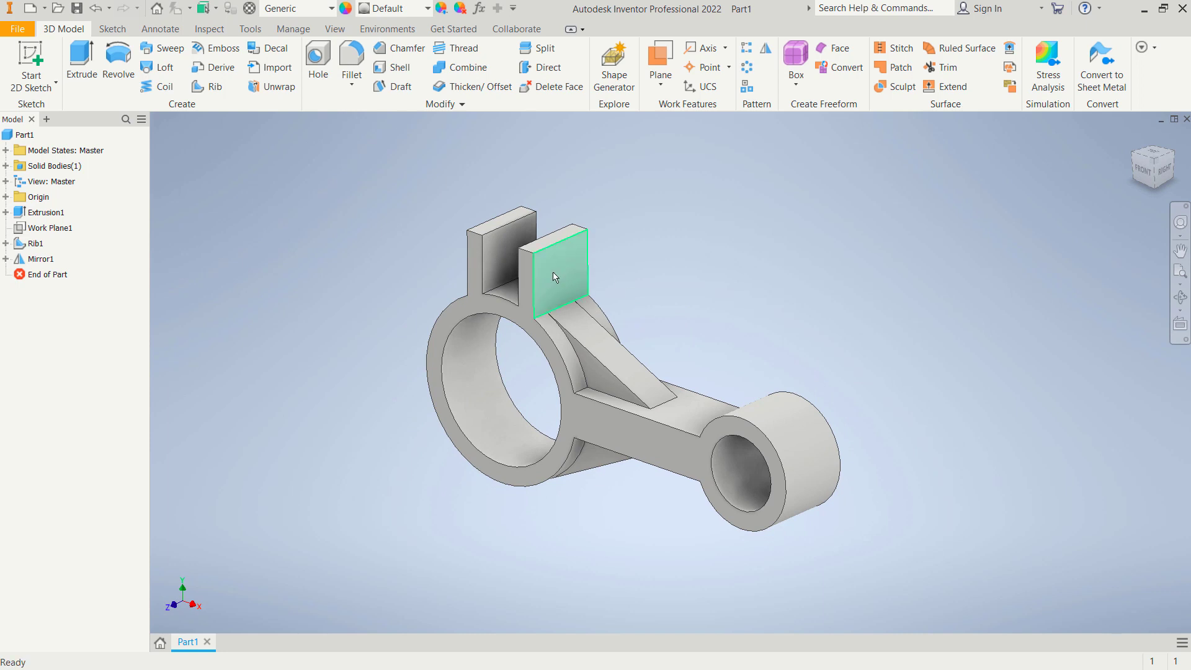
- Start a sketch on the tab's outer face and draw an 8 mm diameter circle near its top
left_click(36, 53)
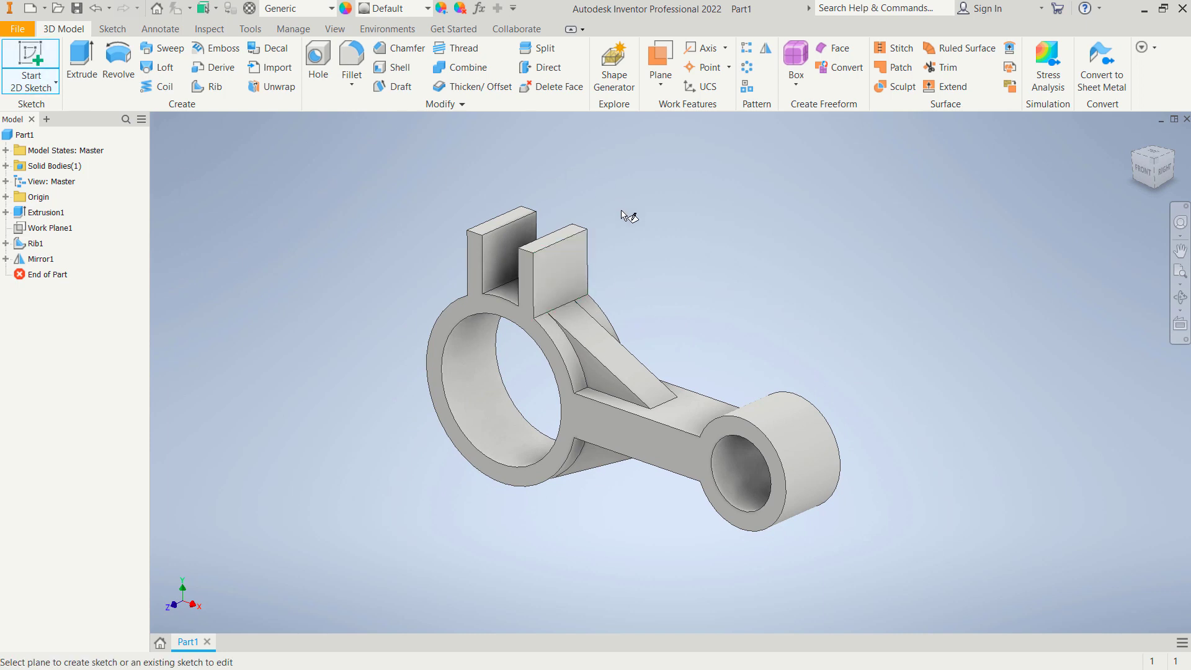
left_click(565, 280)
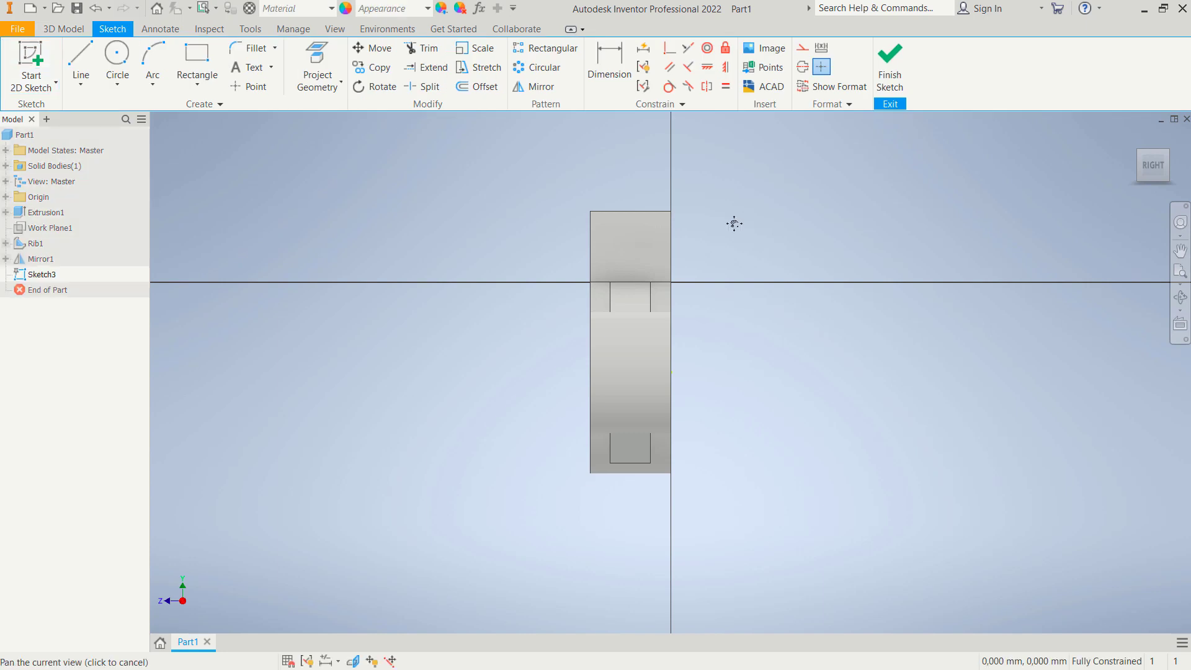
left_click(116, 62)
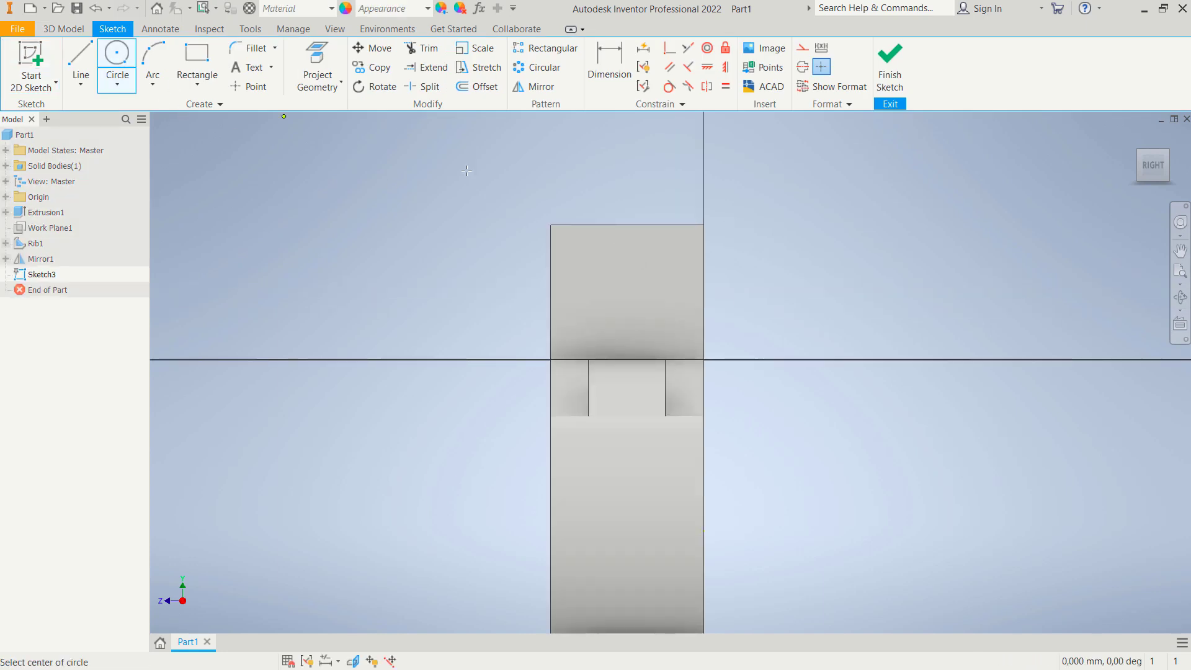
left_click(626, 260)
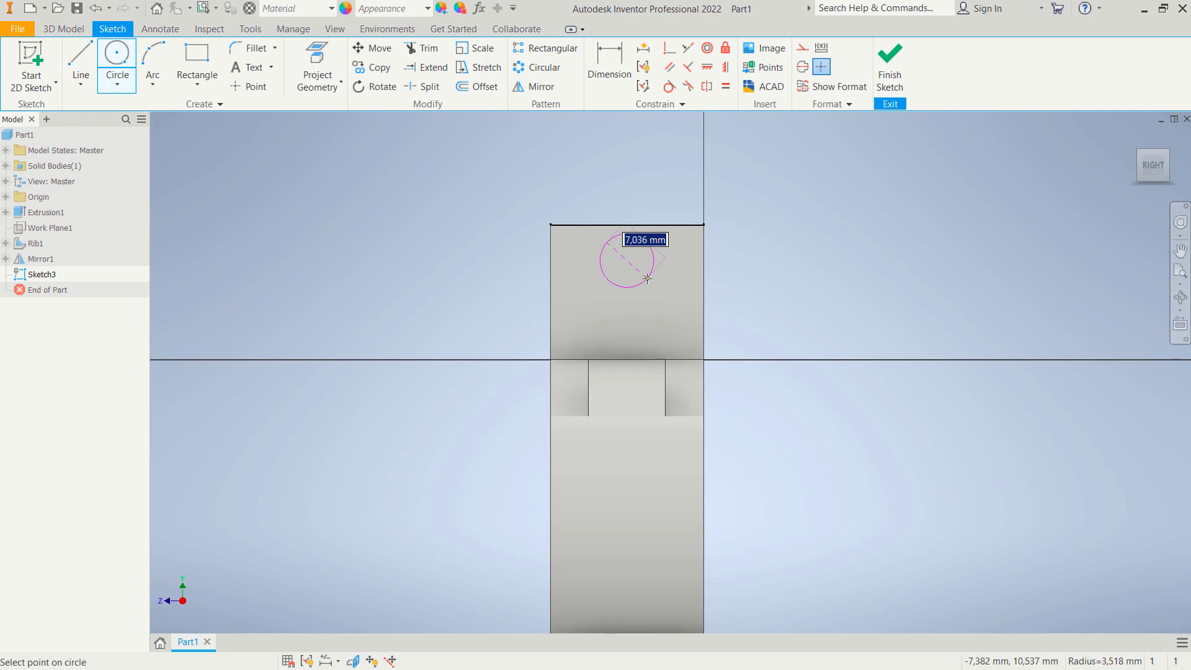
type("8")
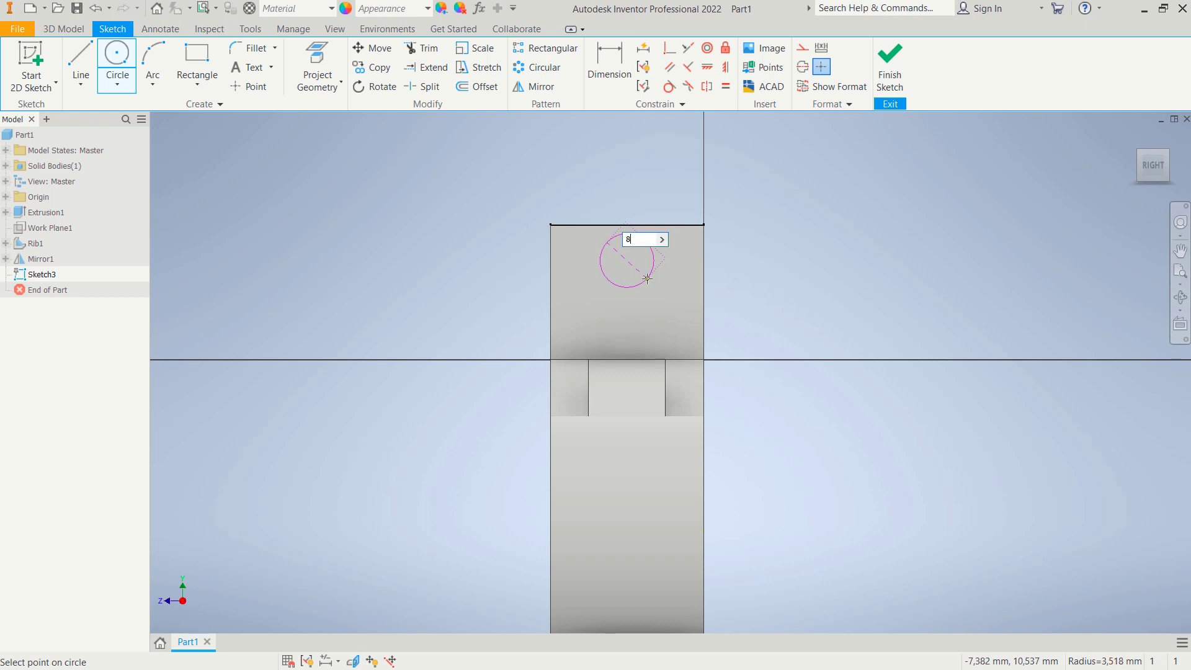
key("Return")
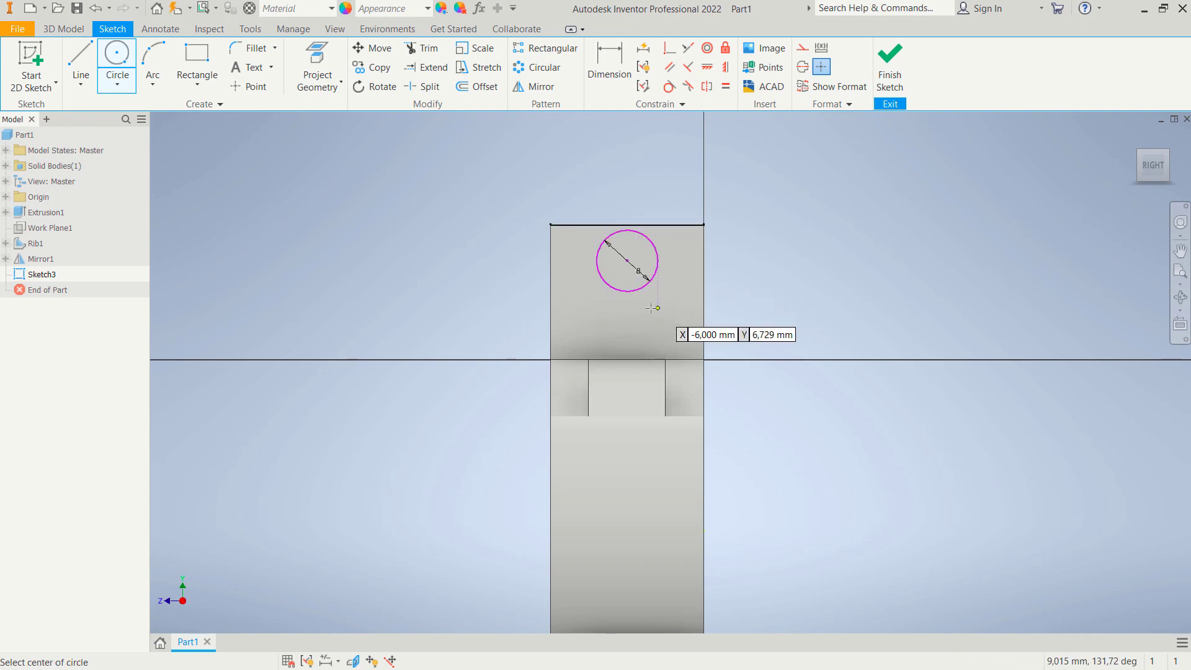
- Dimension the circle's centre 6 mm below the tab's top edge and finish the sketch
left_click(606, 61)
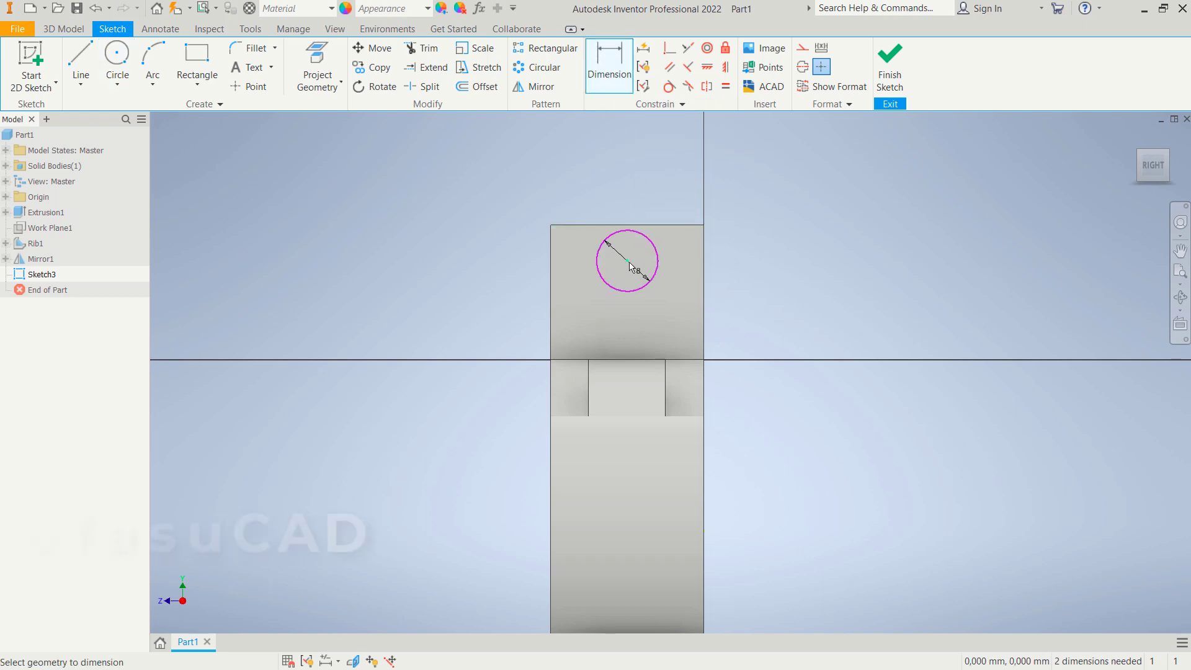
left_click(632, 235)
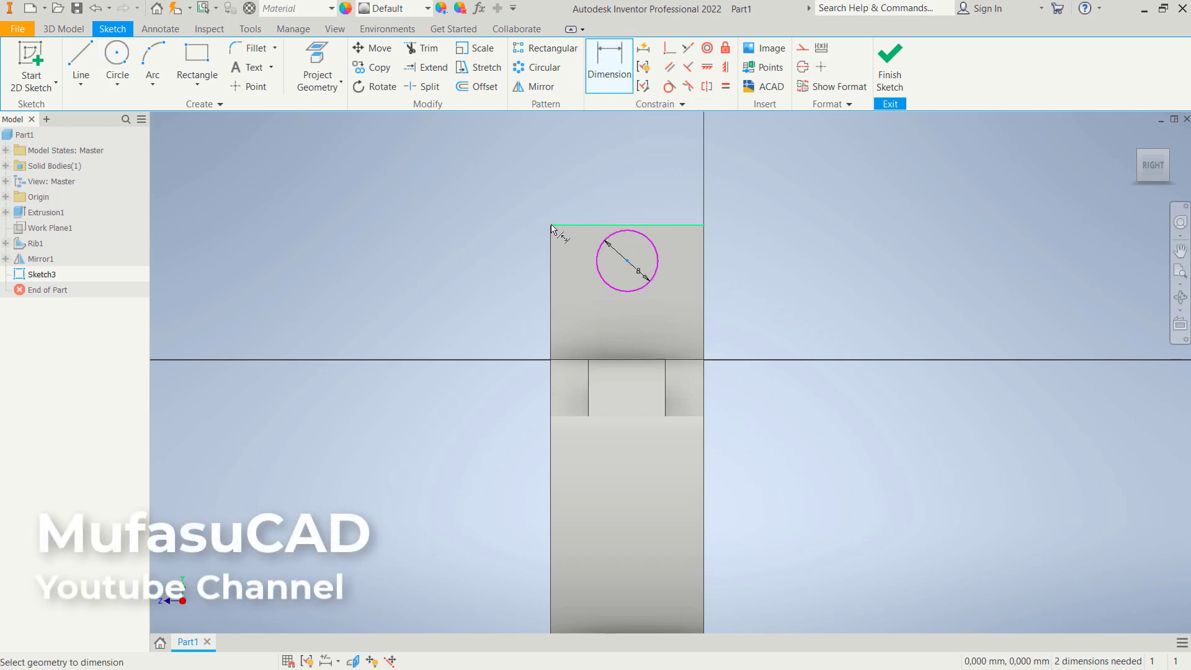
left_click(551, 225)
left_click(494, 253)
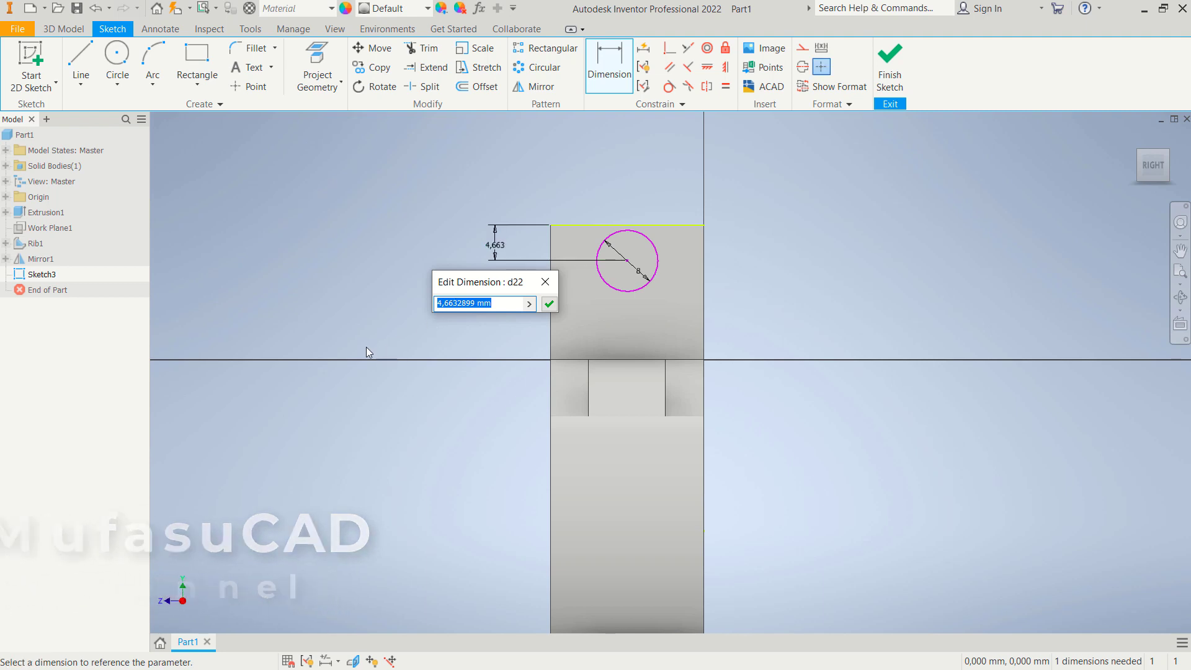
type("6")
key("Return")
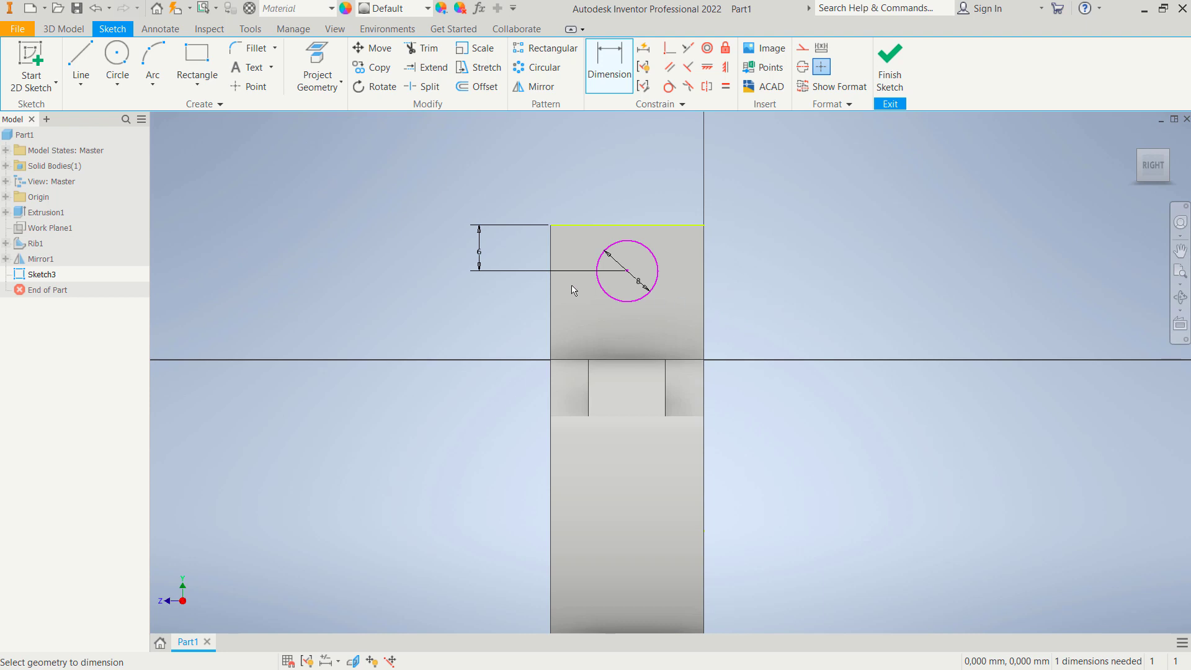
left_click(896, 64)
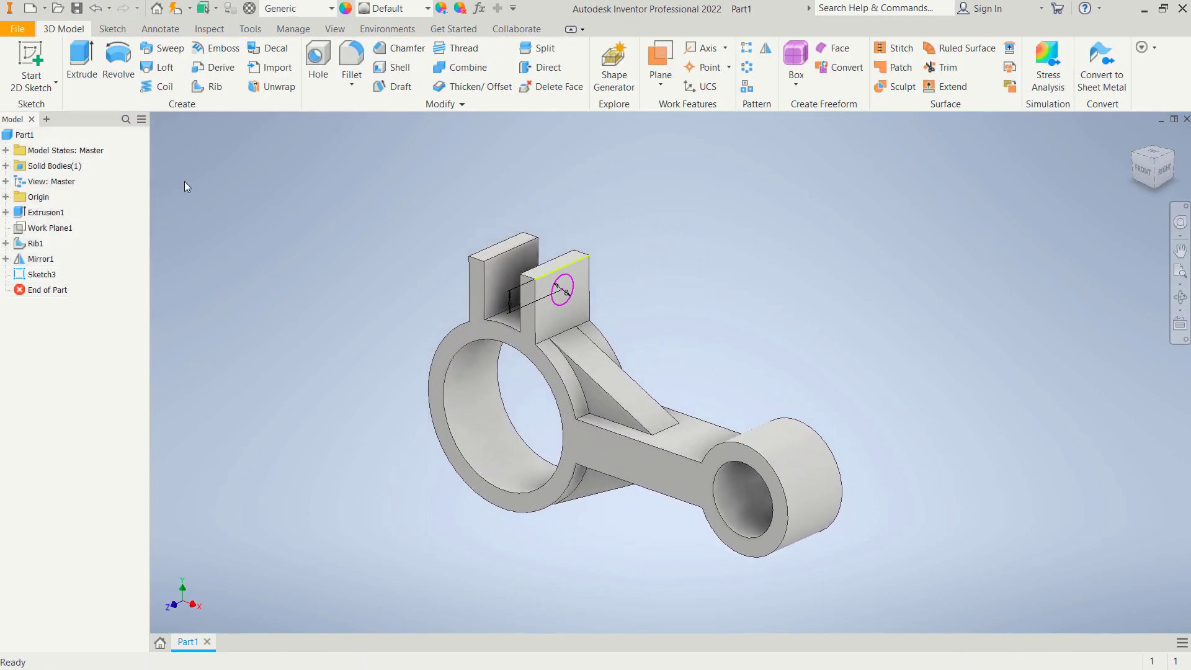
- Extrude the 8 mm circle as a cut through both tab walls
left_click(86, 54)
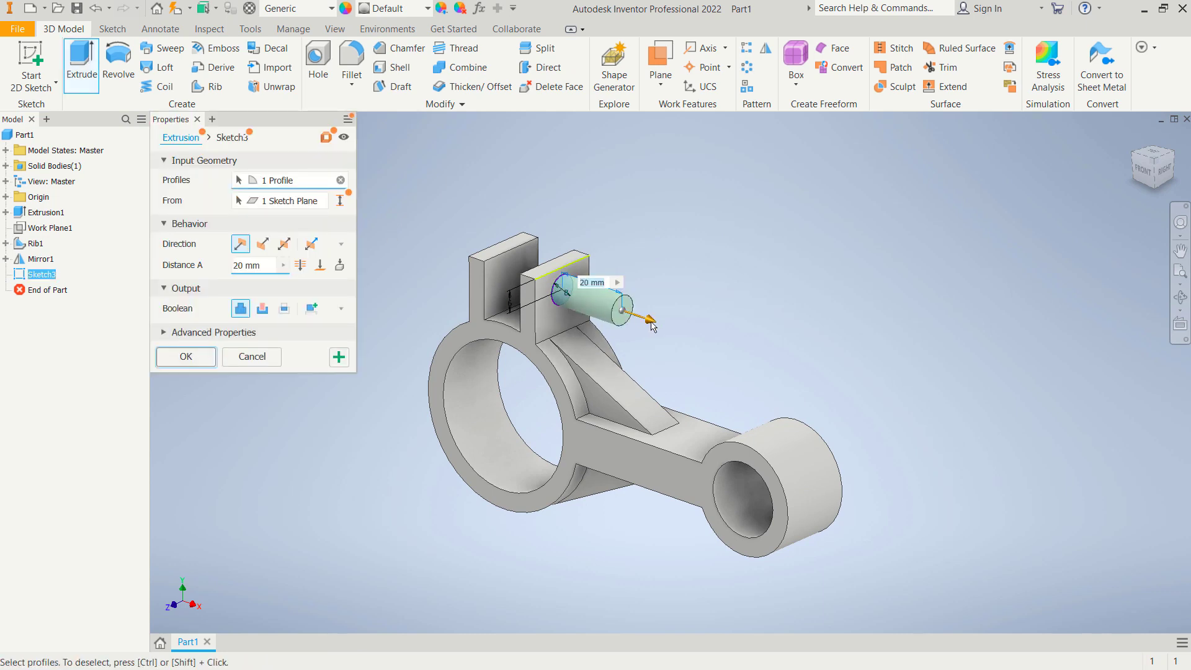
left_click_drag(651, 320, 474, 286)
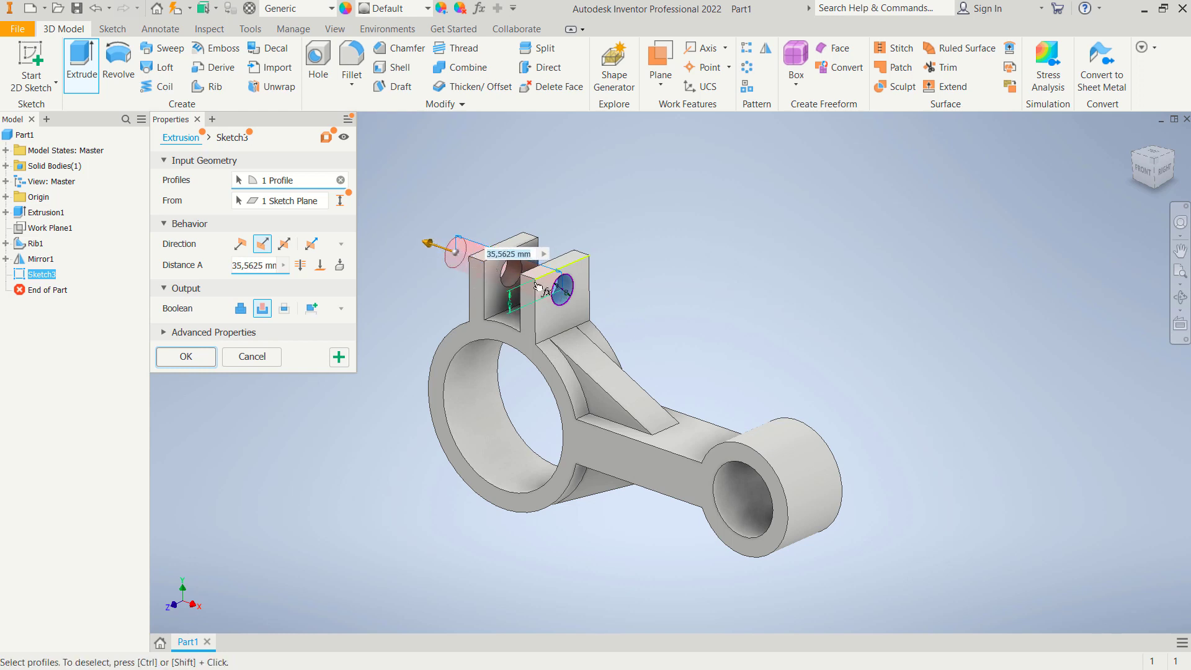
left_click(177, 359)
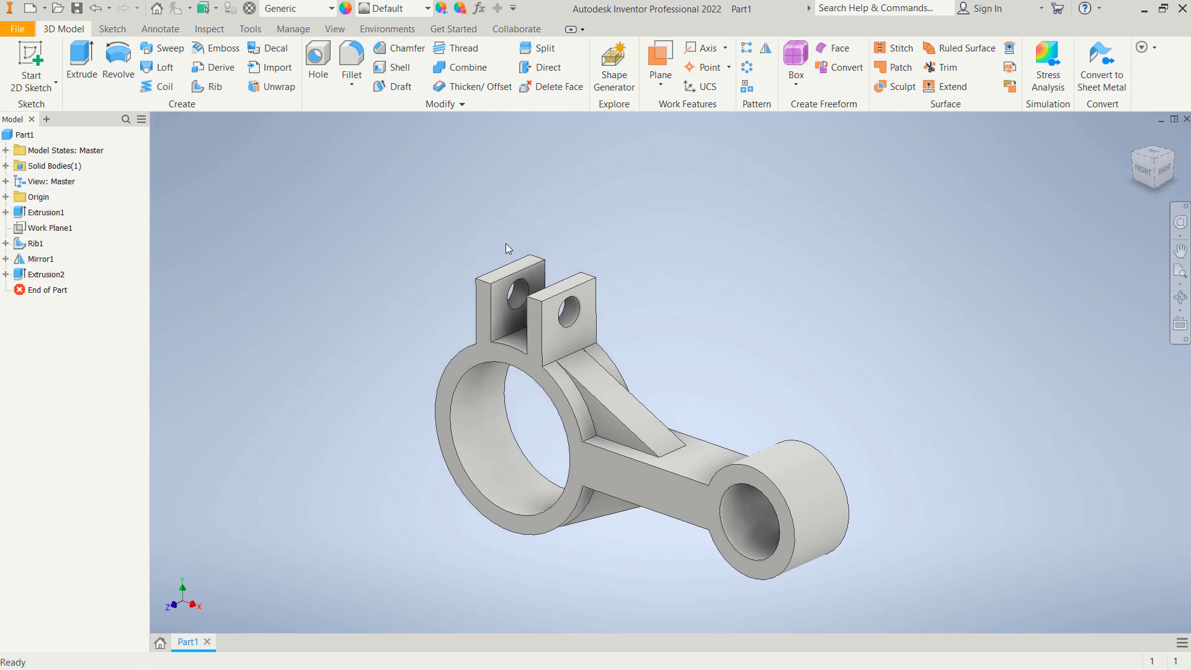
scroll(534, 249, "up", 3)
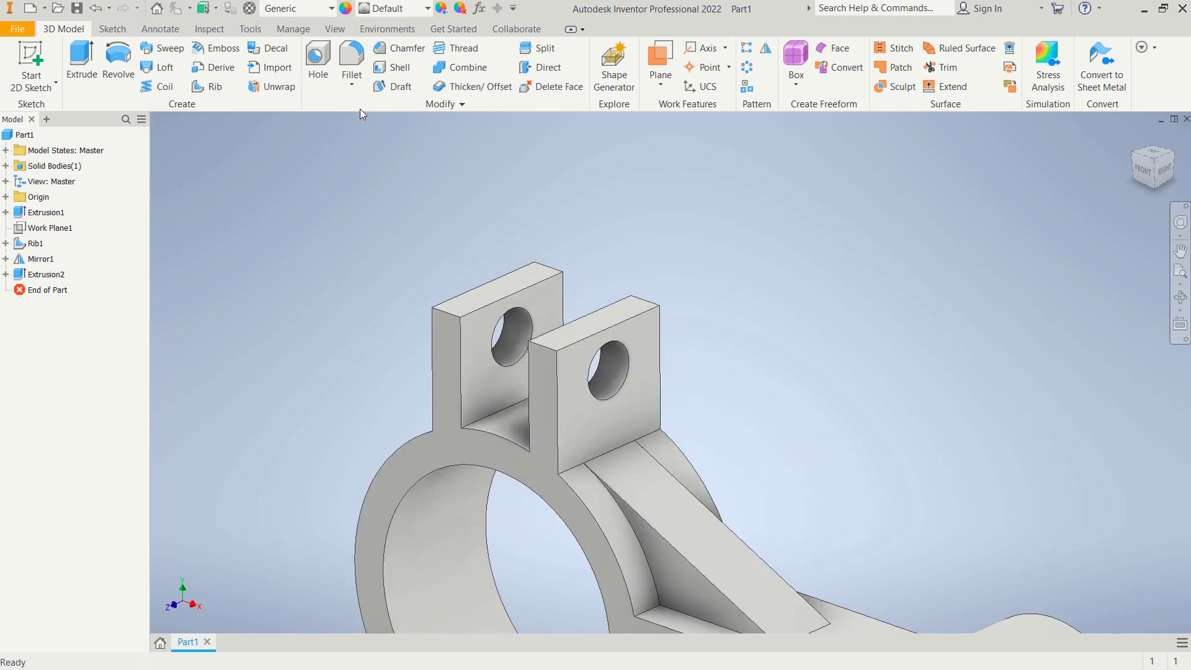
- Fillet the four top edges of both tabs with a 6 mm radius
left_click(350, 61)
left_click(452, 316)
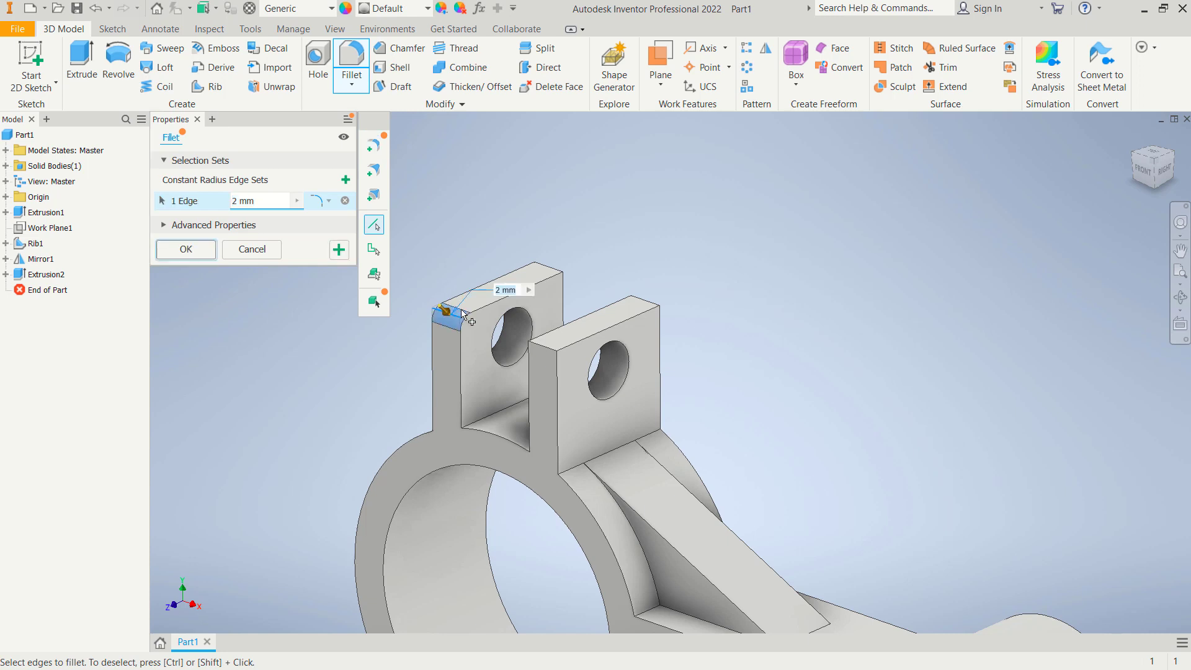
left_click(557, 265)
left_click(638, 310)
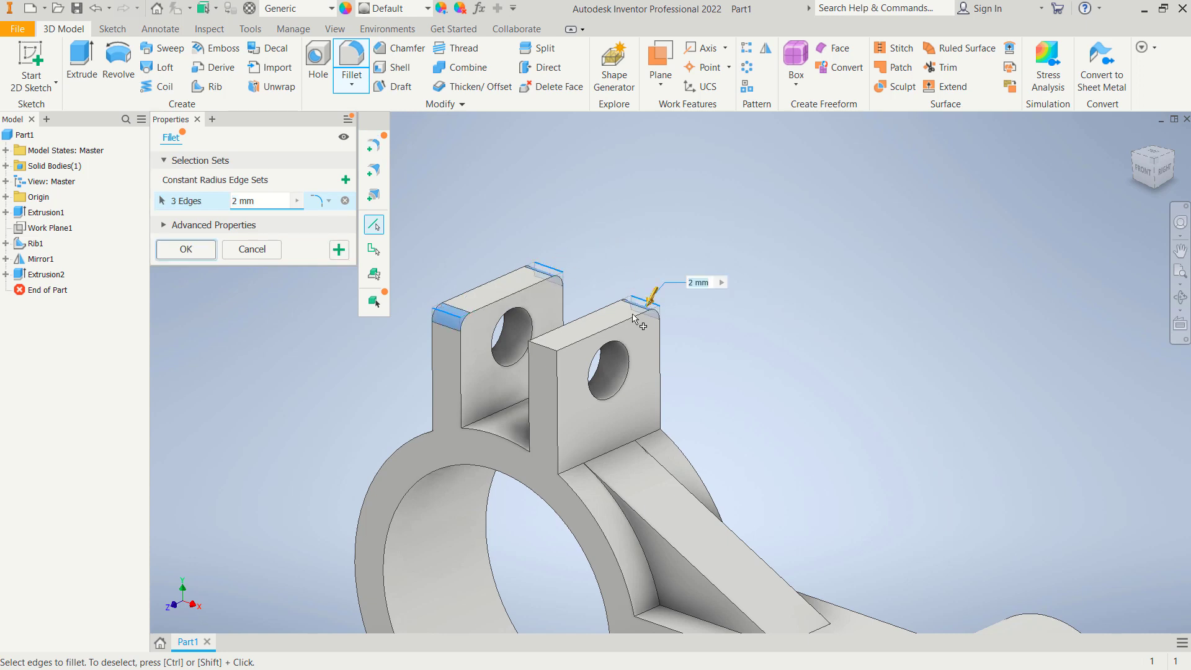
left_click(541, 351)
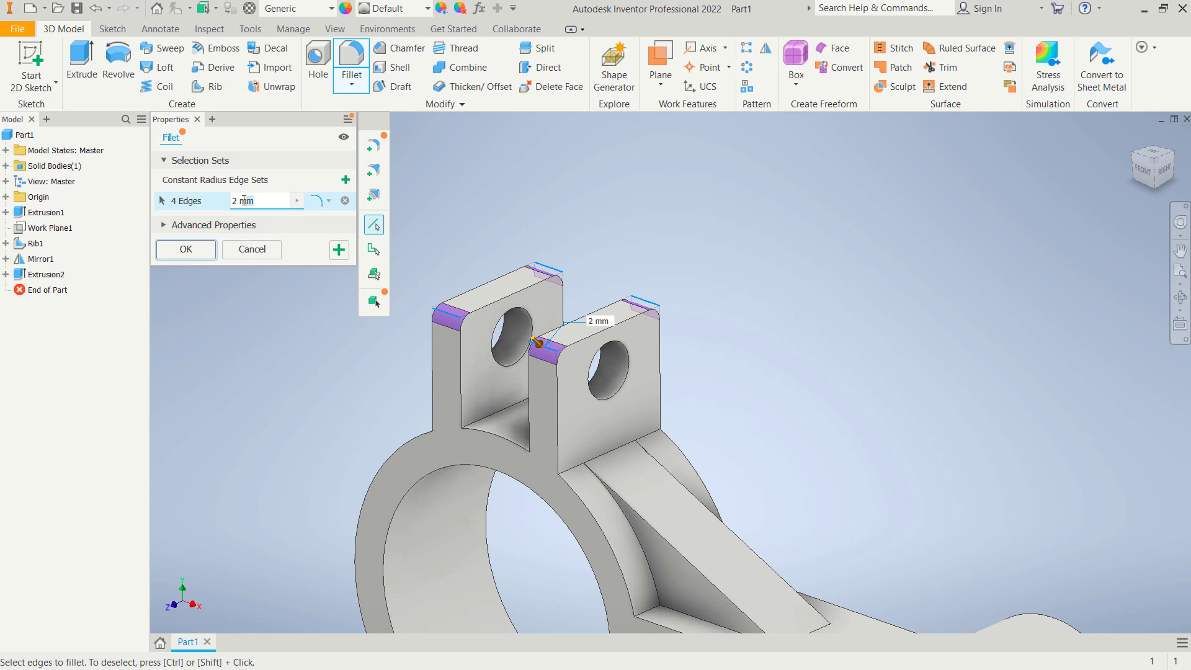
type("6")
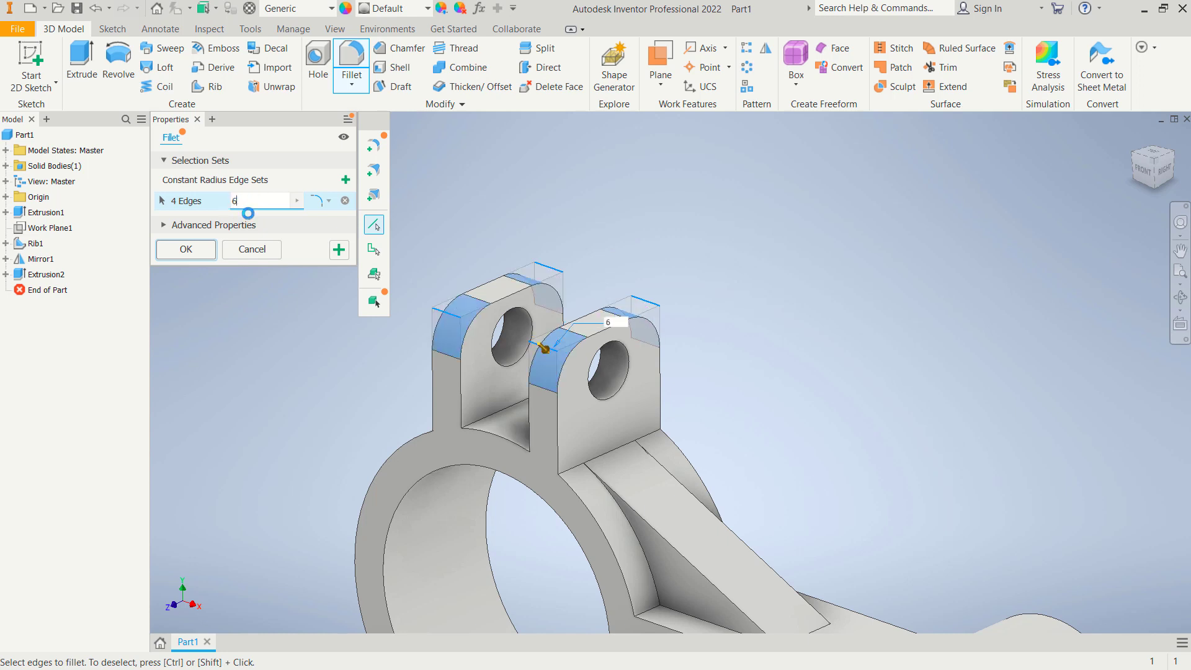
left_click(194, 252)
scroll(753, 330, "down", 2)
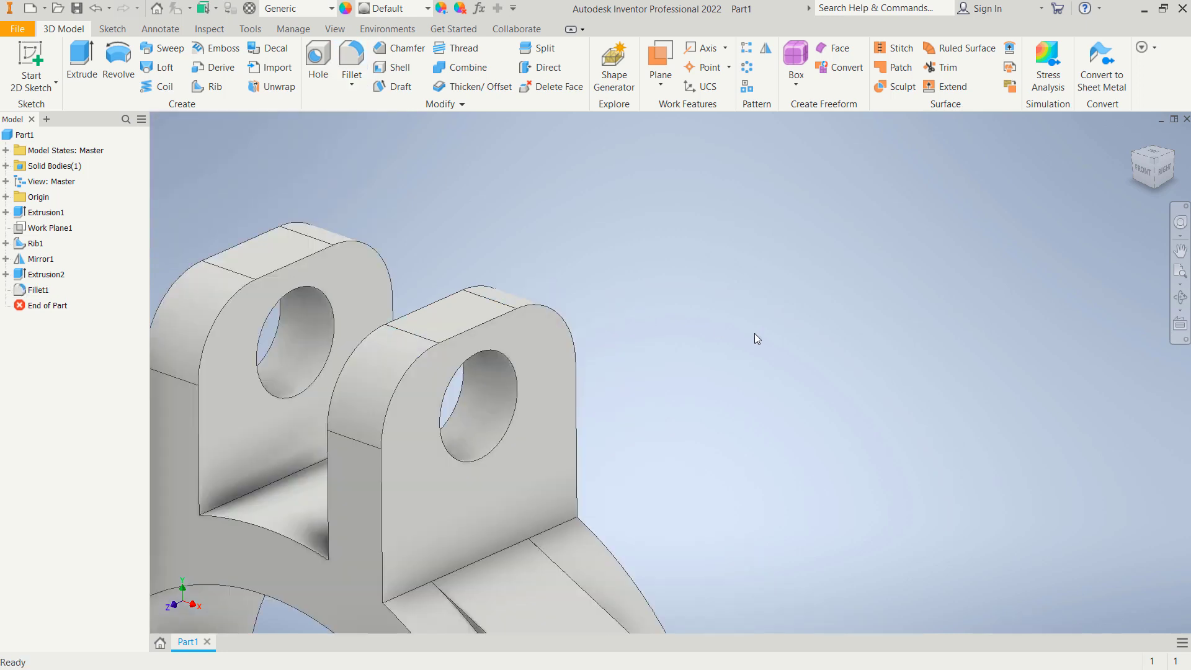
scroll(758, 357, "up", 4)
middle_click_drag(761, 380, 701, 260)
scroll(700, 313, "up", 2)
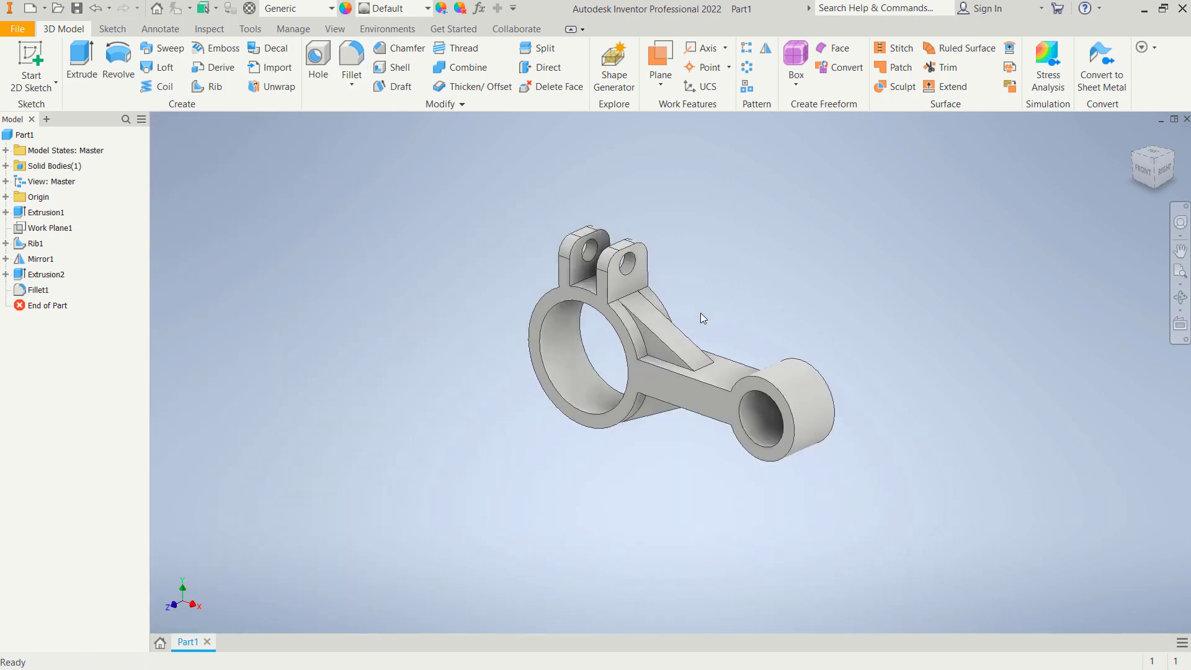
scroll(701, 314, "down", 3)
mouse_move(885, 372)
middle_mouse_down("shift")
mouse_move(859, 417)
mouse_move(874, 367)
mouse_move(902, 348)
mouse_move(992, 372)
mouse_move(1005, 338)
mouse_move(948, 375)
mouse_move(831, 354)
mouse_move(839, 380)
mouse_move(882, 385)
middle_mouse_up("shift")
scroll(832, 383, "up", 2)
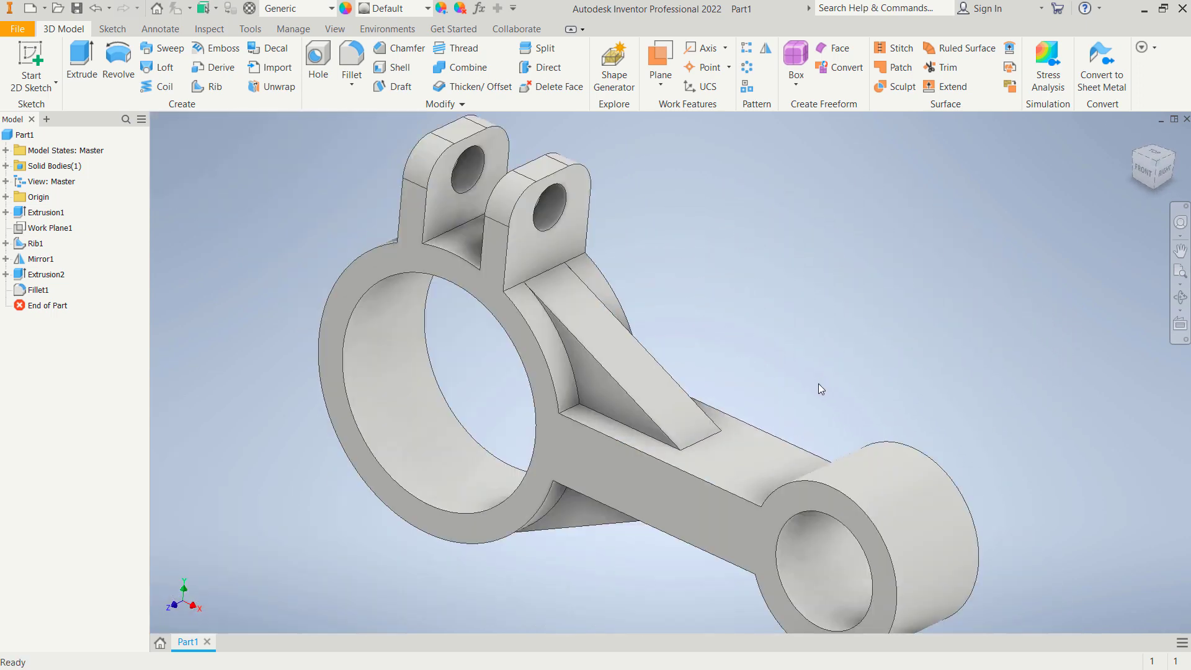